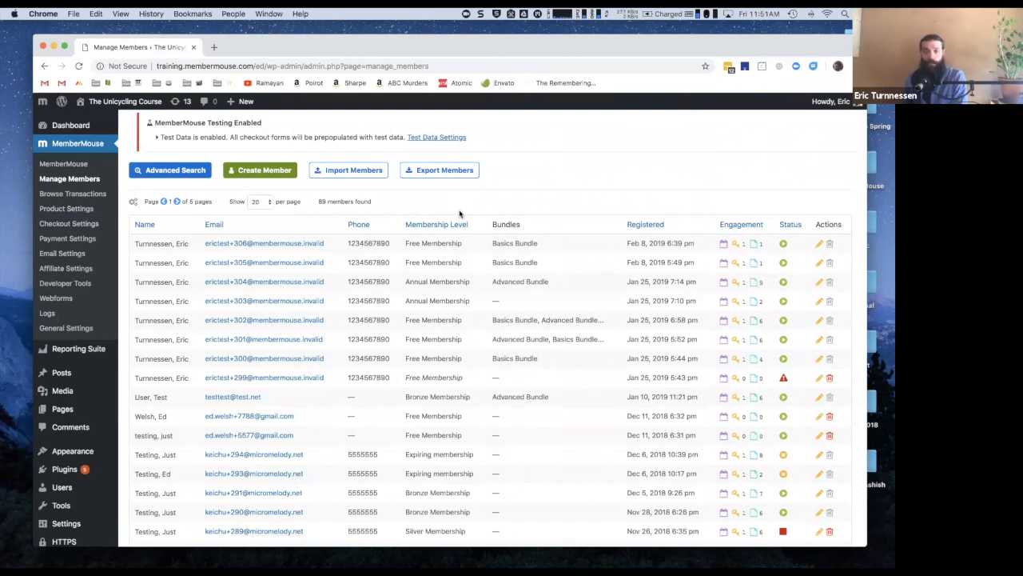
- Try the advanced member search filters with Expiring membership, bundle aa1 and Paused status, and reset the search form
{"action": "left_click", "coordinate": [198, 171]}
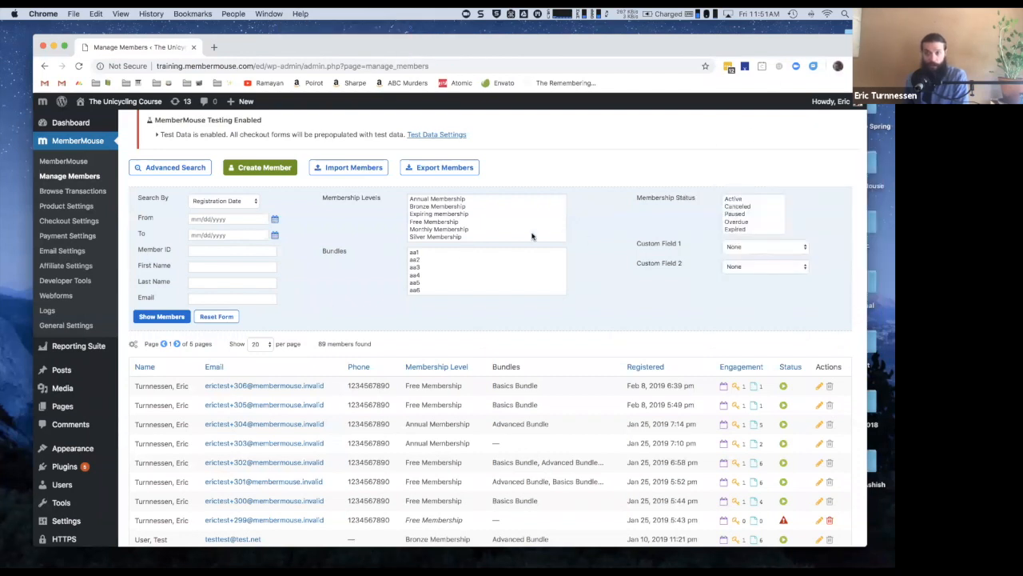
{"action": "left_click", "coordinate": [464, 215]}
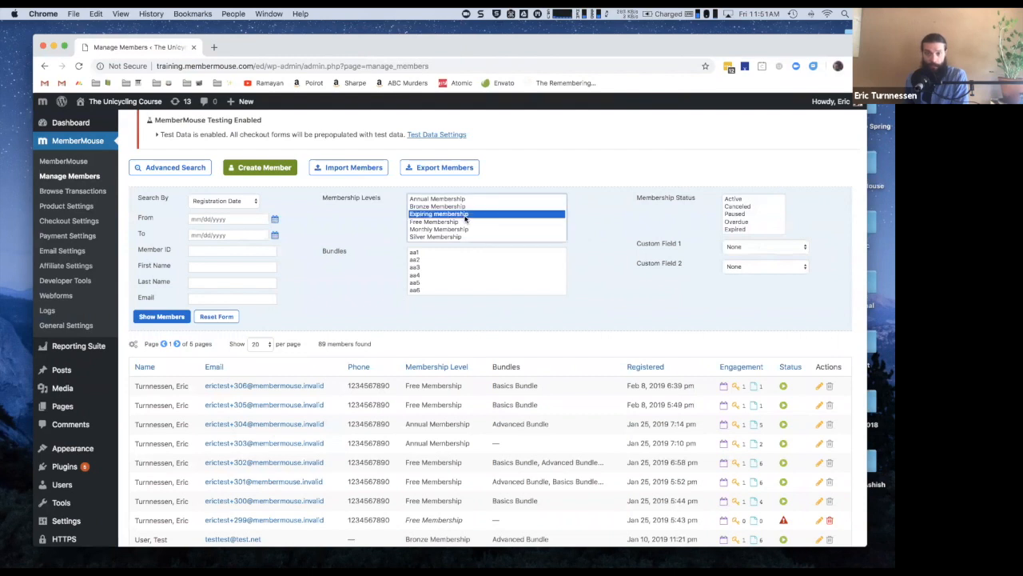
{"action": "left_click", "coordinate": [466, 253]}
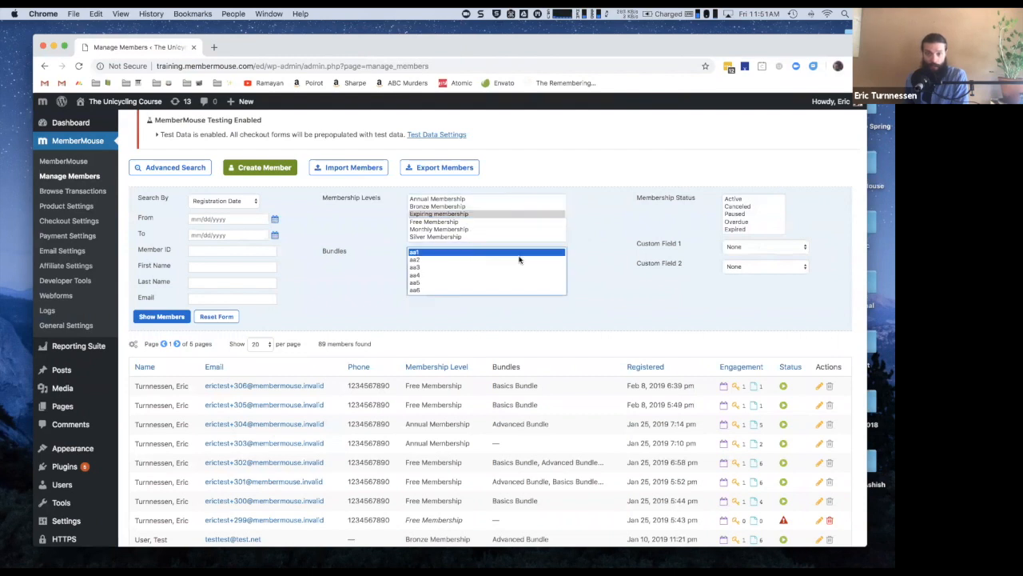
{"action": "left_click", "coordinate": [741, 213]}
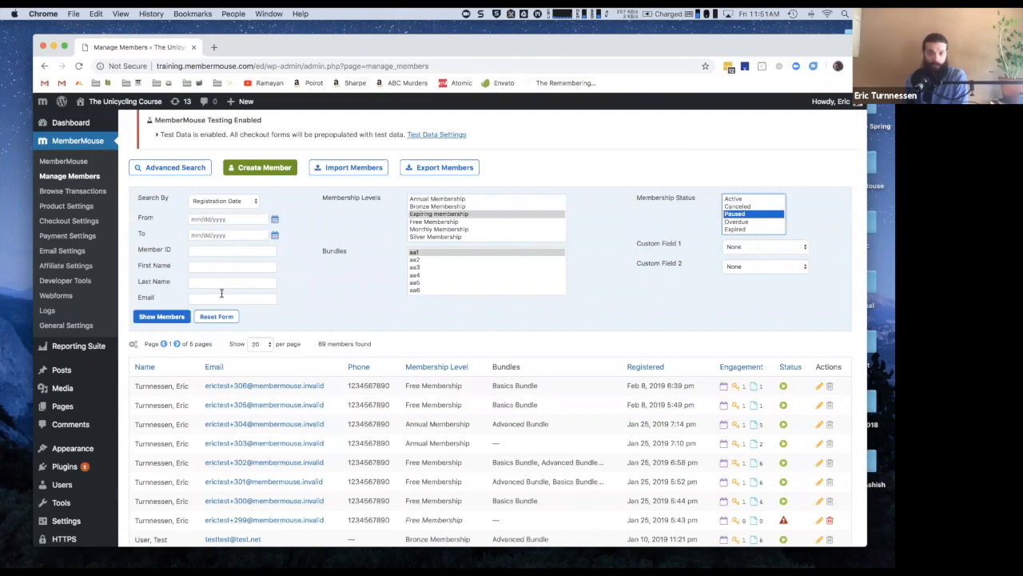
{"action": "left_click", "coordinate": [217, 317]}
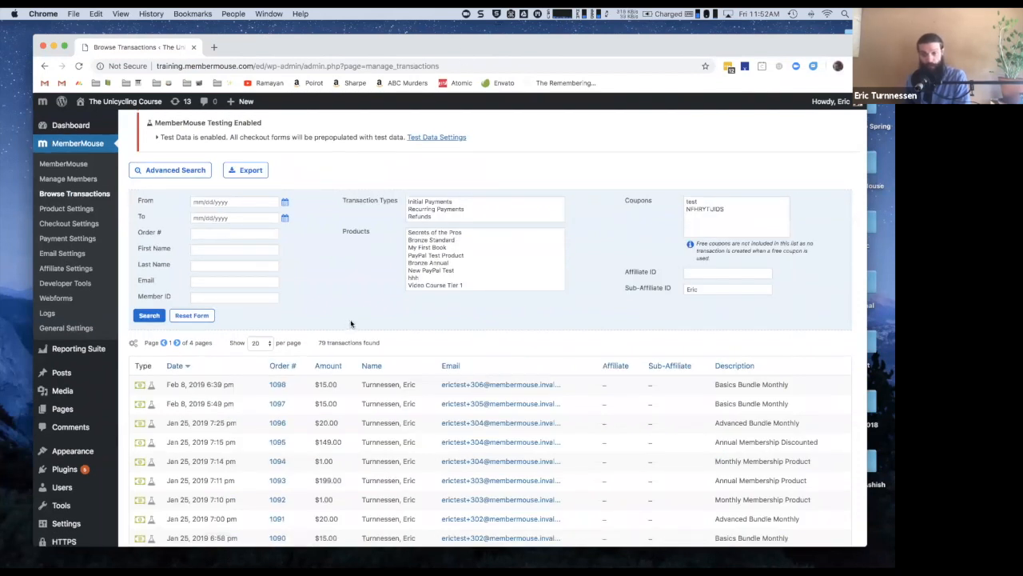
- Review the transaction history list, including each entry's type, date, order number, amount, member and description
{"action": "scroll", "coordinate": [350, 323], "scroll_direction": "down", "scroll_amount": 3}
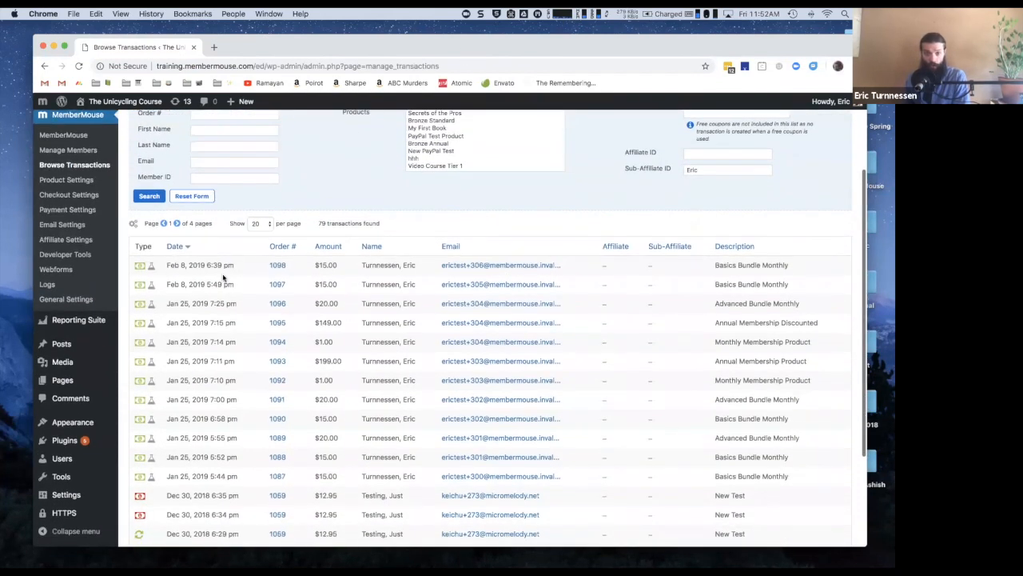
{"action": "scroll", "coordinate": [230, 432], "scroll_direction": "down", "scroll_amount": 3}
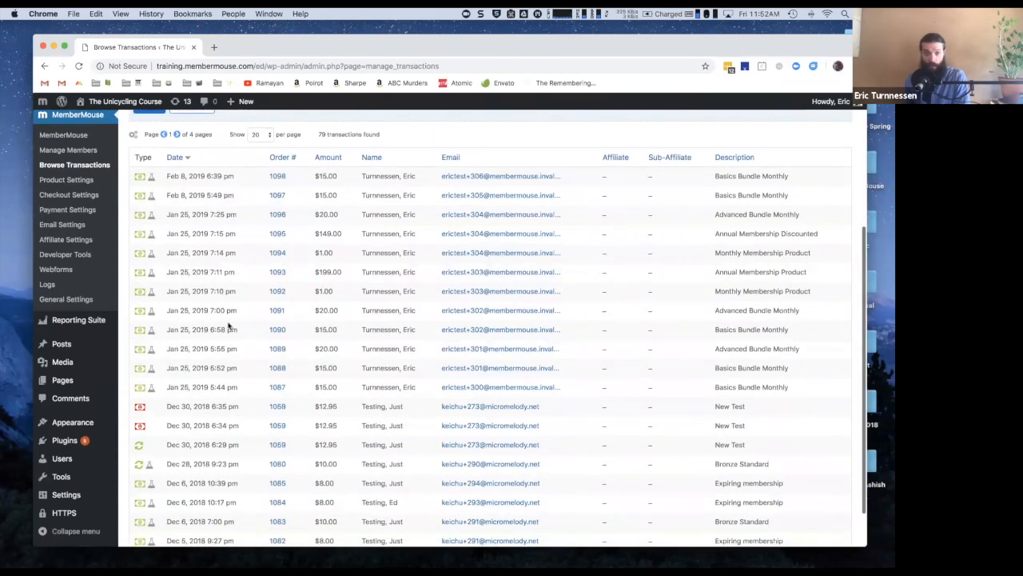
{"action": "scroll", "coordinate": [229, 324], "scroll_direction": "up", "scroll_amount": 3}
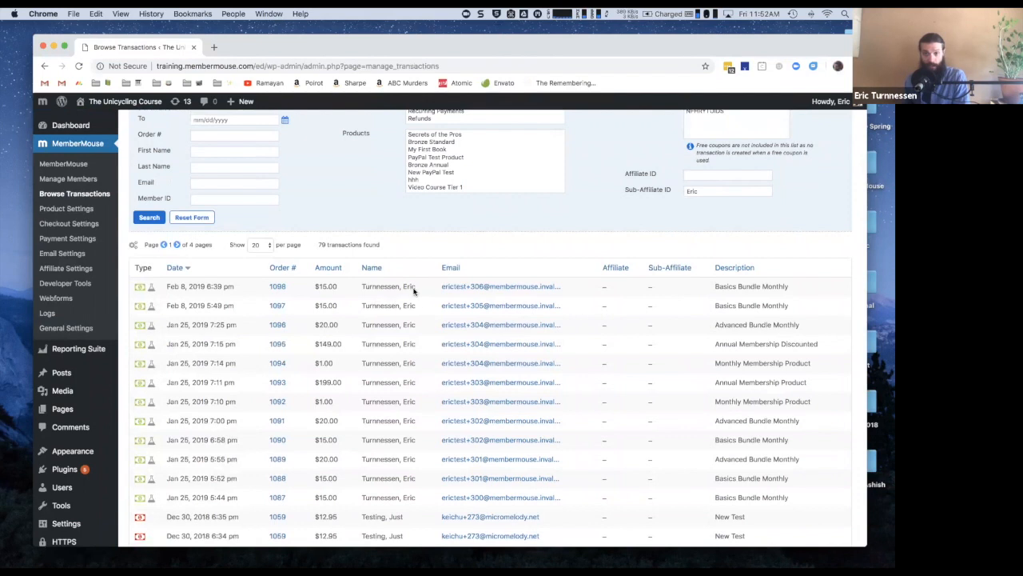
{"action": "scroll", "coordinate": [207, 298], "scroll_direction": "down", "scroll_amount": 2}
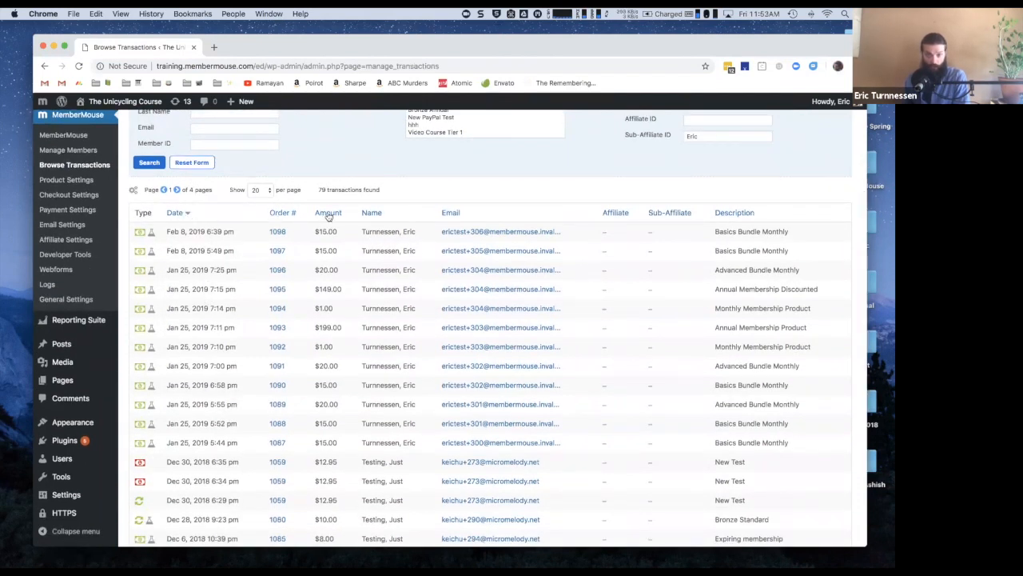
{"action": "scroll", "coordinate": [207, 271], "scroll_direction": "down", "scroll_amount": 2}
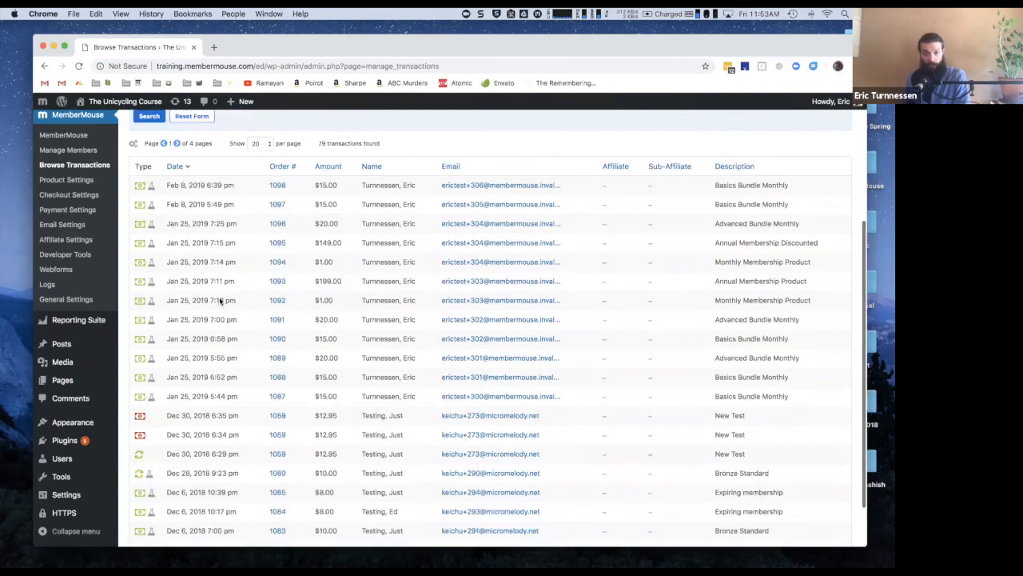
{"action": "scroll", "coordinate": [220, 301], "scroll_direction": "up", "scroll_amount": 5}
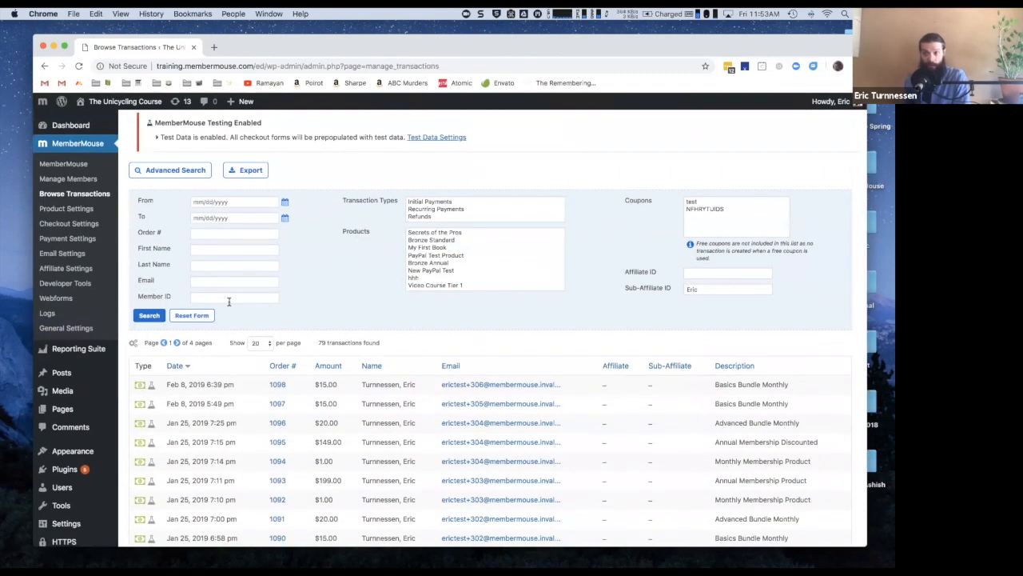
{"action": "scroll", "coordinate": [272, 312], "scroll_direction": "down", "scroll_amount": 2}
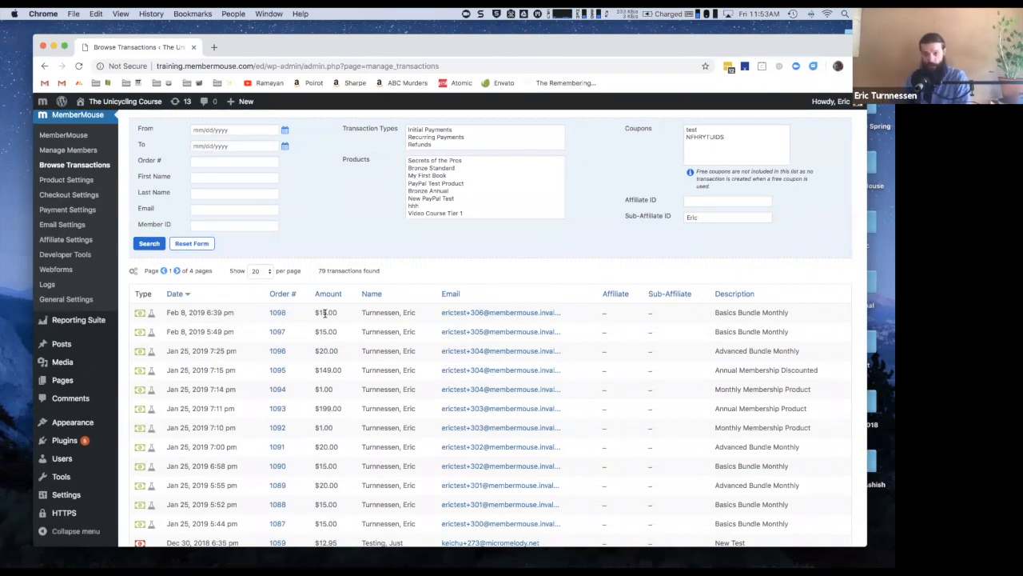
- Inspect the $149.00 Annual Membership Discounted transaction, view its member's details page, and return to the members list
{"action": "mouse_move", "coordinate": [342, 369]}
{"action": "left_mouse_down"}
{"action": "mouse_move", "coordinate": [305, 371]}
{"action": "mouse_move", "coordinate": [337, 368]}
{"action": "left_mouse_up"}
{"action": "left_click", "coordinate": [187, 368]}
{"action": "left_click", "coordinate": [349, 374]}
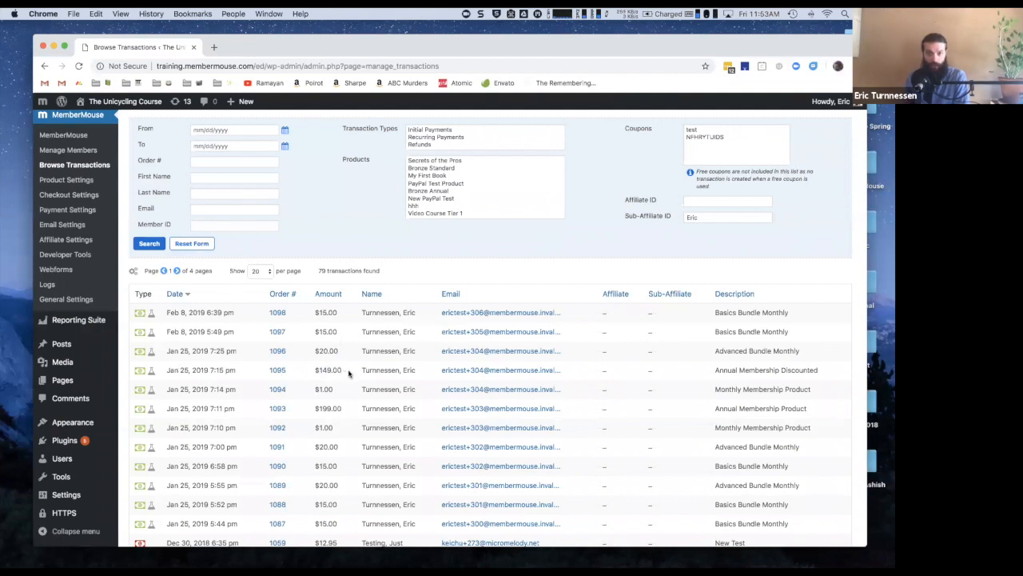
{"action": "left_click", "coordinate": [473, 372]}
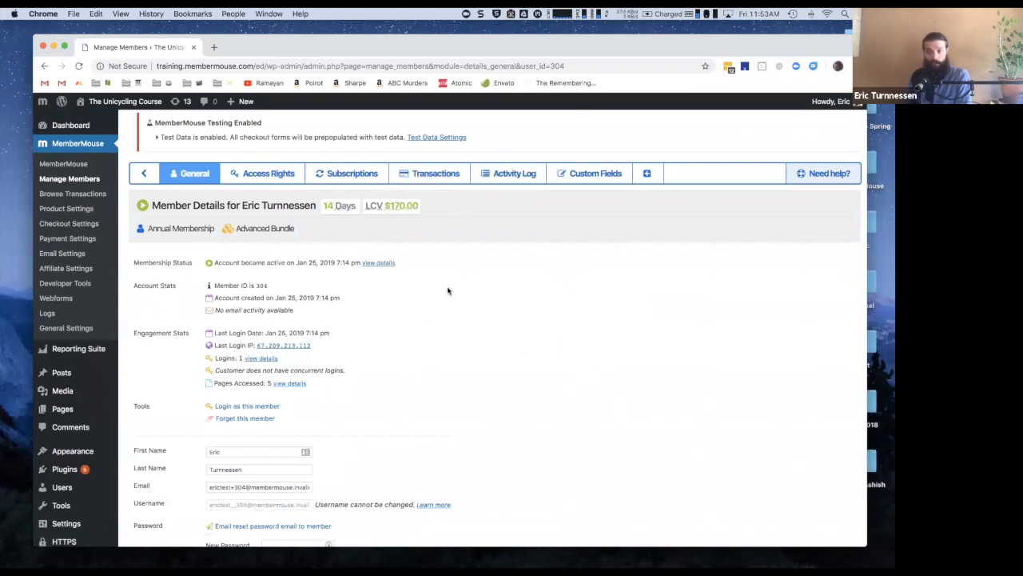
{"action": "left_click", "coordinate": [147, 173]}
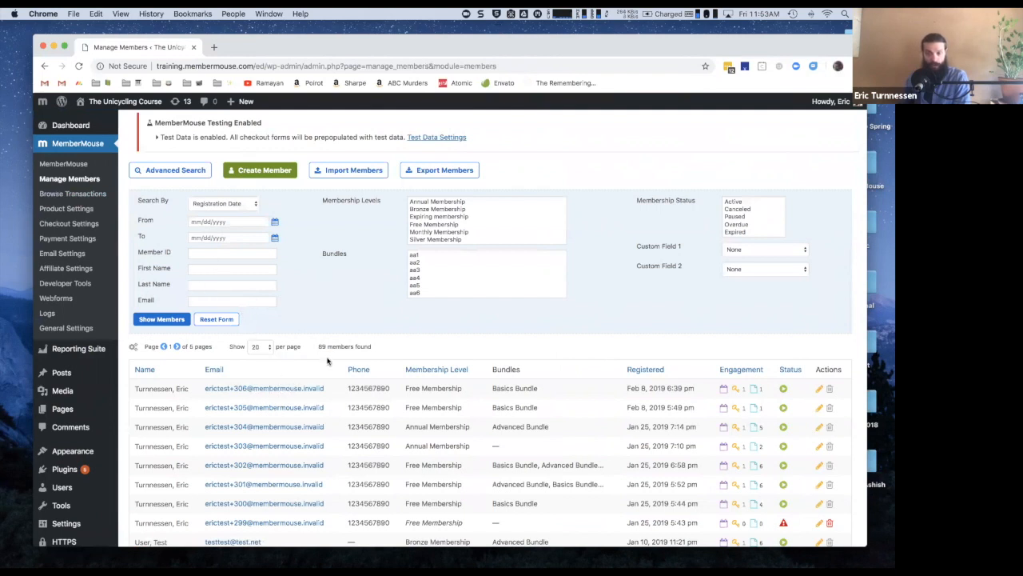
- Open the details of the Free Membership member registered Jan 25, 2019 5:44 pm and check the account stats
{"action": "scroll", "coordinate": [327, 362], "scroll_direction": "down", "scroll_amount": 1}
{"action": "left_click", "coordinate": [229, 358]}
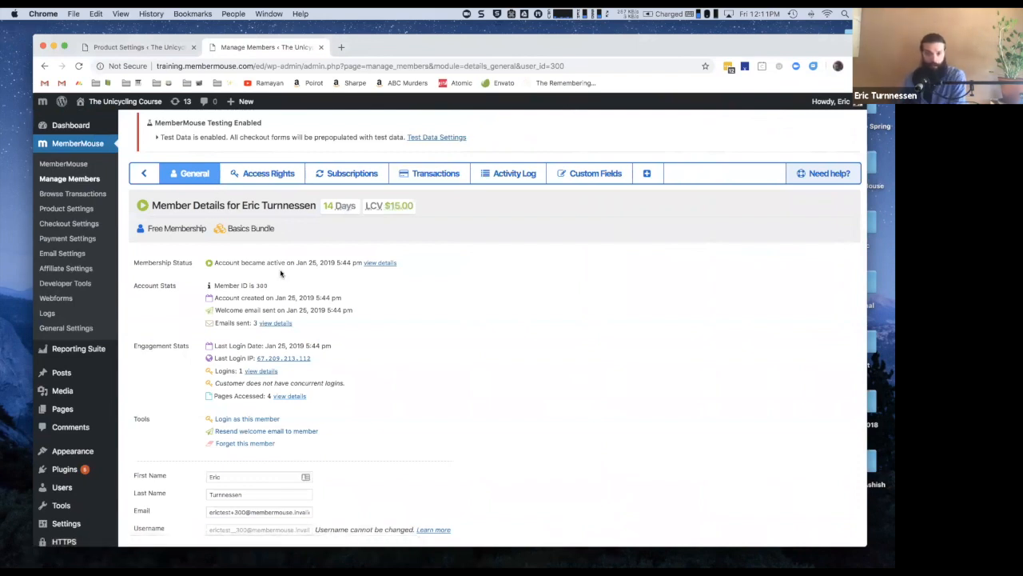
{"action": "triple_click", "coordinate": [248, 304]}
{"action": "left_click", "coordinate": [257, 309]}
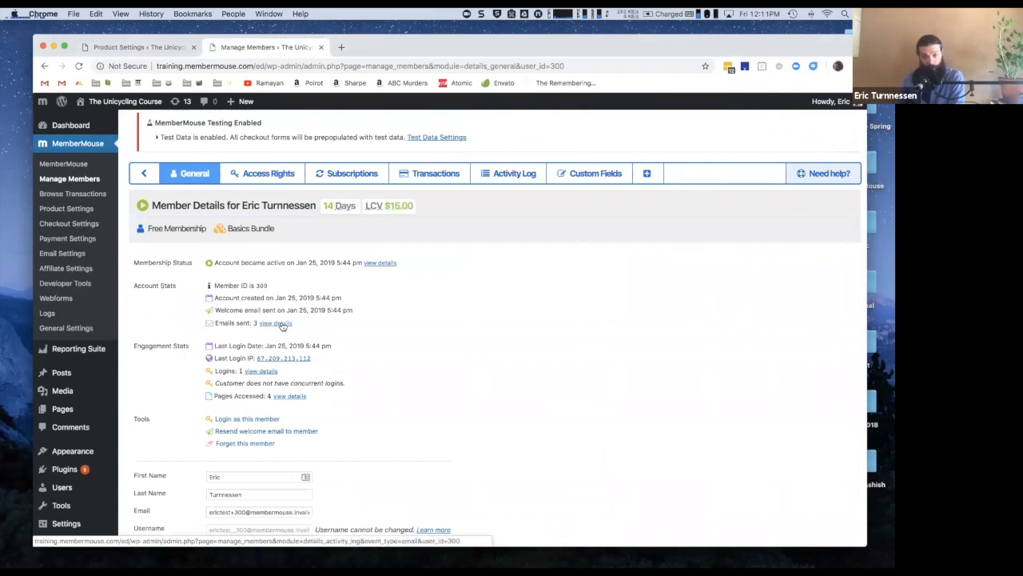
- View the list of emails sent to this member, read the order thank-you email, and close the email viewer
{"action": "left_click", "coordinate": [279, 323]}
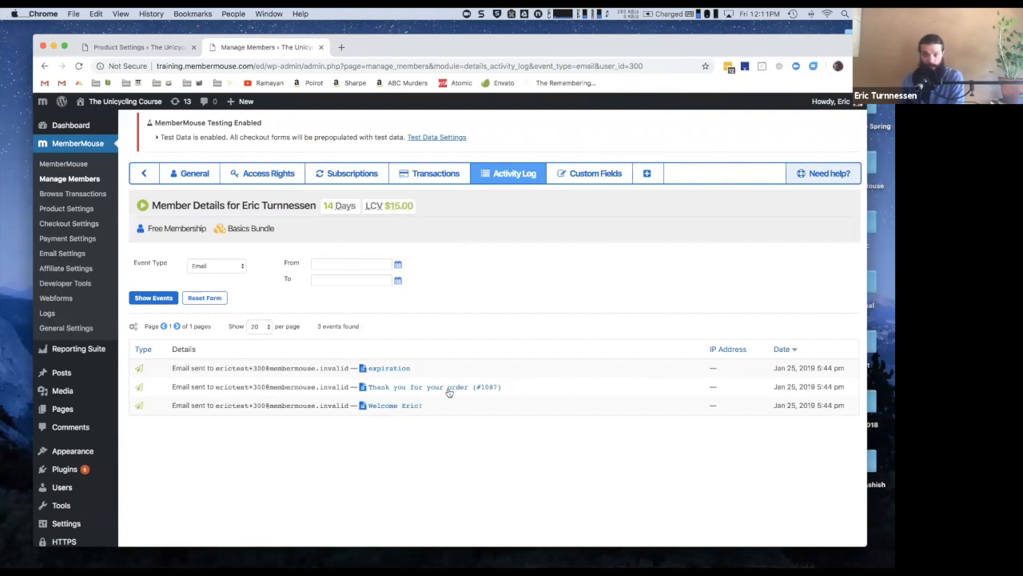
{"action": "left_click", "coordinate": [406, 388]}
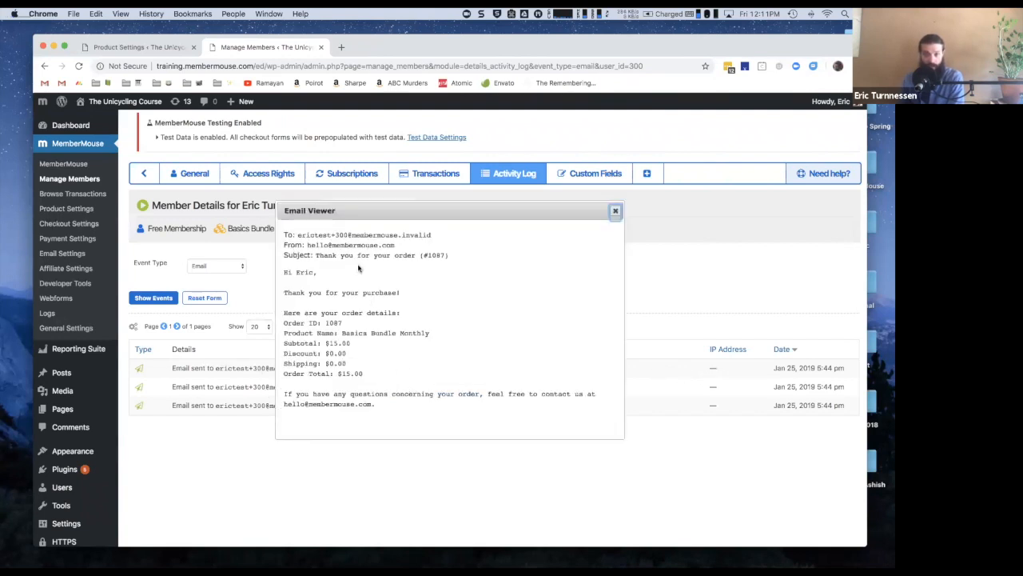
{"action": "left_click", "coordinate": [615, 211]}
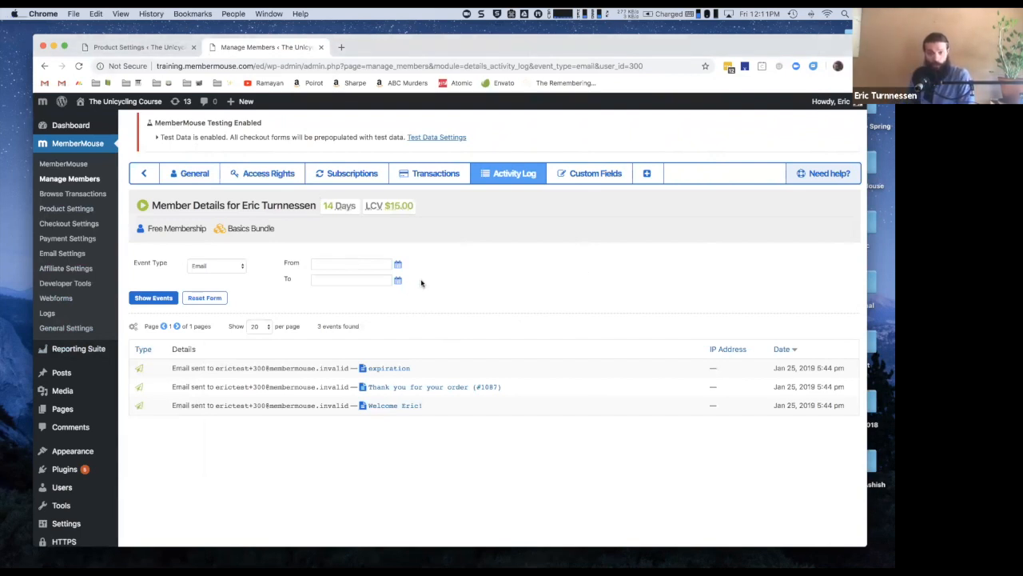
- Open Developer Tools in a separate browser tab and start creating a new push notification
{"action": "right_click", "coordinate": [72, 285]}
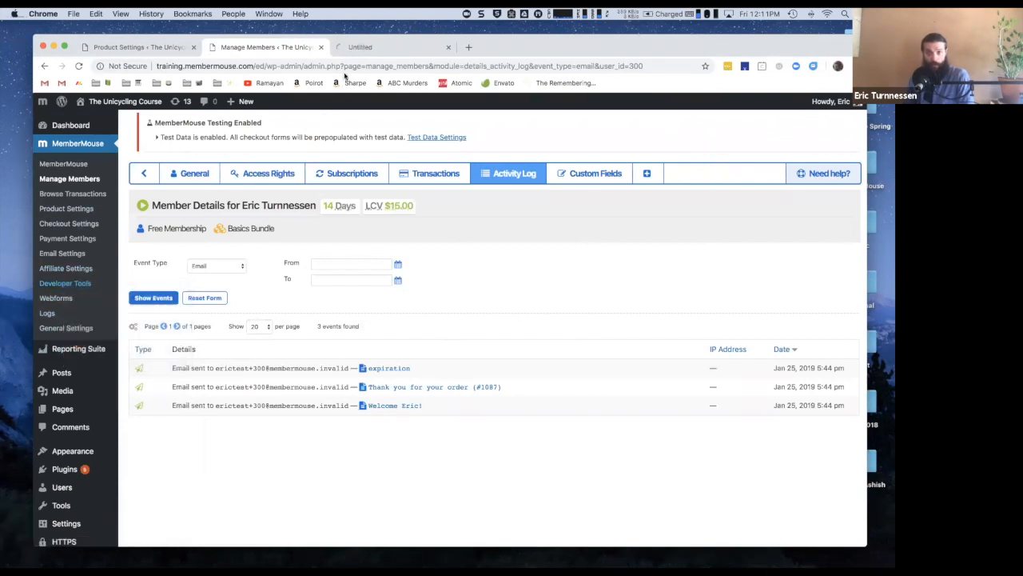
{"action": "left_click", "coordinate": [352, 48]}
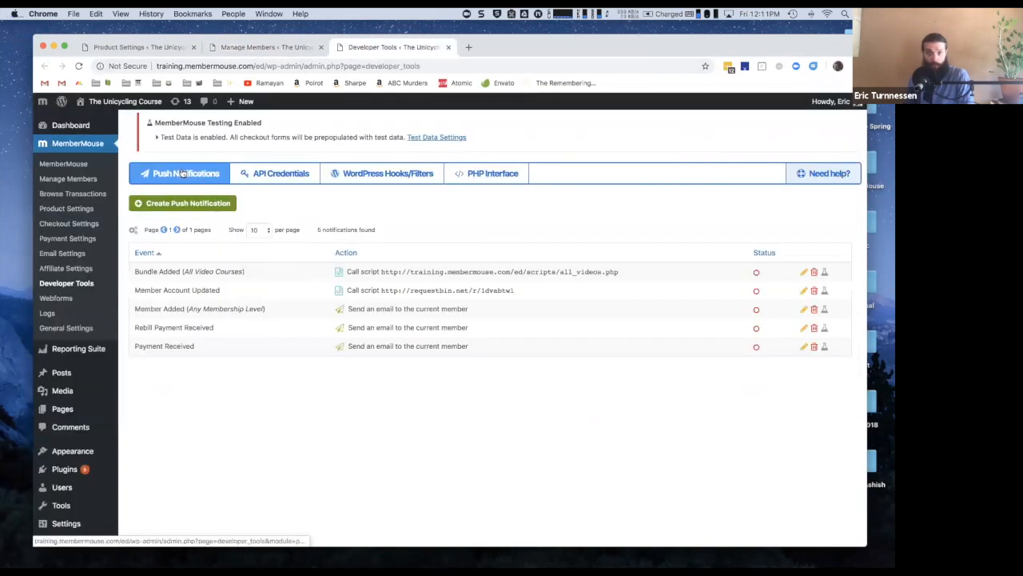
{"action": "left_click", "coordinate": [212, 205]}
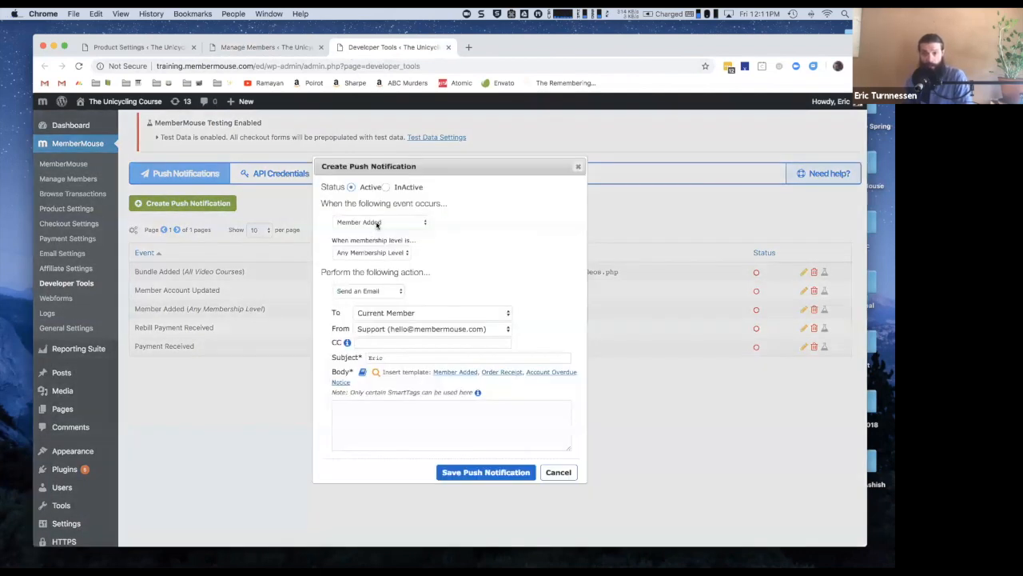
- Choose Member Added as the notification's trigger event, applied to Any Membership Level
{"action": "left_click", "coordinate": [378, 225]}
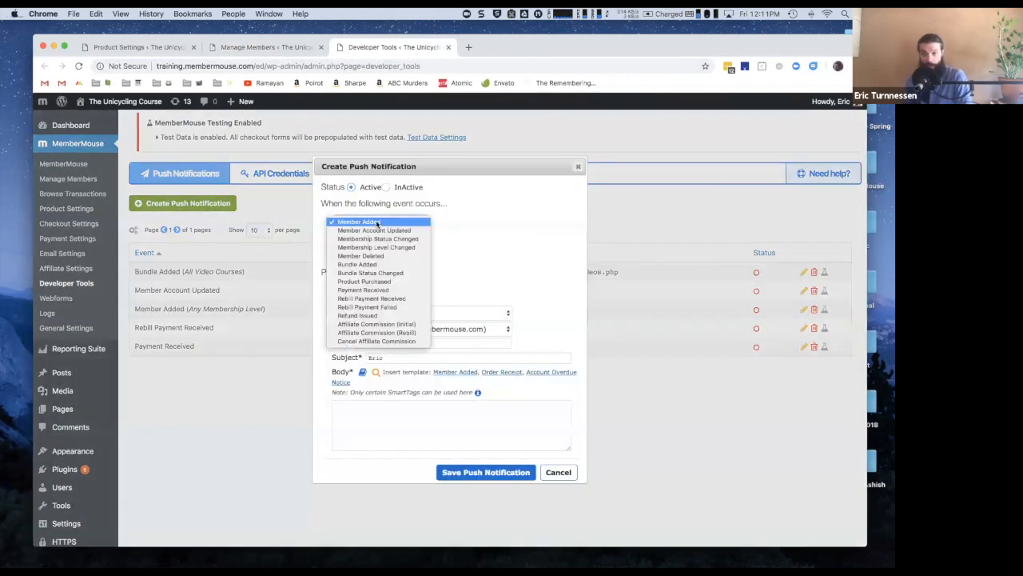
{"action": "left_click", "coordinate": [401, 221]}
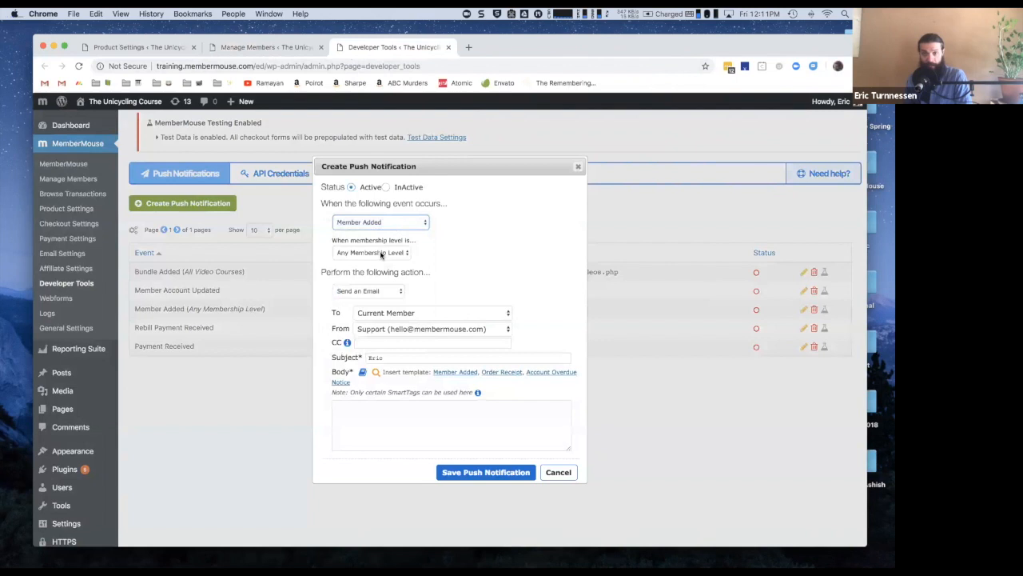
{"action": "left_click", "coordinate": [339, 254]}
{"action": "left_click", "coordinate": [414, 265]}
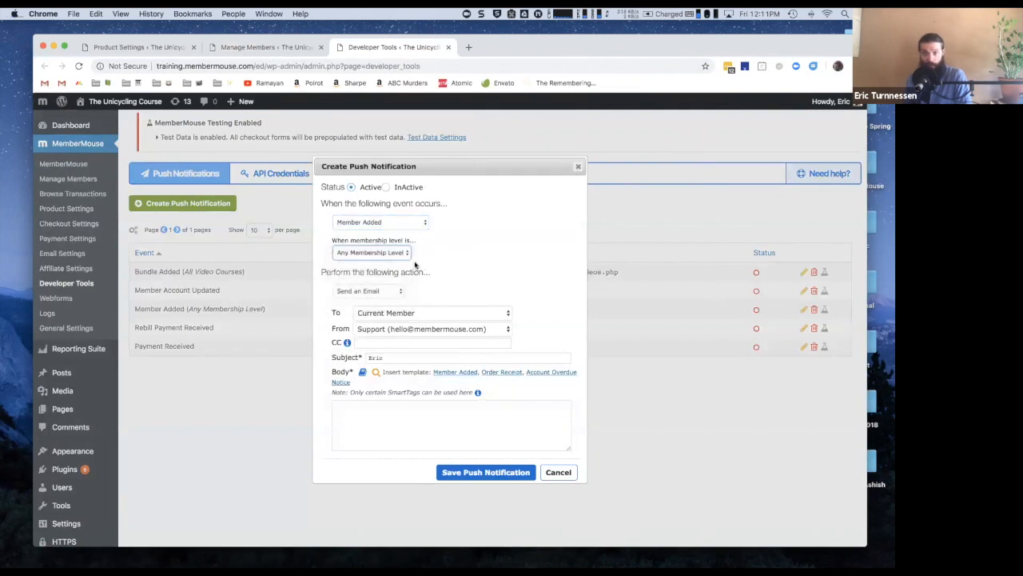
- Keep the notification's action as Send an Email, addressed to the Current Member
{"action": "left_click", "coordinate": [358, 294]}
{"action": "left_click", "coordinate": [453, 295]}
{"action": "left_click", "coordinate": [424, 311]}
{"action": "left_click", "coordinate": [431, 314]}
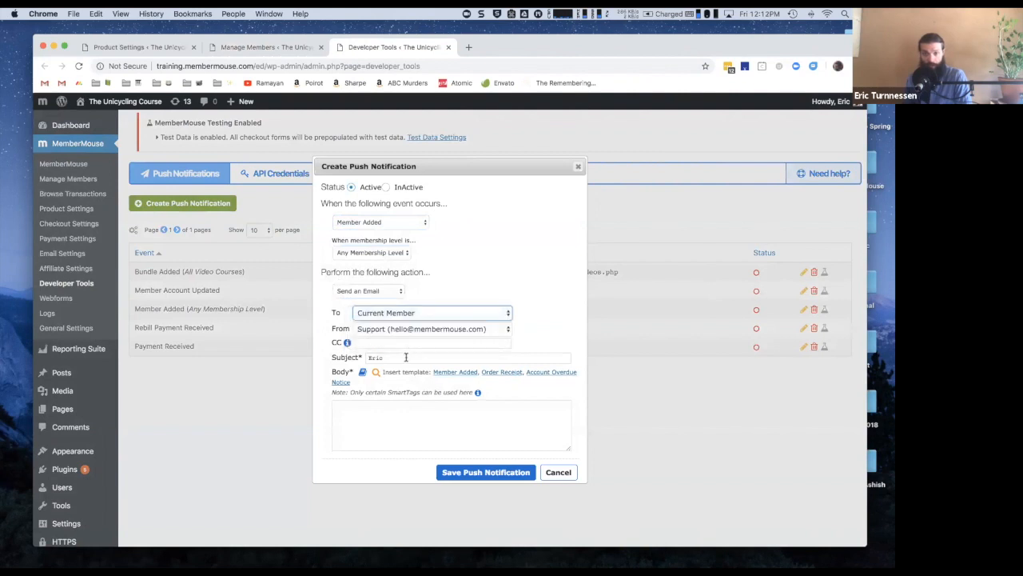
{"action": "left_click", "coordinate": [409, 358]}
{"action": "left_click", "coordinate": [563, 342]}
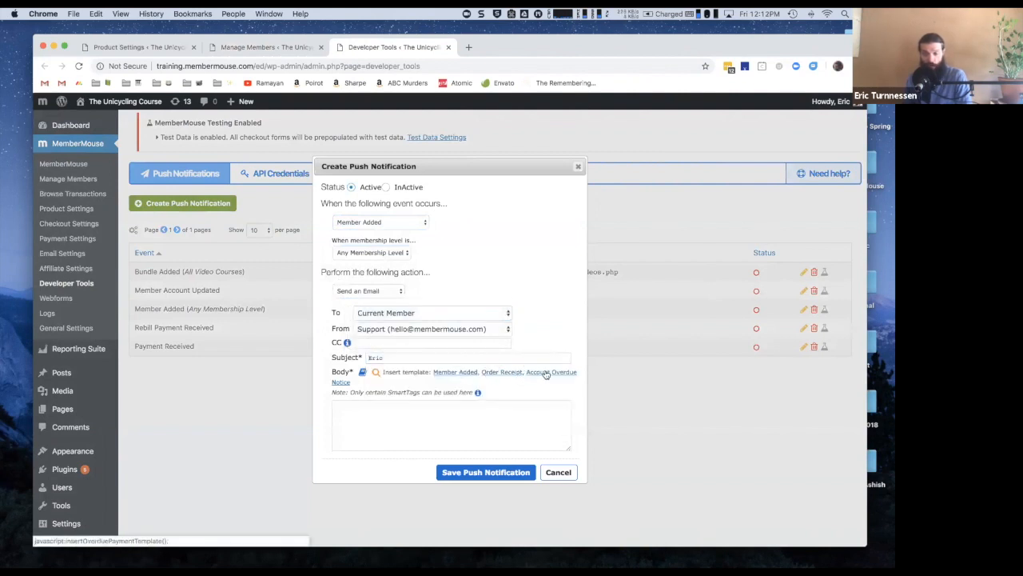
- Insert the Member Added email template and review the member-data SmartTags in its subject and body
{"action": "left_click", "coordinate": [451, 373]}
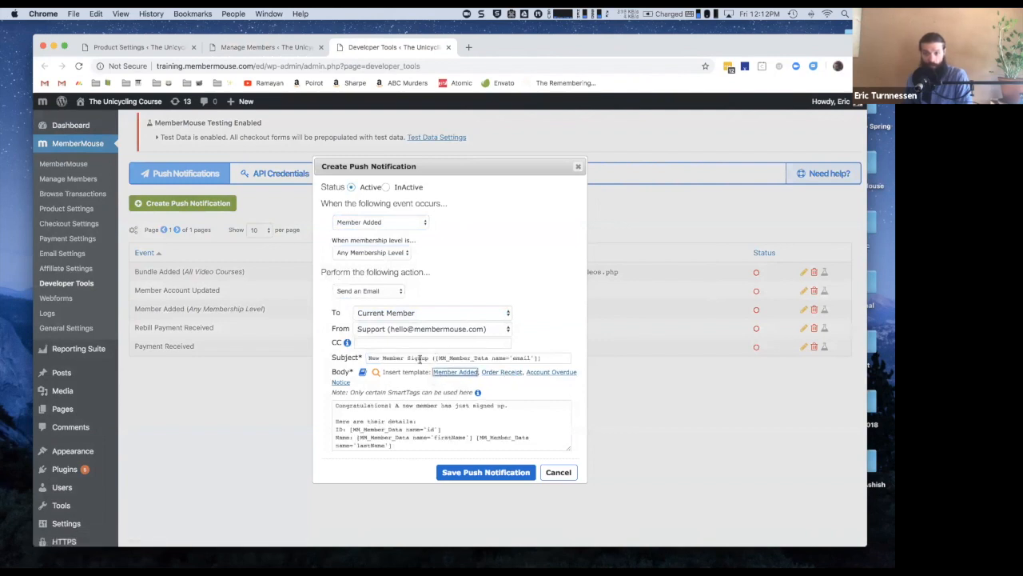
{"action": "scroll", "coordinate": [414, 423], "scroll_direction": "down", "scroll_amount": 2}
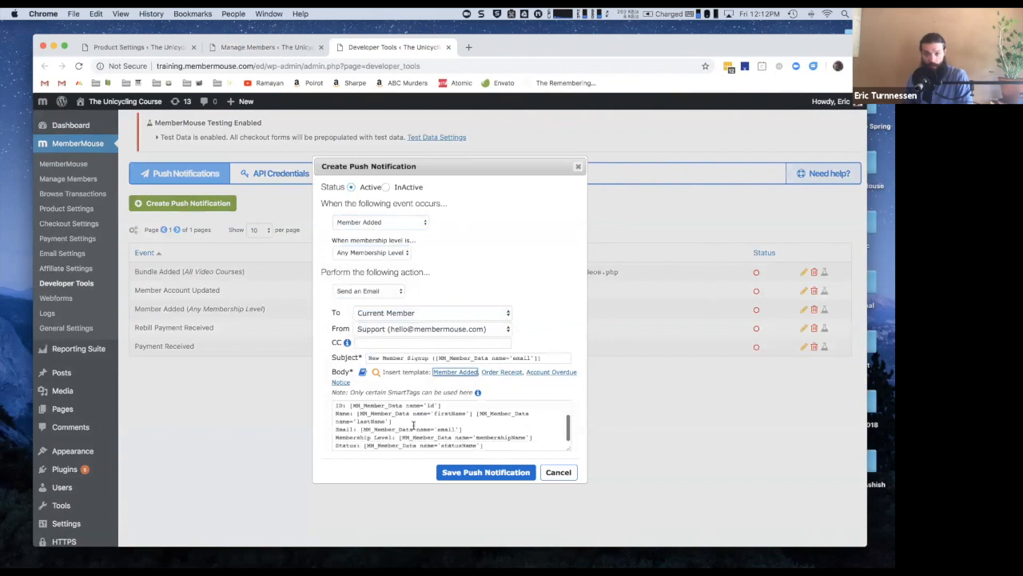
{"action": "scroll", "coordinate": [414, 424], "scroll_direction": "up", "scroll_amount": 2}
{"action": "scroll", "coordinate": [412, 425], "scroll_direction": "down", "scroll_amount": 3}
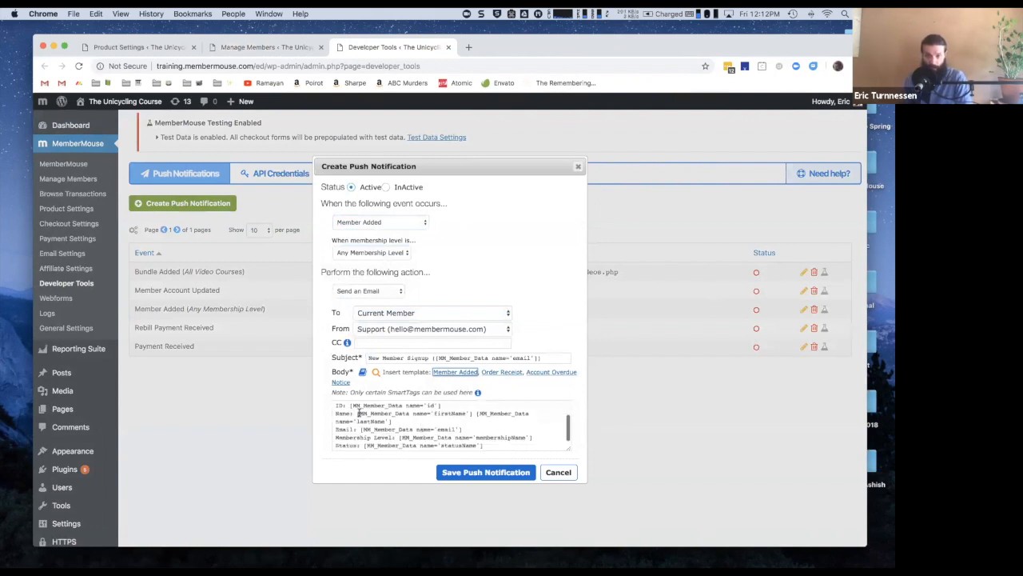
{"action": "left_click_drag", "start_coordinate": [356, 412], "coordinate": [404, 421]}
{"action": "left_click", "coordinate": [410, 422]}
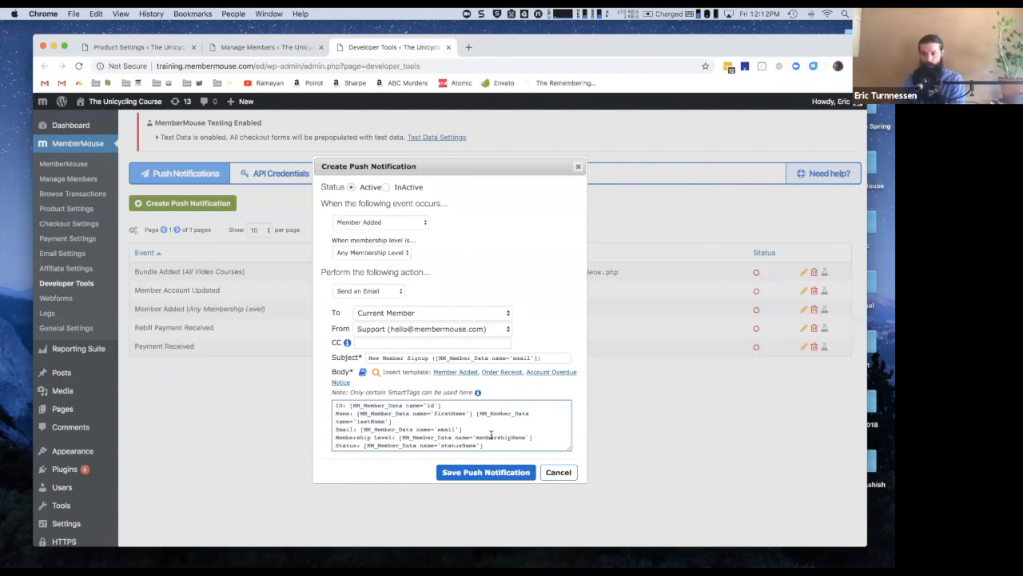
{"action": "scroll", "coordinate": [493, 434], "scroll_direction": "down", "scroll_amount": 1}
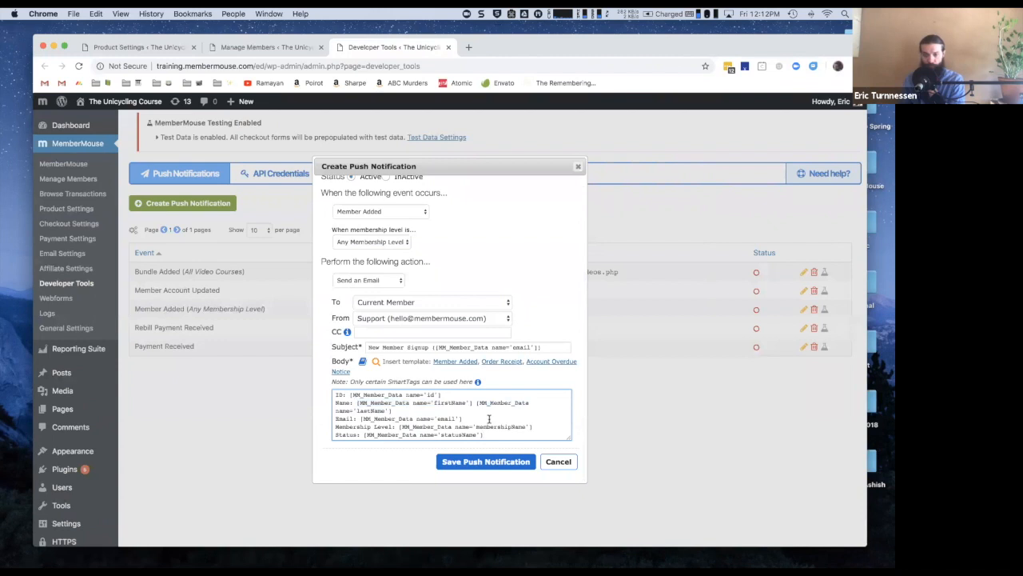
{"action": "scroll", "coordinate": [486, 419], "scroll_direction": "up", "scroll_amount": 2}
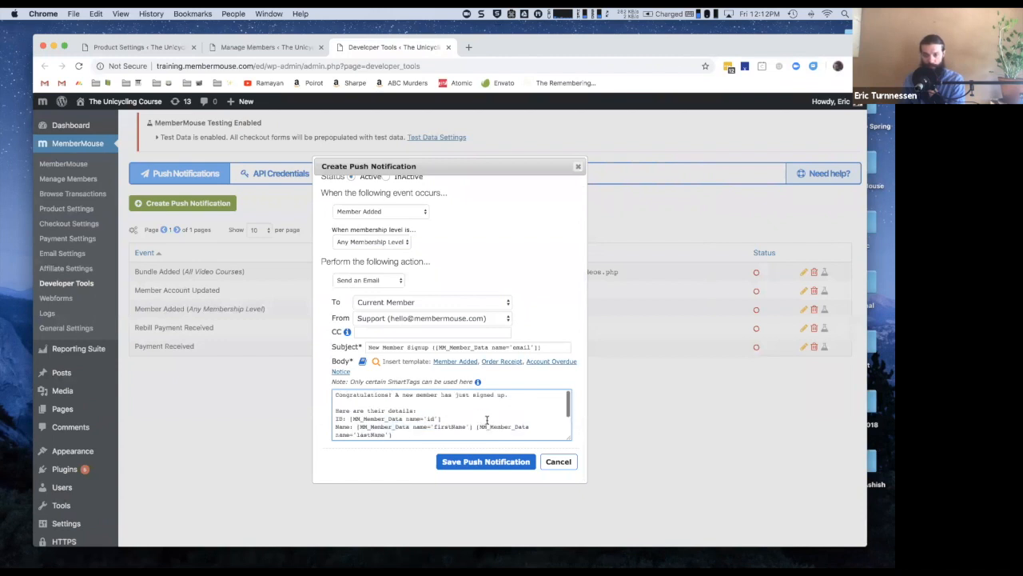
- Insert the Order Receipt template as the email content and review the order-data SmartTags in its body
{"action": "left_click", "coordinate": [504, 362]}
{"action": "left_click", "coordinate": [467, 400]}
{"action": "scroll", "coordinate": [463, 406], "scroll_direction": "down", "scroll_amount": 3}
{"action": "scroll", "coordinate": [462, 410], "scroll_direction": "down", "scroll_amount": 2}
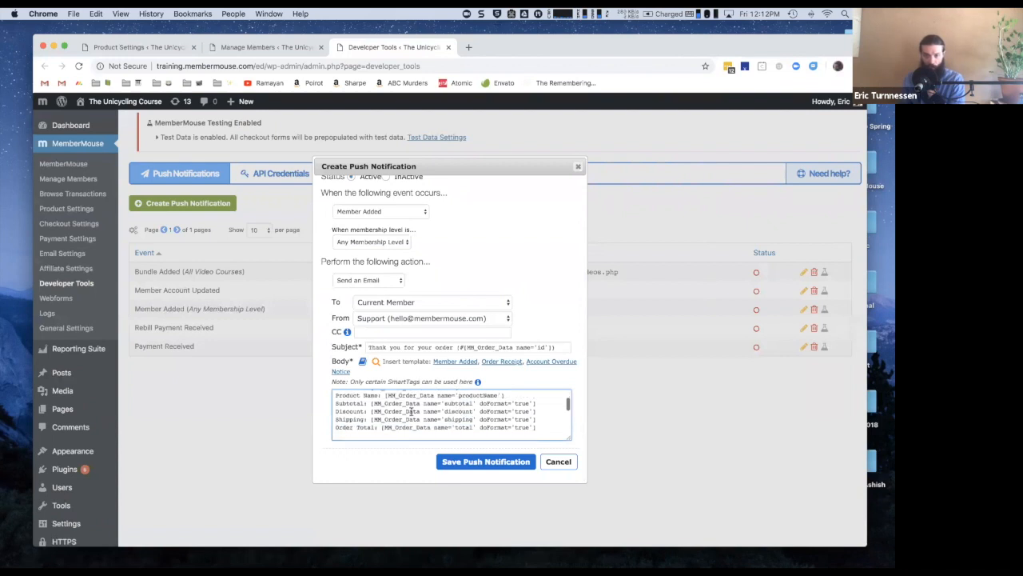
- Discard the new push notification without saving it and close the Developer Tools page
{"action": "left_click_drag", "start_coordinate": [368, 406], "coordinate": [442, 412]}
{"action": "left_click", "coordinate": [442, 412]}
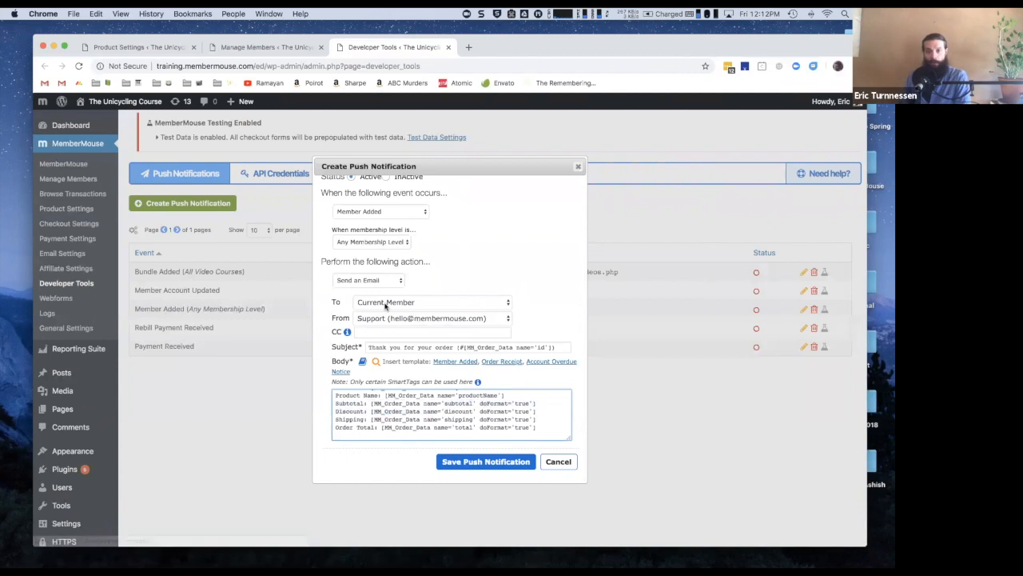
{"action": "scroll", "coordinate": [403, 254], "scroll_direction": "up", "scroll_amount": 1}
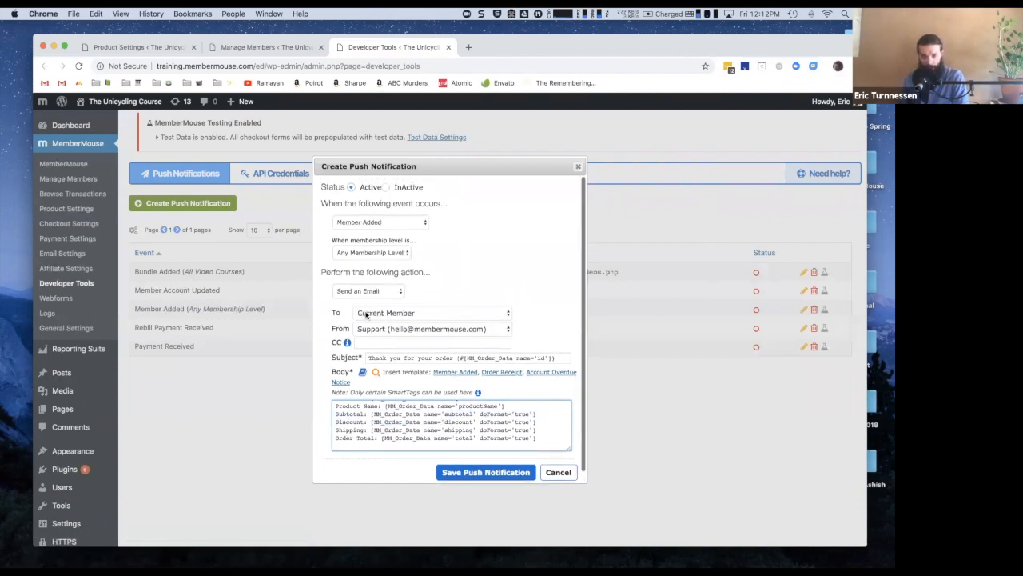
{"action": "left_click", "coordinate": [558, 471]}
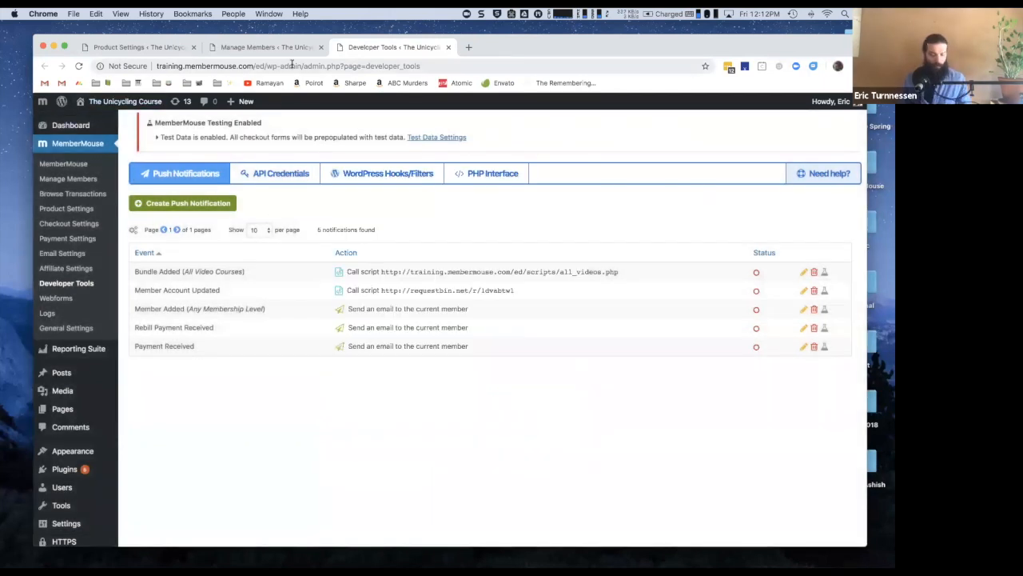
{"action": "left_click", "coordinate": [448, 47]}
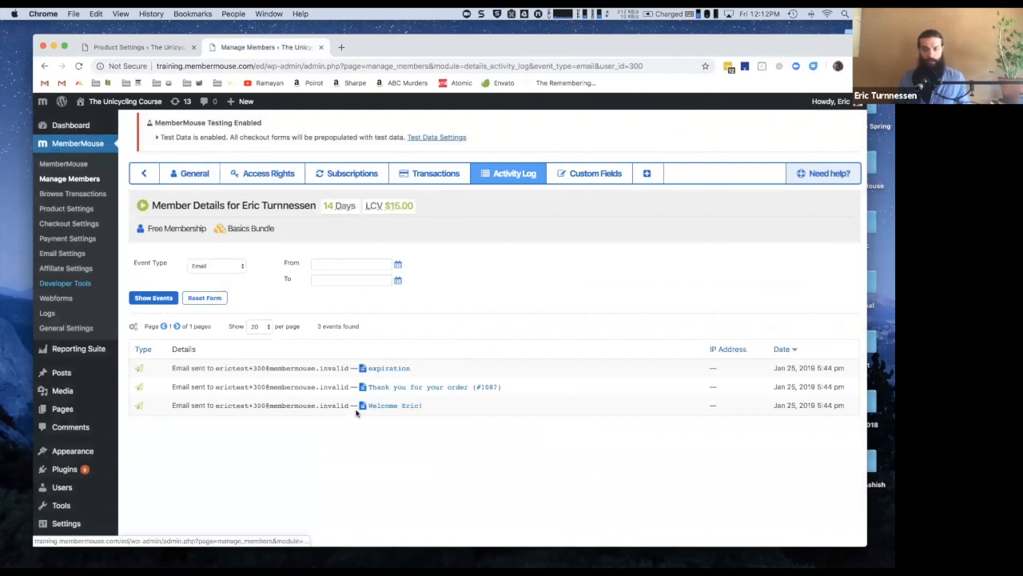
- View the member's sent emails from the general member details, and filter the member's full Activity Log to Email events
{"action": "left_click", "coordinate": [190, 174]}
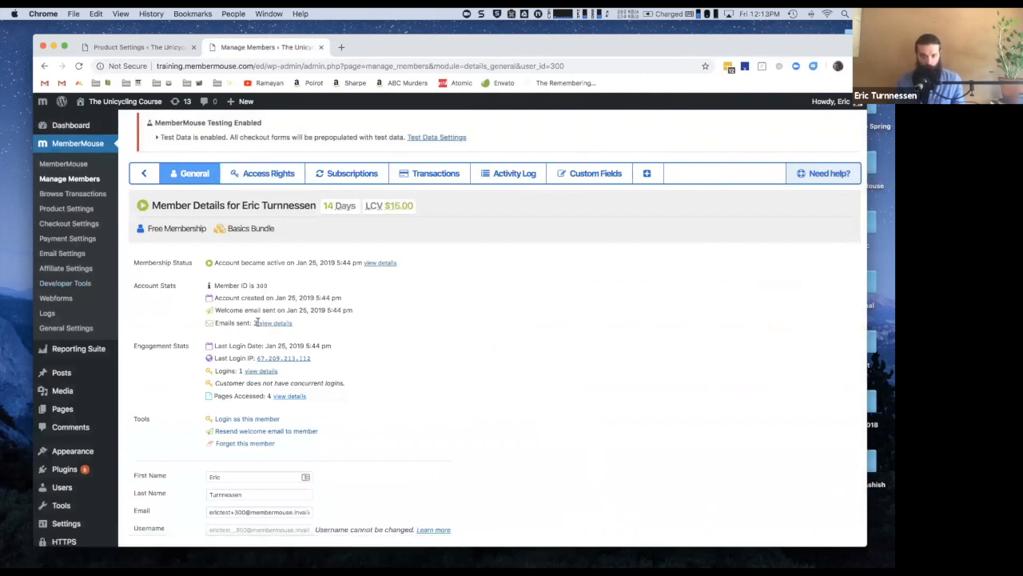
{"action": "left_click", "coordinate": [268, 323]}
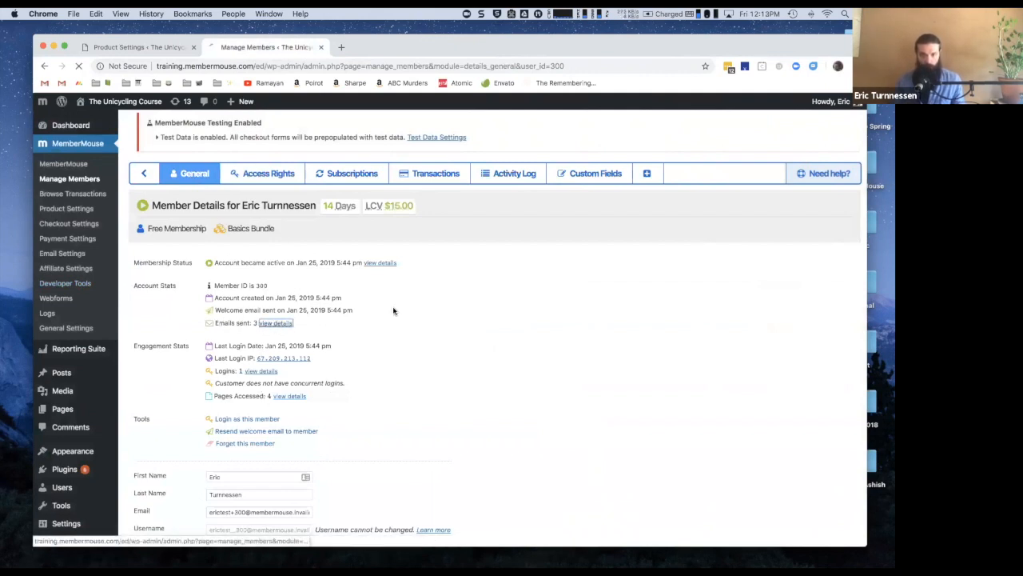
{"action": "left_click", "coordinate": [512, 174]}
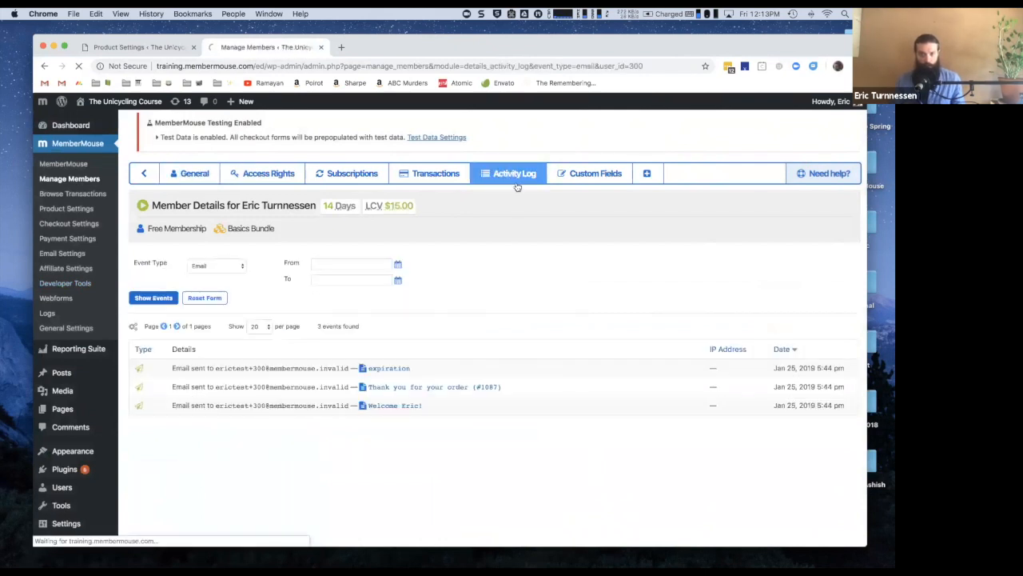
{"action": "left_click", "coordinate": [240, 270]}
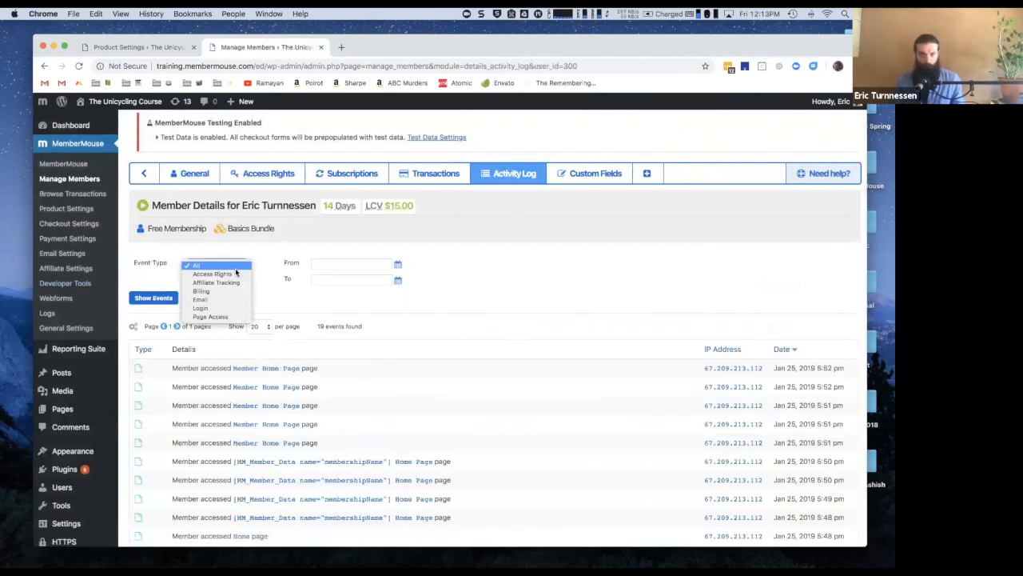
{"action": "left_click", "coordinate": [234, 299]}
{"action": "left_click", "coordinate": [153, 297]}
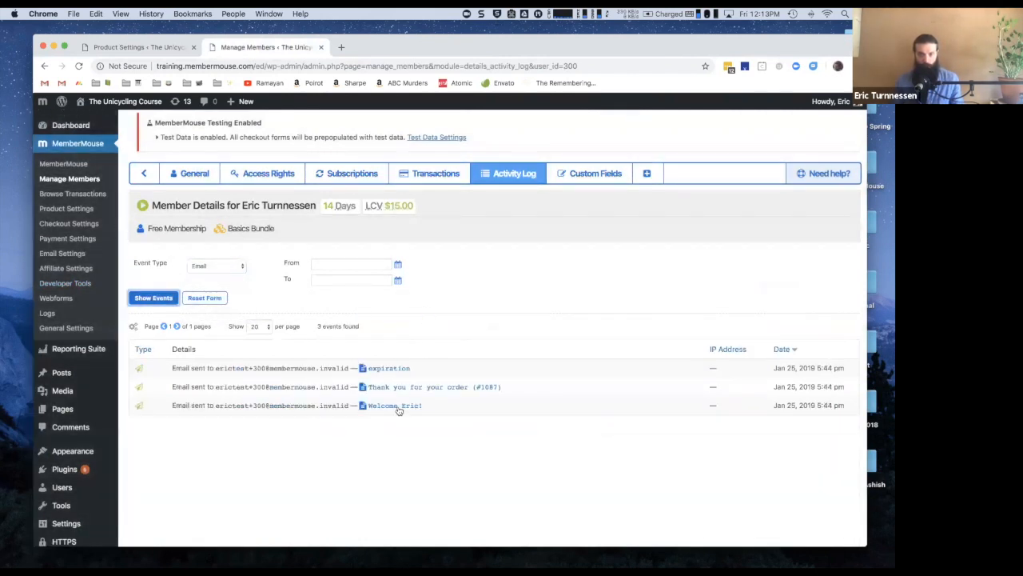
- Open the details of the pages accessed from the member's general details and review the Page Access events
{"action": "left_click", "coordinate": [211, 179]}
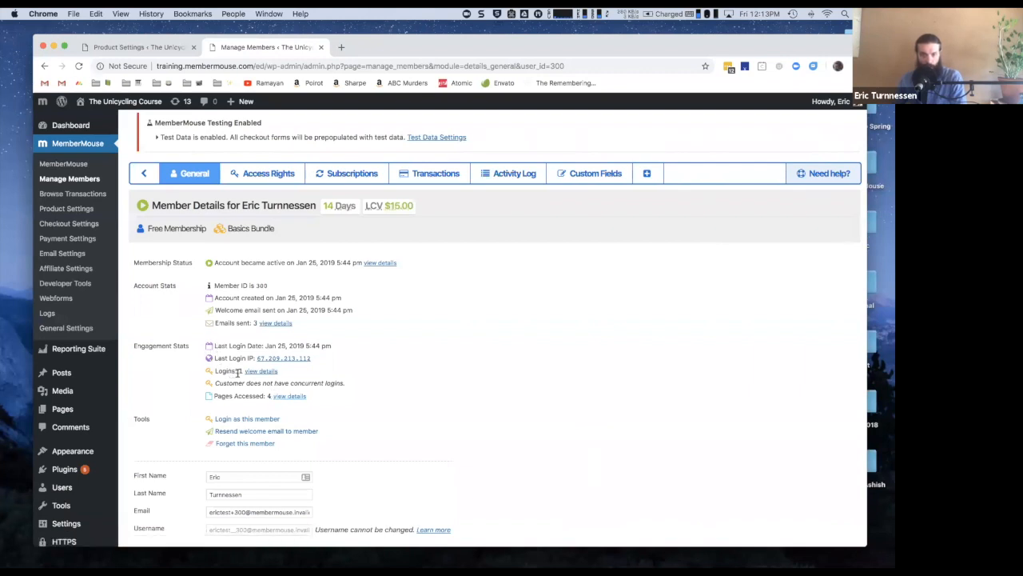
{"action": "left_click", "coordinate": [287, 397]}
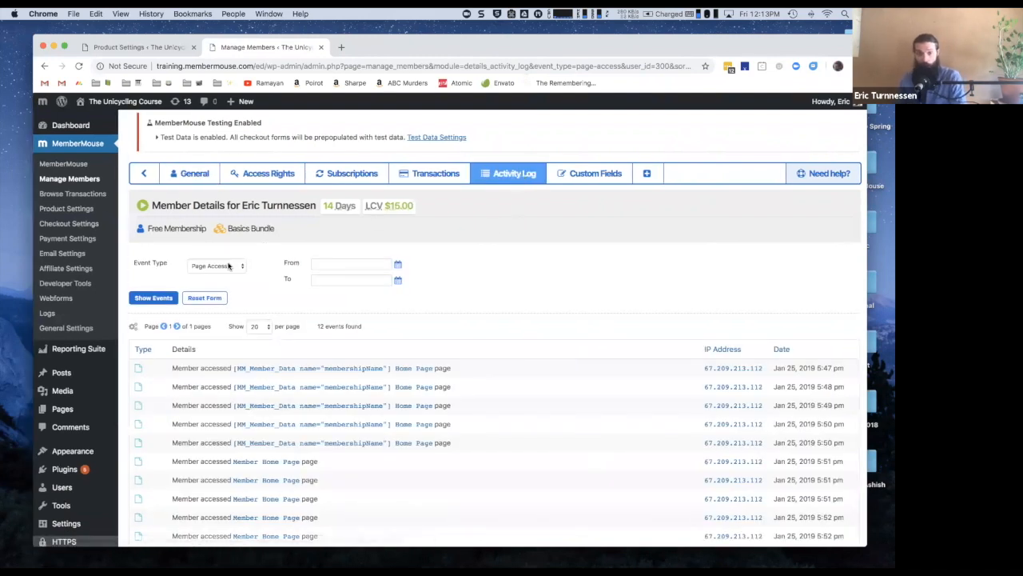
{"action": "left_click", "coordinate": [215, 265]}
{"action": "left_click", "coordinate": [225, 266]}
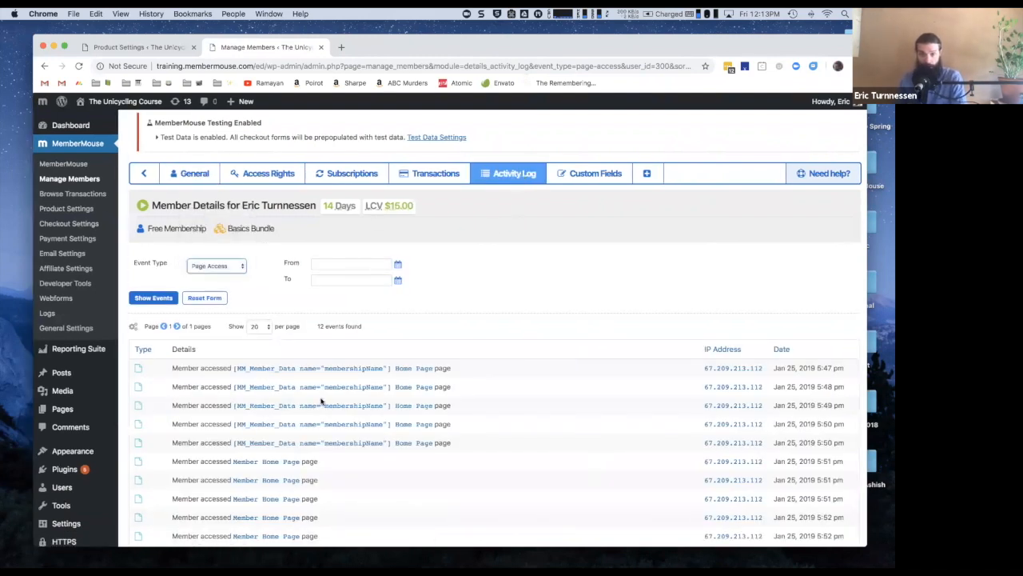
{"action": "scroll", "coordinate": [319, 360], "scroll_direction": "down", "scroll_amount": 2}
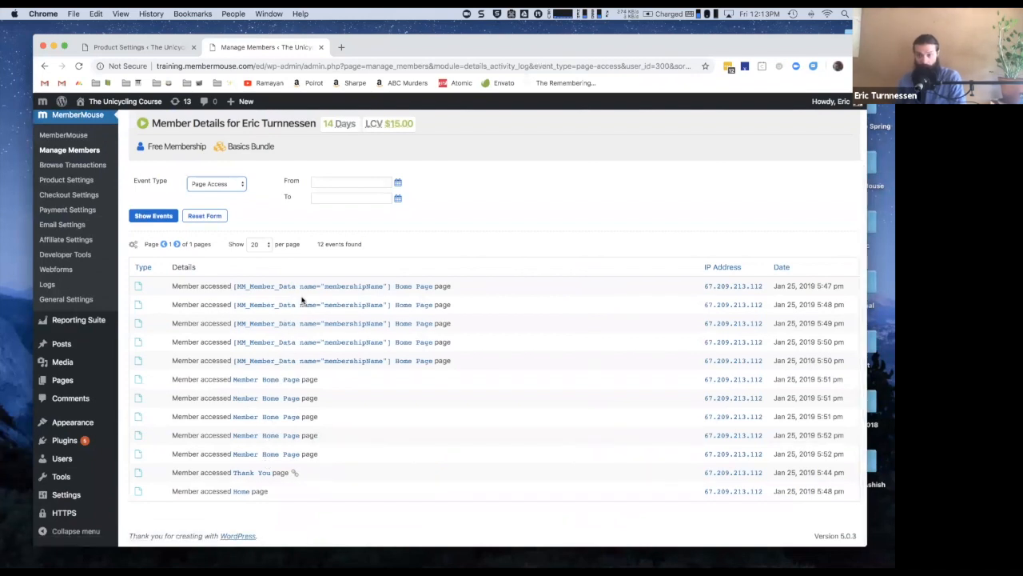
{"action": "scroll", "coordinate": [301, 299], "scroll_direction": "up", "scroll_amount": 2}
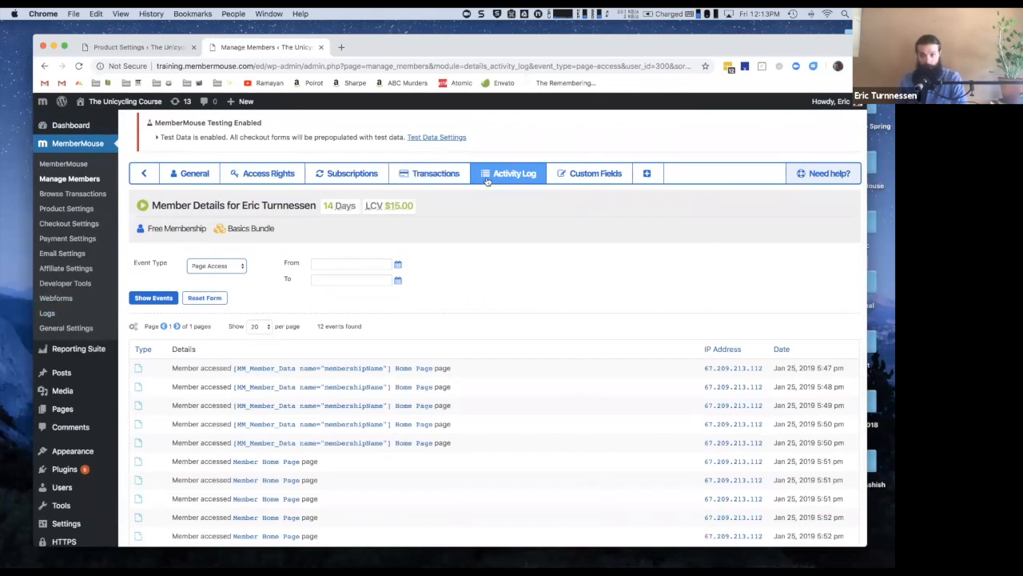
- Open the site-wide Logs in a separate tab, filter the events to Page Access, and review them before closing the tab
{"action": "right_click", "coordinate": [47, 313]}
{"action": "left_click", "coordinate": [60, 317]}
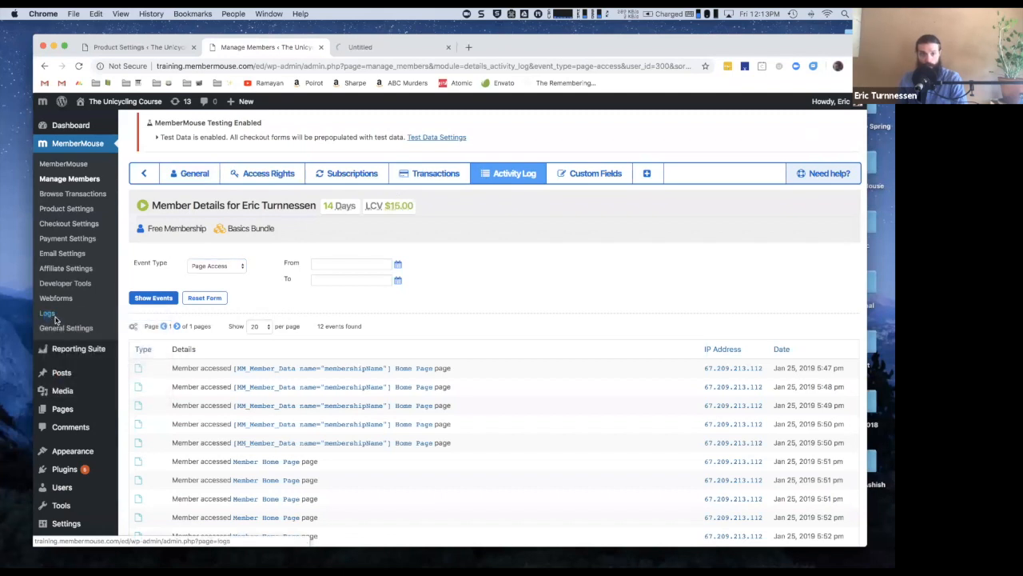
{"action": "left_click", "coordinate": [352, 49]}
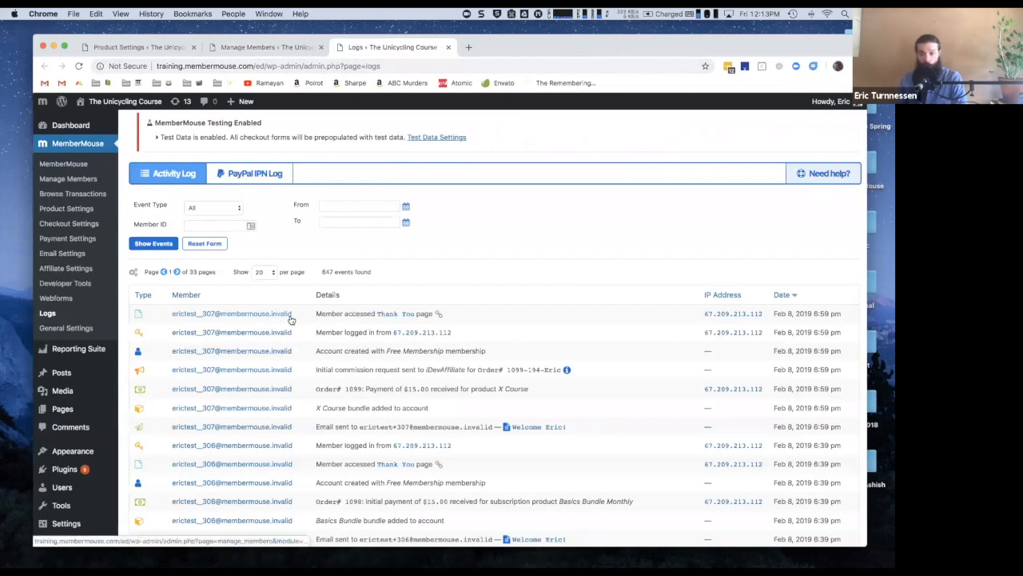
{"action": "left_click", "coordinate": [211, 207]}
{"action": "left_click", "coordinate": [209, 258]}
{"action": "left_click", "coordinate": [169, 244]}
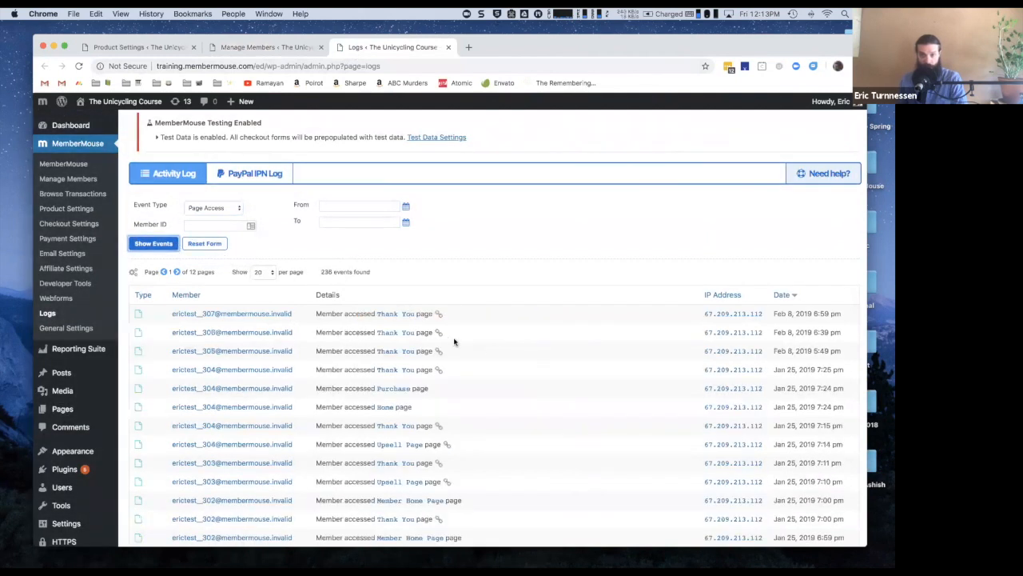
{"action": "scroll", "coordinate": [453, 339], "scroll_direction": "down", "scroll_amount": 5}
{"action": "scroll", "coordinate": [451, 340], "scroll_direction": "up", "scroll_amount": 5}
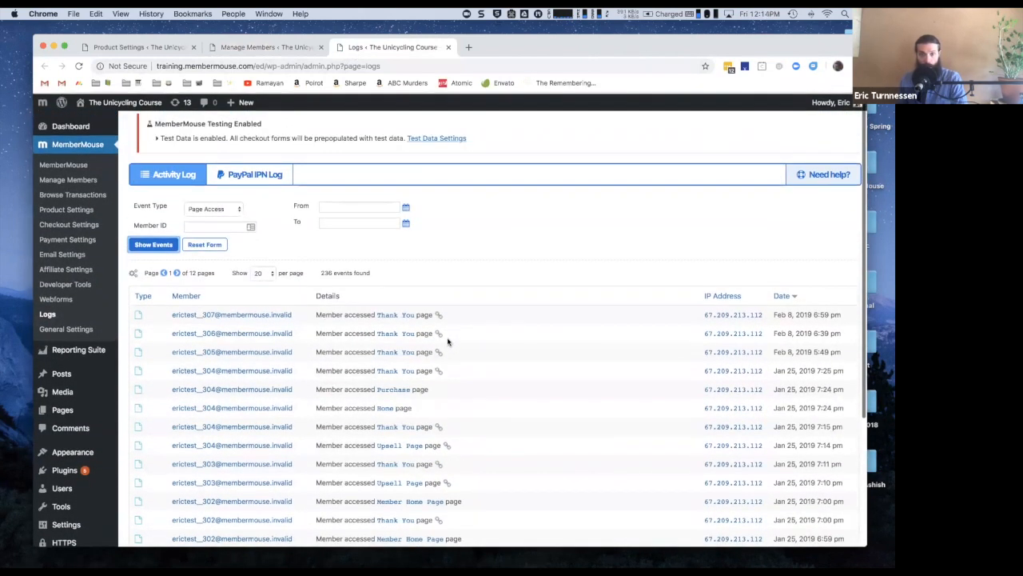
{"action": "scroll", "coordinate": [472, 356], "scroll_direction": "down", "scroll_amount": 3}
{"action": "scroll", "coordinate": [480, 356], "scroll_direction": "down", "scroll_amount": 2}
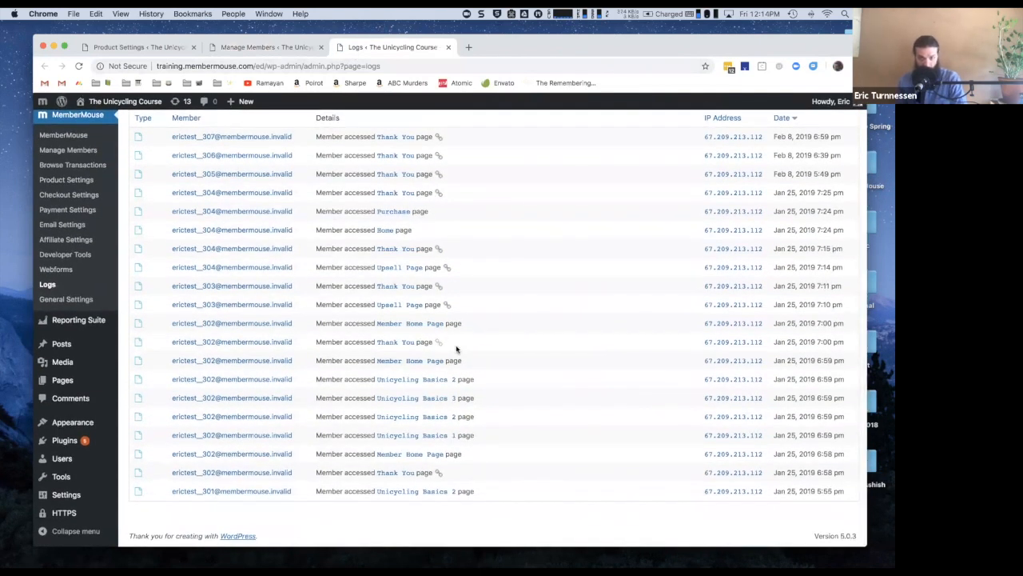
{"action": "scroll", "coordinate": [472, 345], "scroll_direction": "up", "scroll_amount": 5}
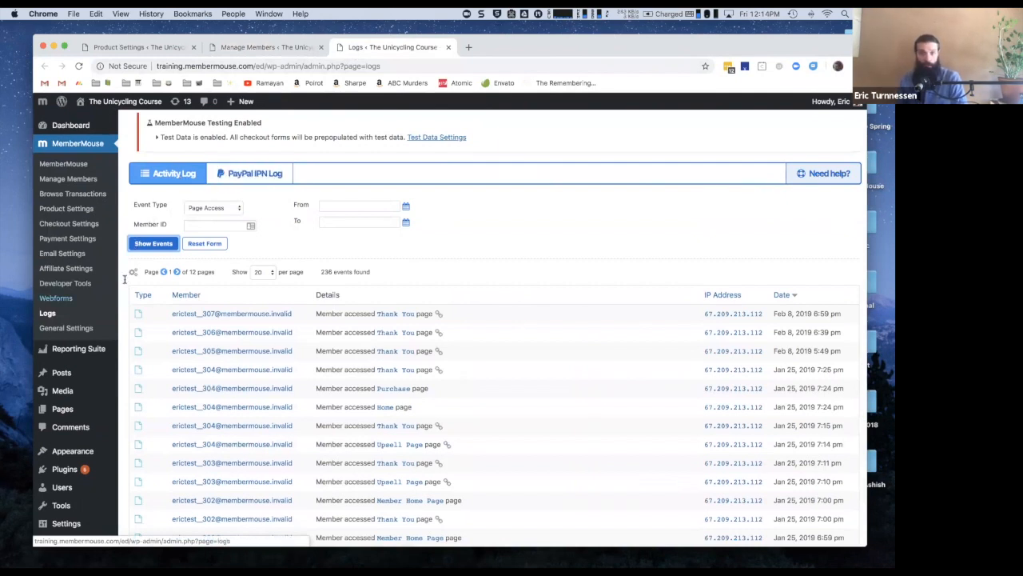
{"action": "key", "text": "super+w"}
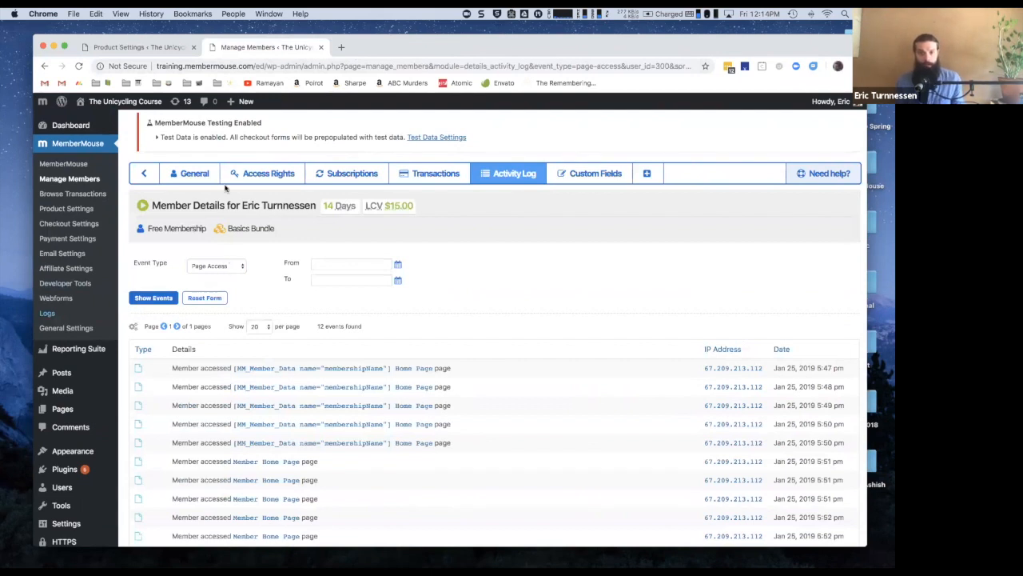
- Return to the member's general details and review the account stats, engagement stats and member tools
{"action": "left_click", "coordinate": [196, 176]}
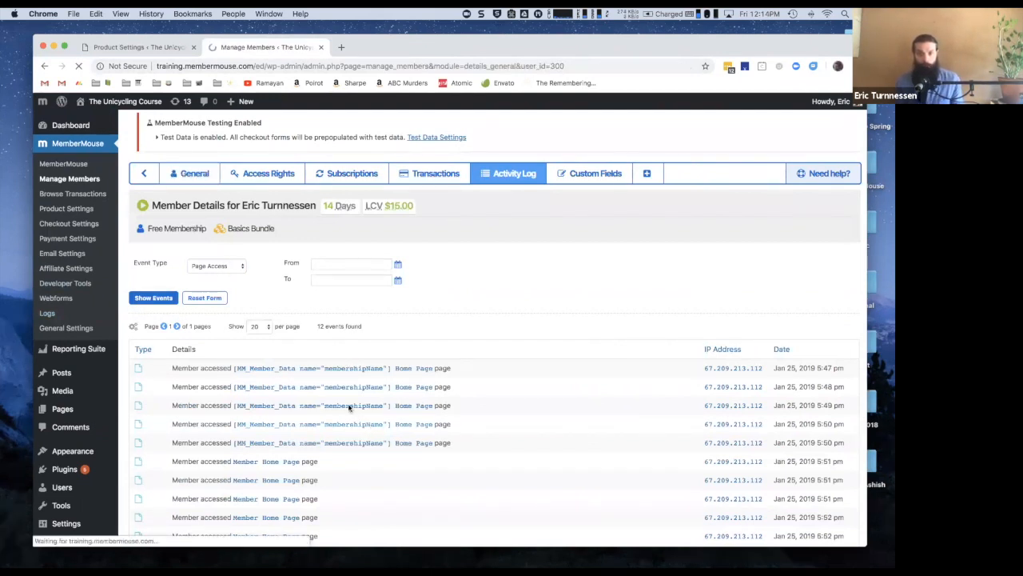
{"action": "scroll", "coordinate": [326, 399], "scroll_direction": "down", "scroll_amount": 1}
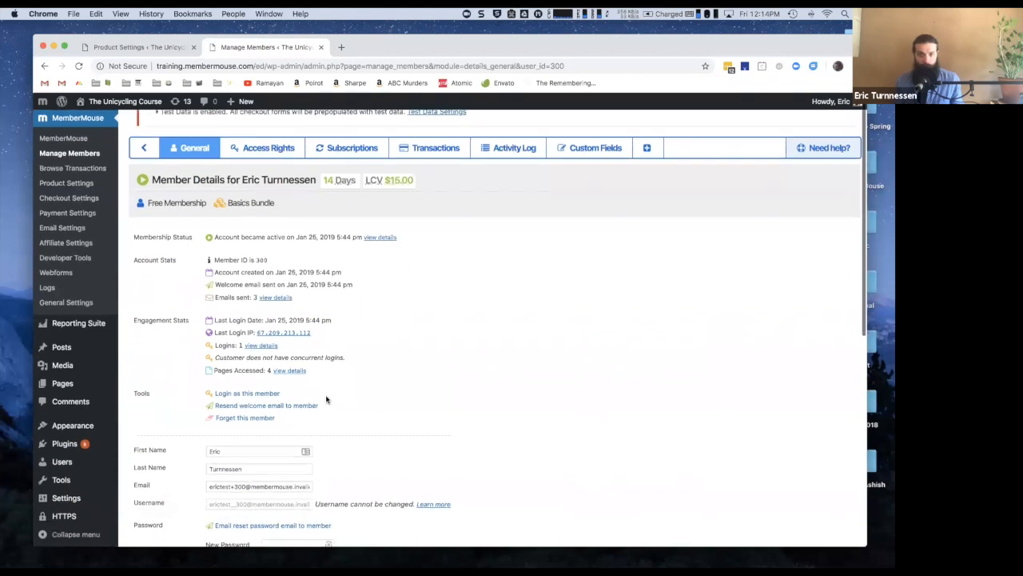
{"action": "scroll", "coordinate": [326, 399], "scroll_direction": "down", "scroll_amount": 1}
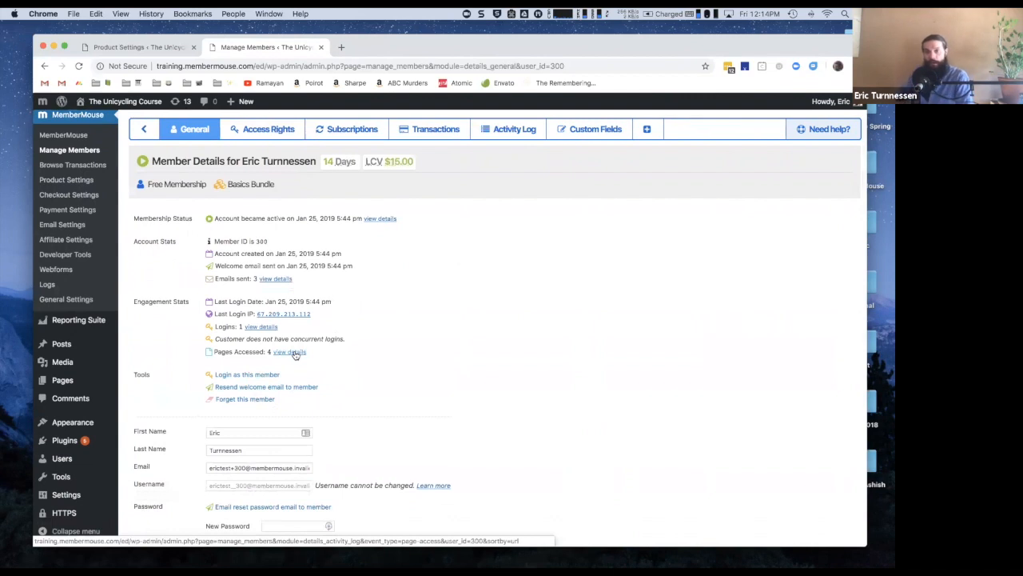
- Review the member's Activity Log with all event types included
{"action": "left_click", "coordinate": [514, 130]}
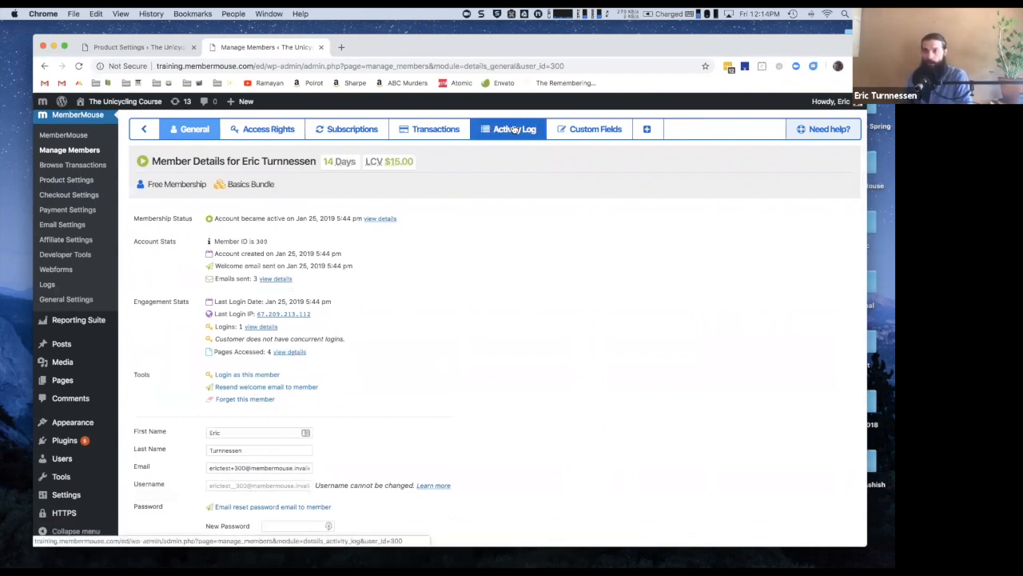
{"action": "left_click", "coordinate": [514, 130]}
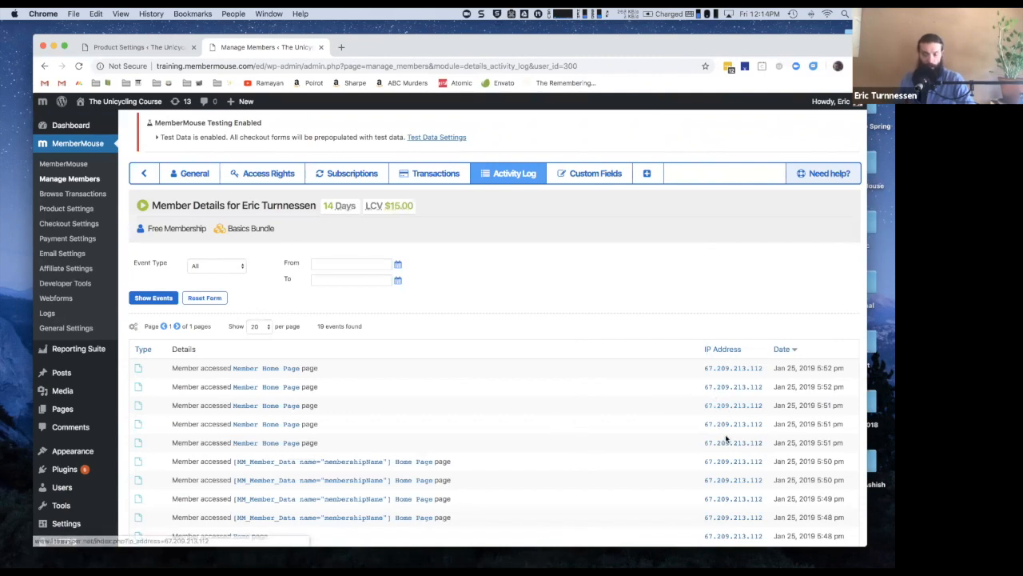
{"action": "scroll", "coordinate": [723, 440], "scroll_direction": "down", "scroll_amount": 2}
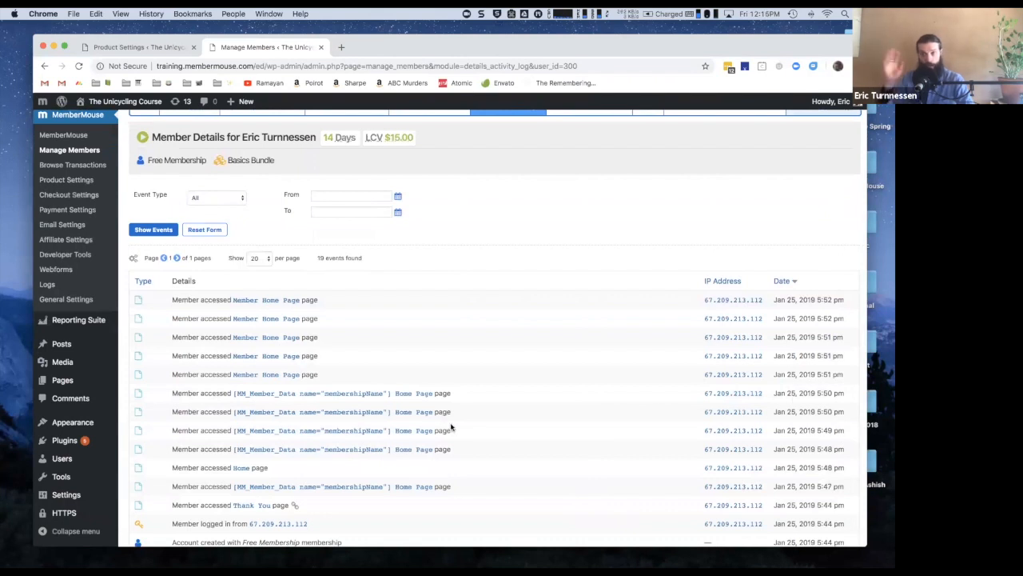
{"action": "scroll", "coordinate": [608, 304], "scroll_direction": "up", "scroll_amount": 3}
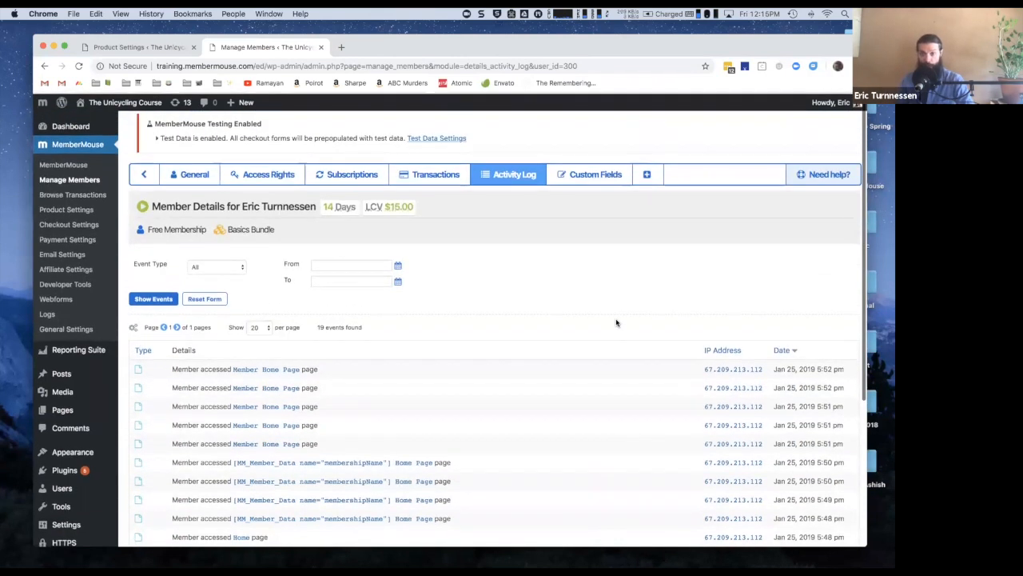
- Return to the member's general details, and open the Other Settings of General Settings in a separate tab
{"action": "left_click", "coordinate": [193, 182]}
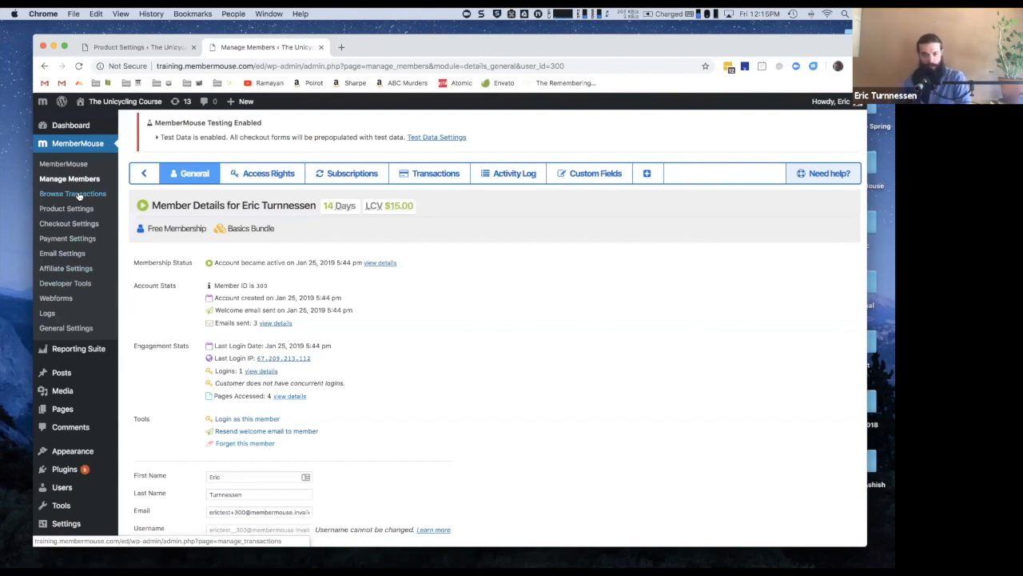
{"action": "right_click", "coordinate": [85, 328]}
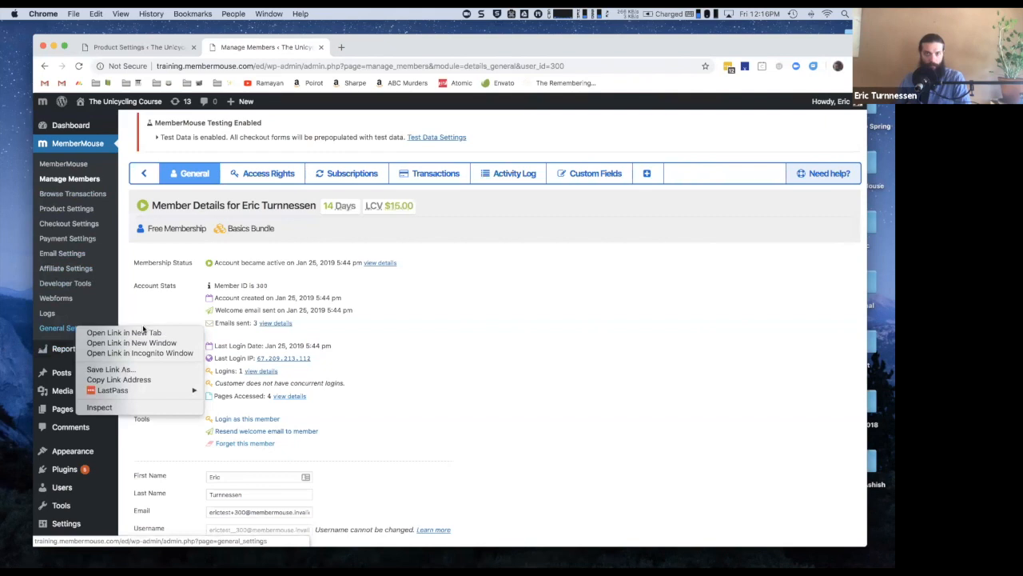
{"action": "left_click", "coordinate": [89, 333]}
{"action": "left_click", "coordinate": [345, 50]}
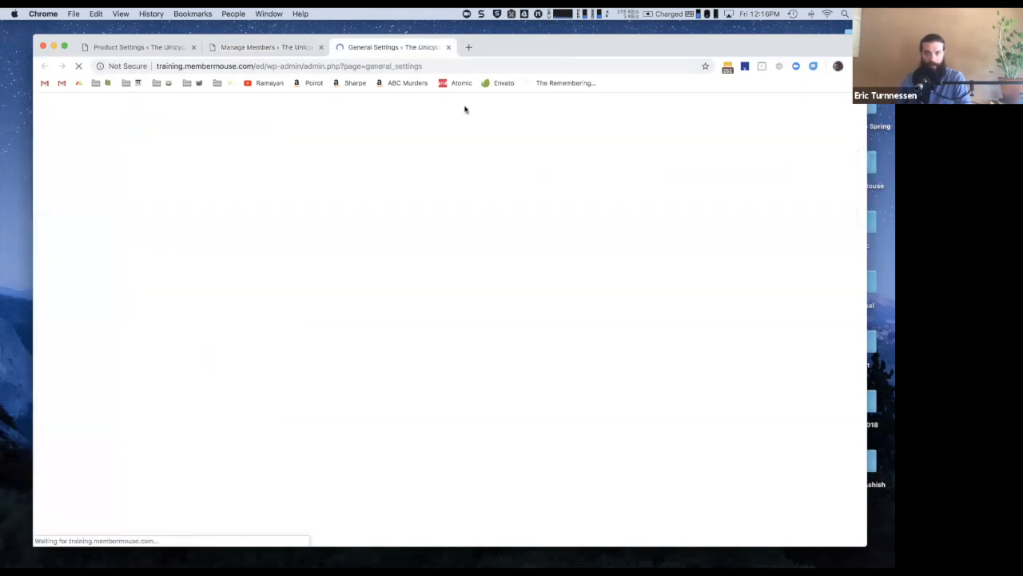
{"action": "left_click", "coordinate": [391, 180]}
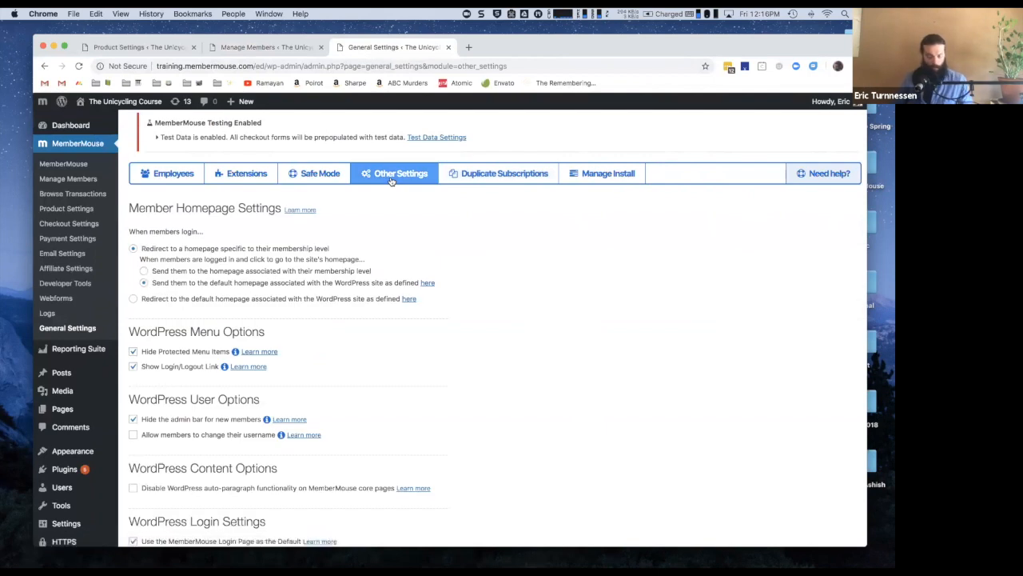
- Find "forget" on the Other Settings page and review the anonymization options under Forget Member Settings
{"action": "key", "text": "super+f"}
{"action": "type", "text": "forg"}
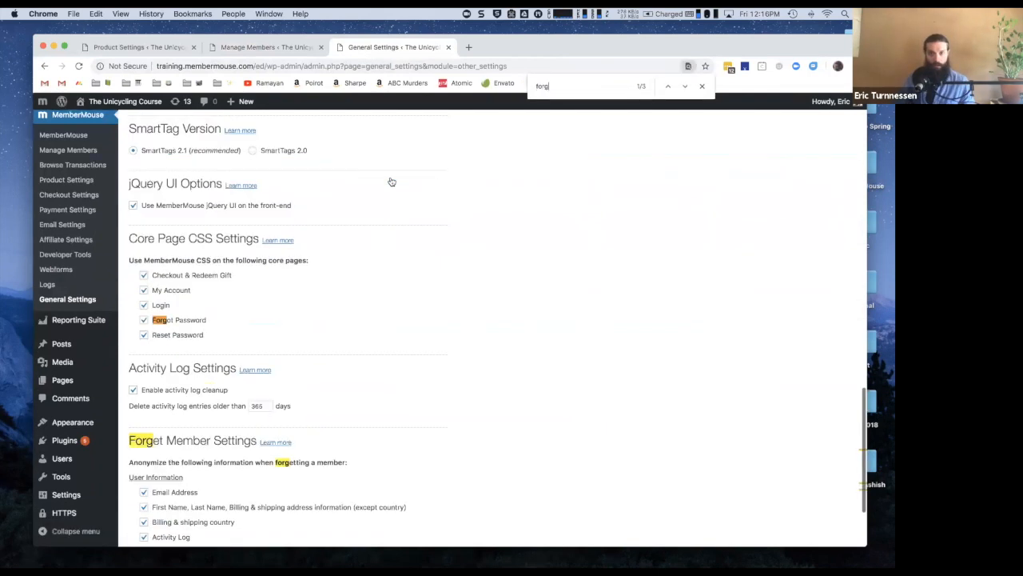
{"action": "type", "text": "et"}
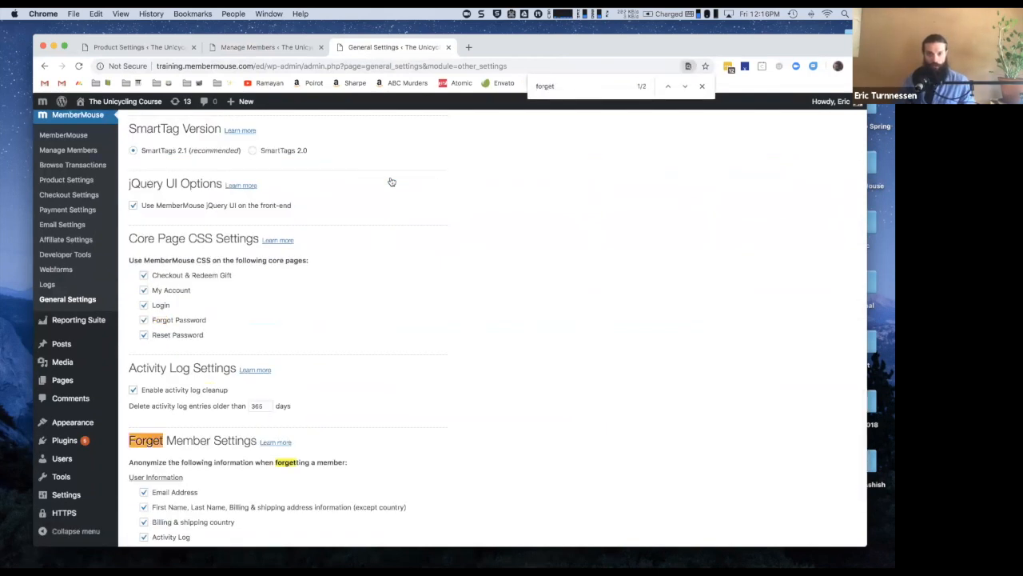
{"action": "scroll", "coordinate": [392, 183], "scroll_direction": "down", "scroll_amount": 3}
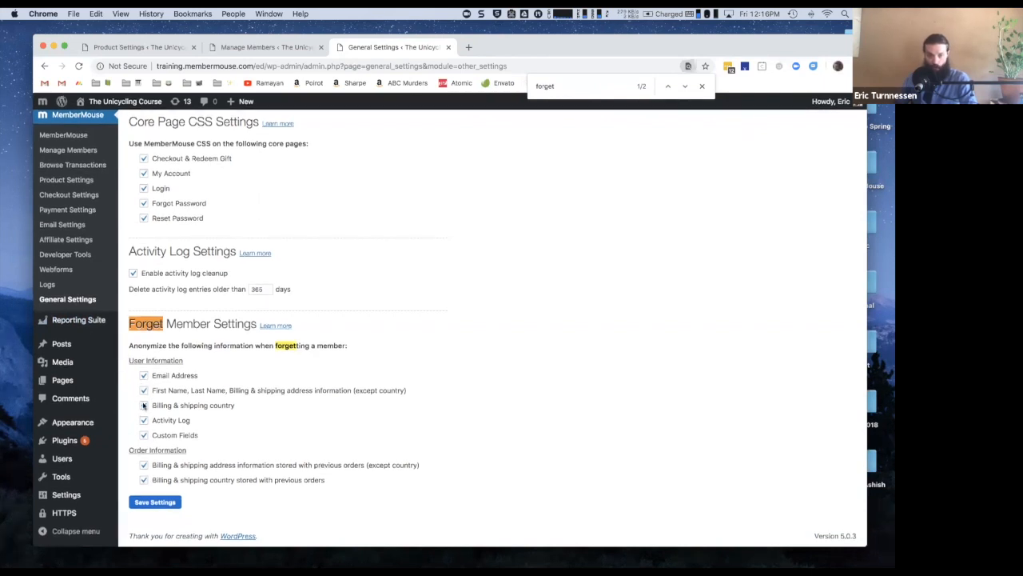
- Switch the Email Address anonymization option under Forget Member Settings off and back on
{"action": "scroll", "coordinate": [145, 389], "scroll_direction": "up", "scroll_amount": 1}
{"action": "scroll", "coordinate": [145, 389], "scroll_direction": "up", "scroll_amount": 1}
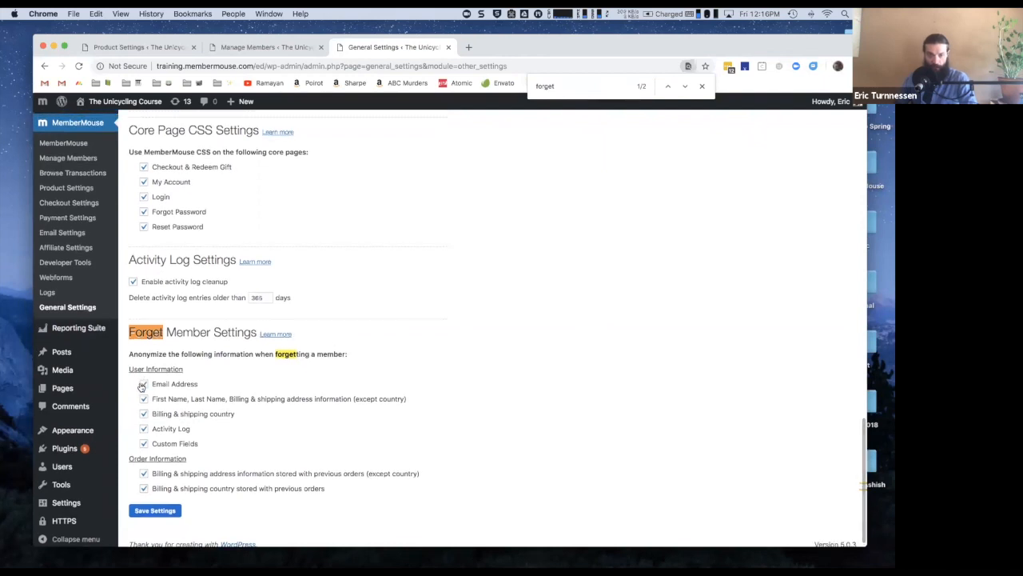
{"action": "left_click", "coordinate": [144, 387]}
{"action": "scroll", "coordinate": [143, 389], "scroll_direction": "up", "scroll_amount": 1}
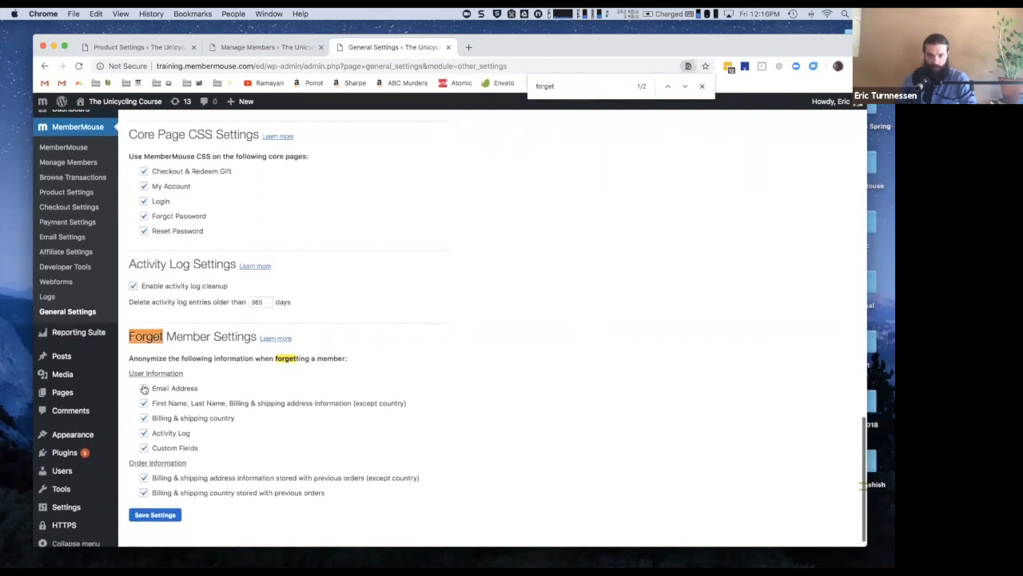
{"action": "left_click", "coordinate": [144, 388]}
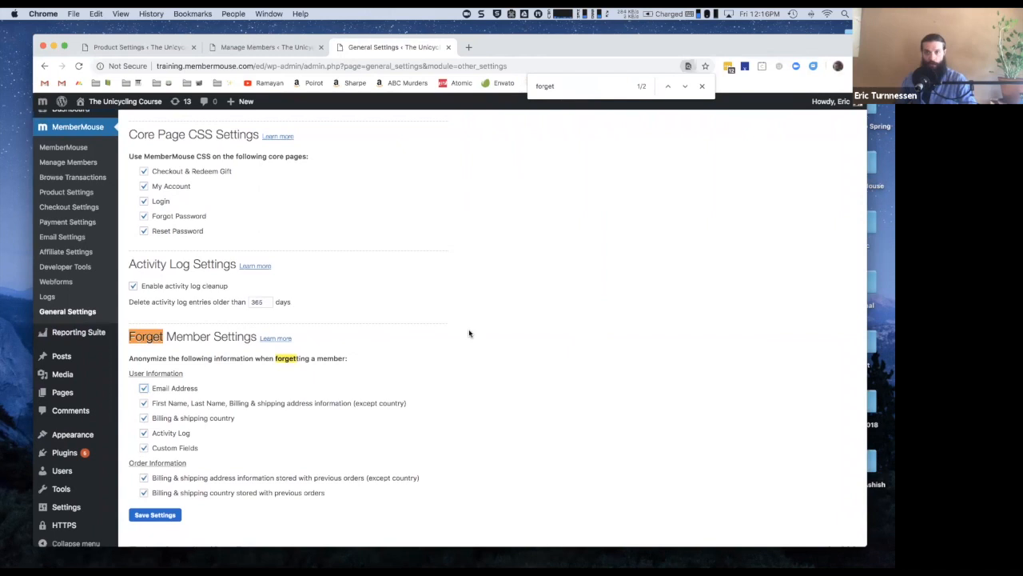
- Close the General Settings page and review the member's name, password, notes, billing and shipping address fields
{"action": "key", "text": "Escape"}
{"action": "key", "text": "super+w"}
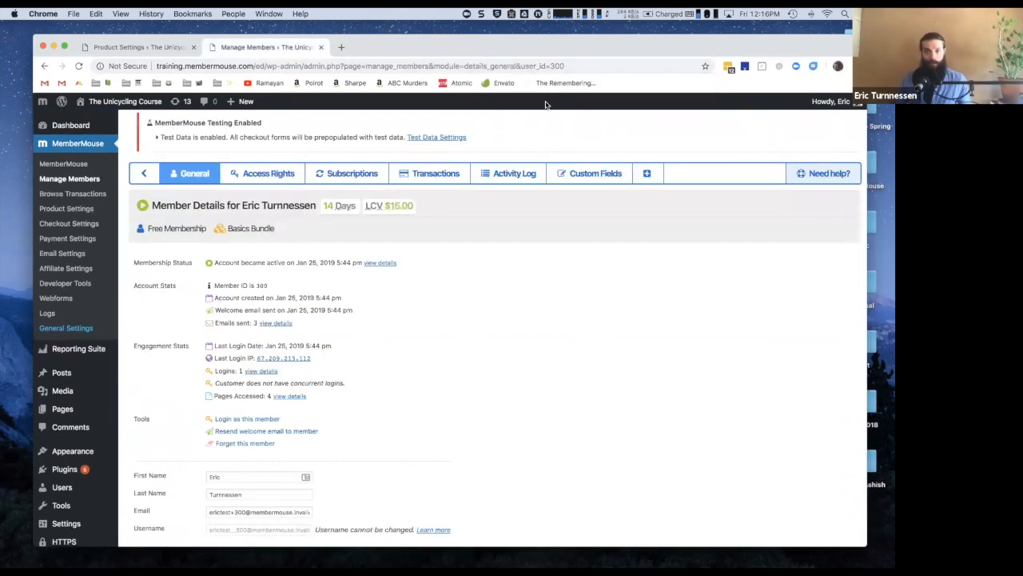
{"action": "scroll", "coordinate": [406, 381], "scroll_direction": "down", "scroll_amount": 7}
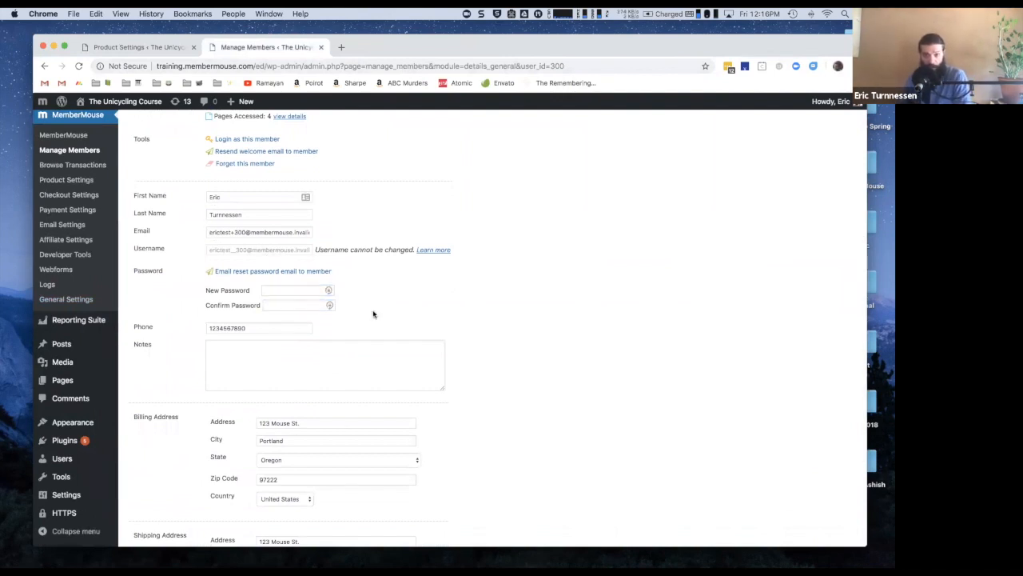
{"action": "scroll", "coordinate": [376, 312], "scroll_direction": "up", "scroll_amount": 1}
{"action": "scroll", "coordinate": [376, 309], "scroll_direction": "down", "scroll_amount": 2}
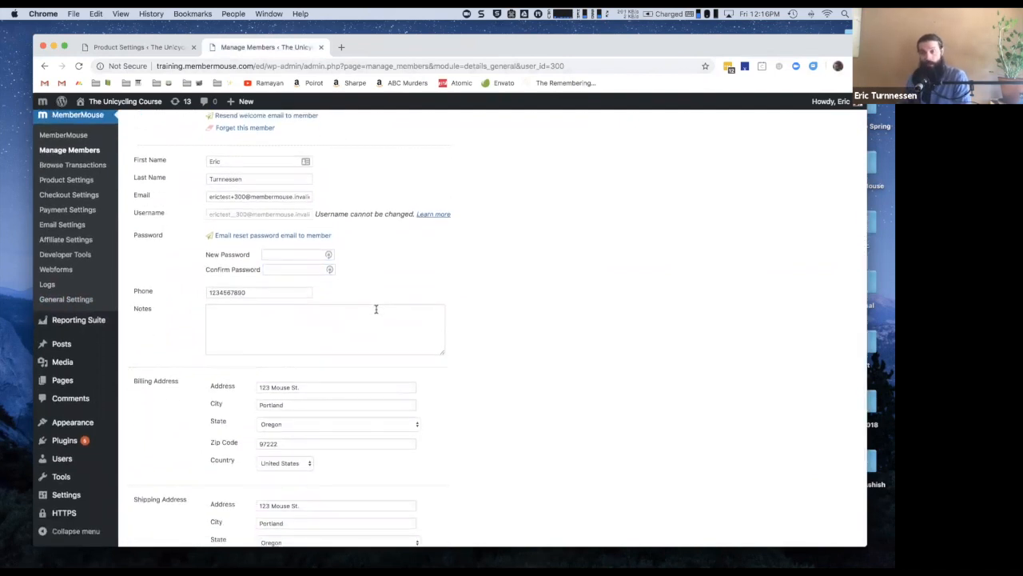
{"action": "scroll", "coordinate": [384, 304], "scroll_direction": "down", "scroll_amount": 3}
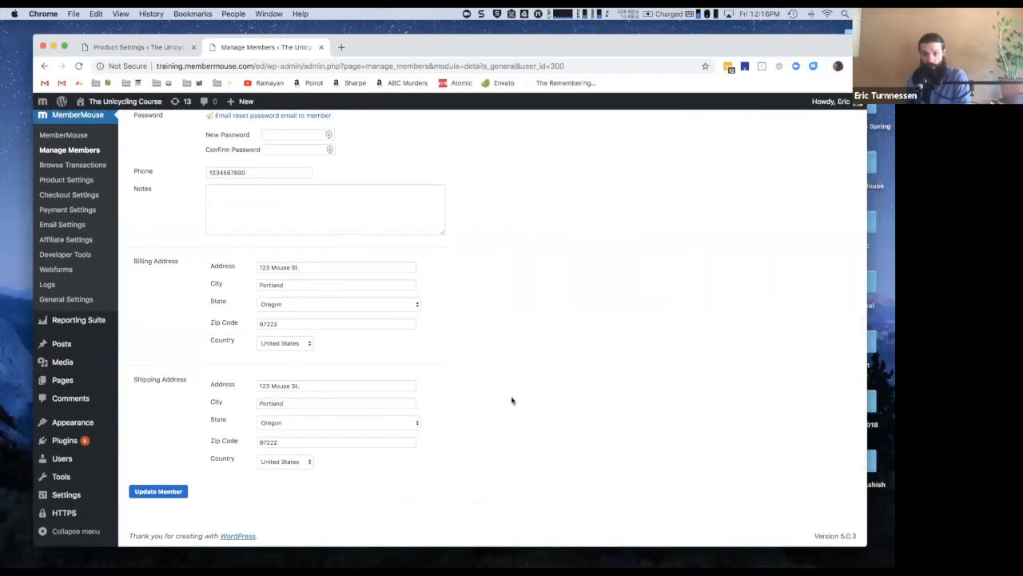
- Open the member's Access Rights and review the membership actions and the 'Days as Member' calculation method
{"action": "scroll", "coordinate": [512, 400], "scroll_direction": "up", "scroll_amount": 8}
{"action": "left_click", "coordinate": [271, 178]}
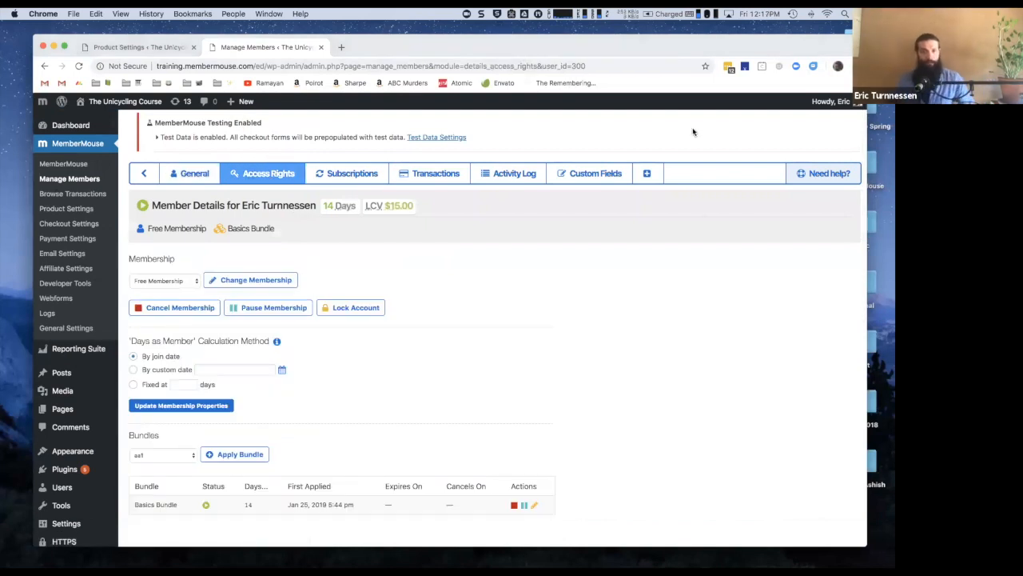
{"action": "scroll", "coordinate": [689, 130], "scroll_direction": "down", "scroll_amount": 1}
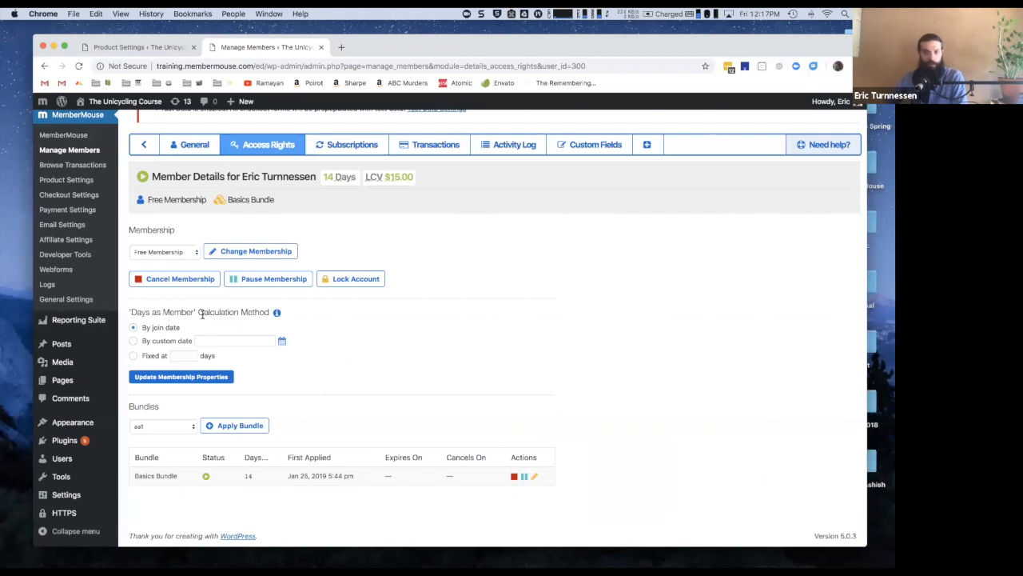
{"action": "left_click_drag", "start_coordinate": [163, 311], "coordinate": [188, 335]}
{"action": "left_click", "coordinate": [189, 334]}
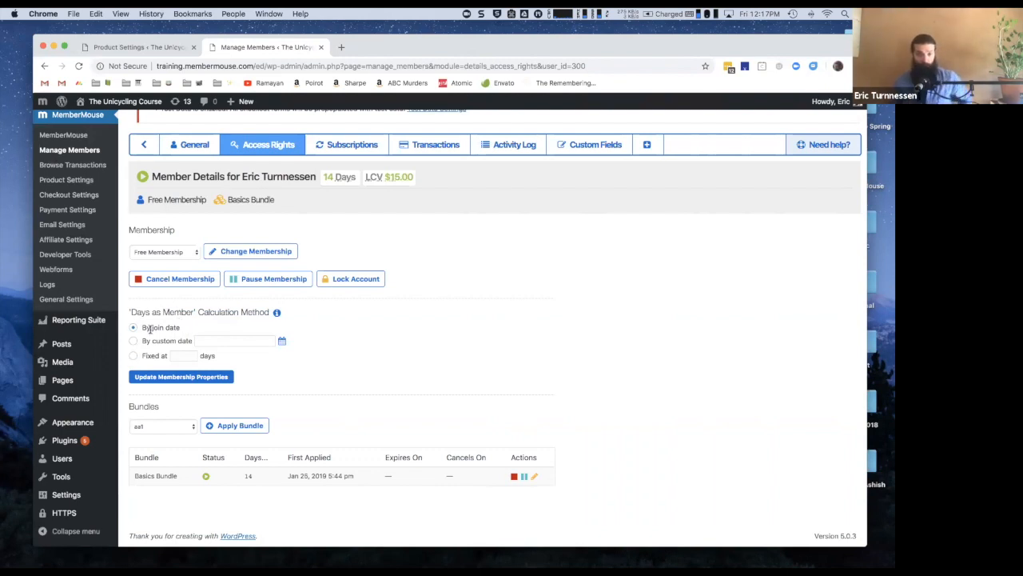
{"action": "left_click_drag", "start_coordinate": [141, 329], "coordinate": [184, 330]}
{"action": "left_click", "coordinate": [184, 330]}
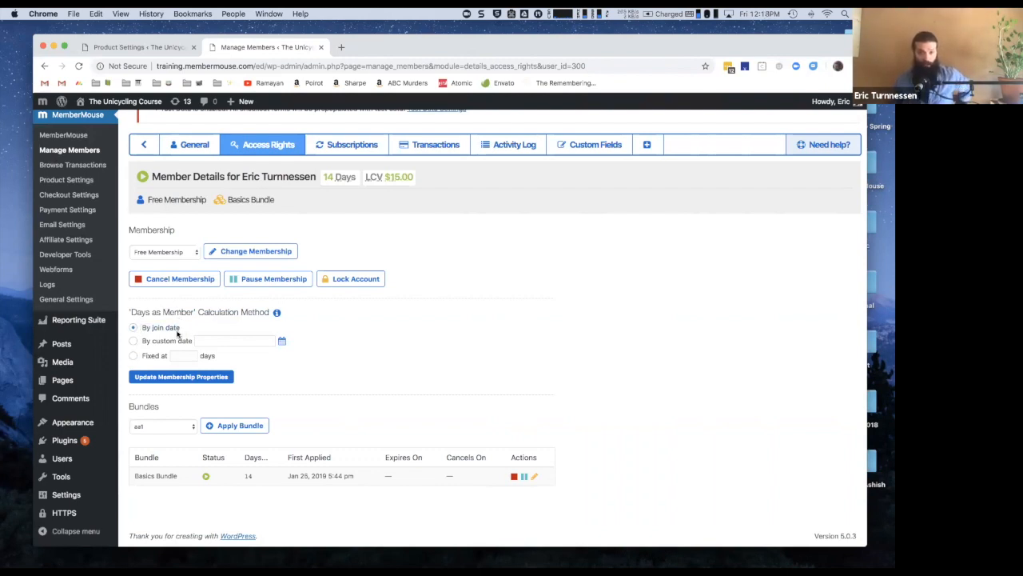
- Try the custom date and fixed days options of the 'Days as Member' calculation method
{"action": "left_click", "coordinate": [134, 342]}
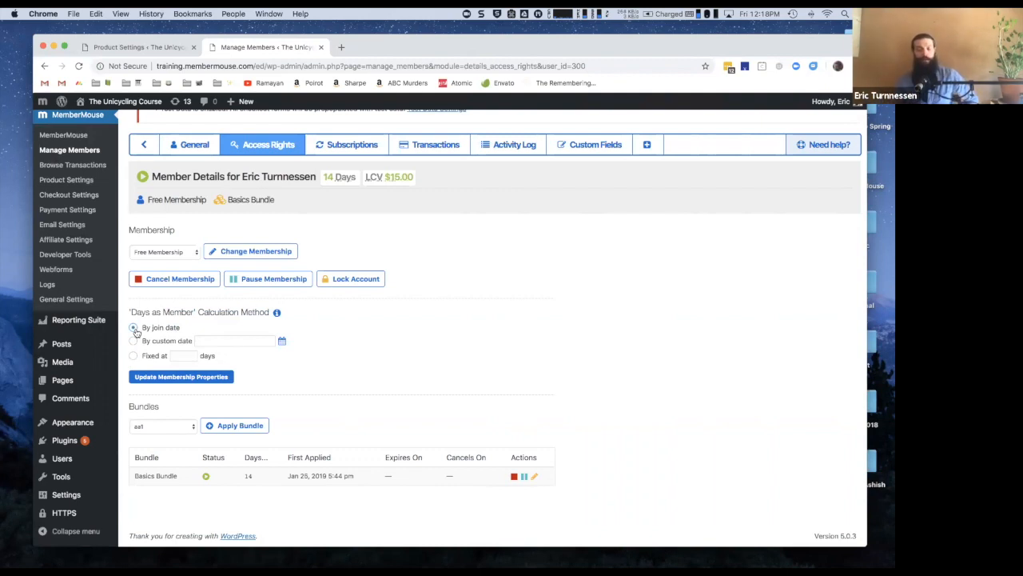
{"action": "left_click", "coordinate": [133, 356]}
{"action": "left_click", "coordinate": [174, 356]}
{"action": "left_click", "coordinate": [133, 340]}
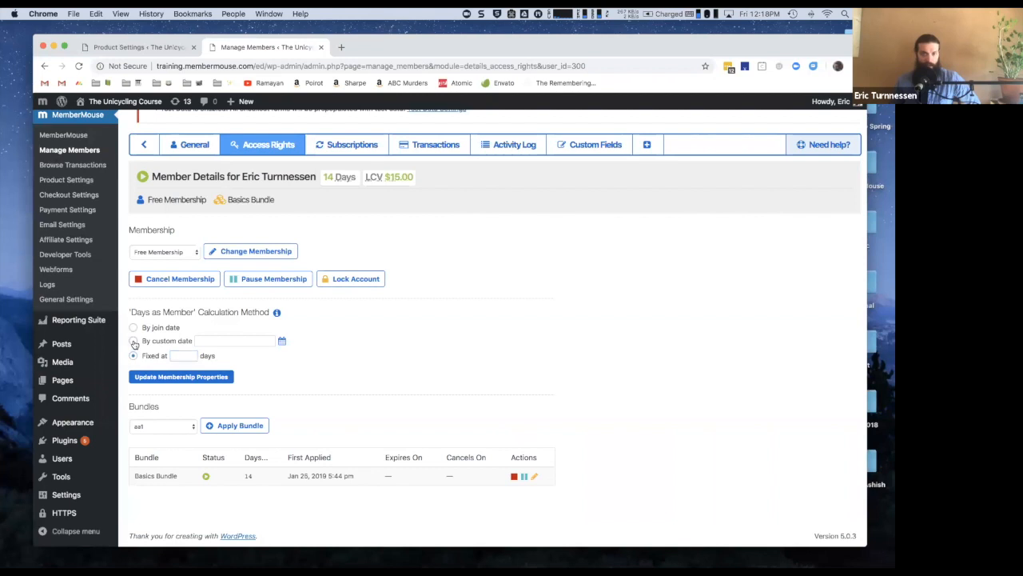
{"action": "left_click", "coordinate": [192, 375]}
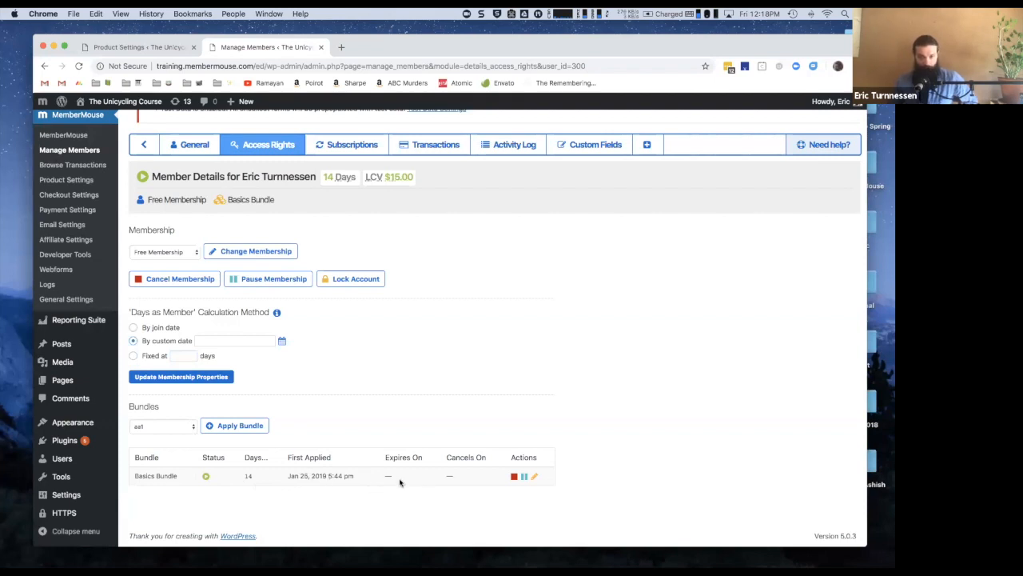
- Apply the Audio Course 1 bundle to the member and confirm its activation
{"action": "left_click", "coordinate": [189, 426]}
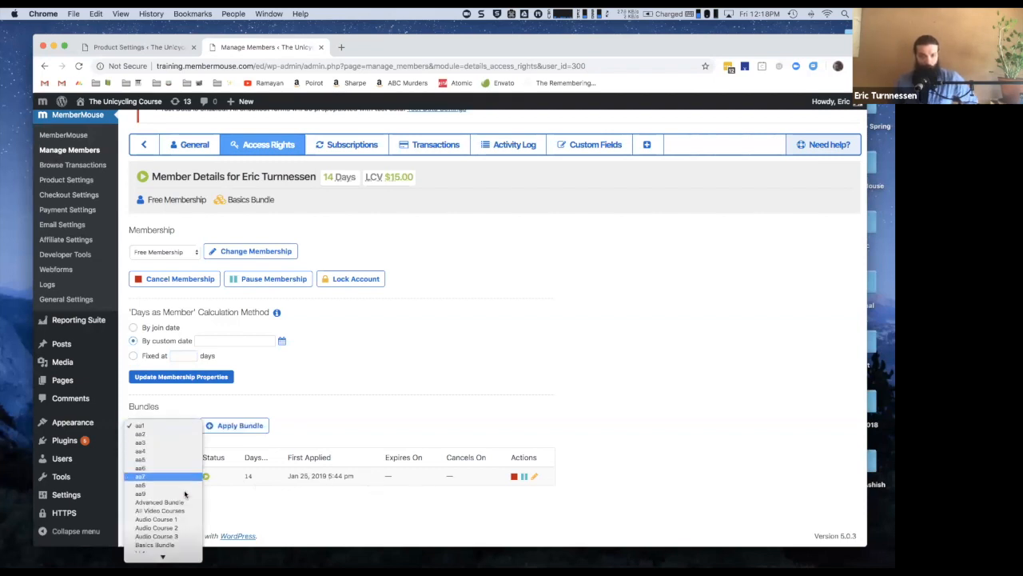
{"action": "left_click", "coordinate": [182, 498]}
{"action": "left_click", "coordinate": [231, 426]}
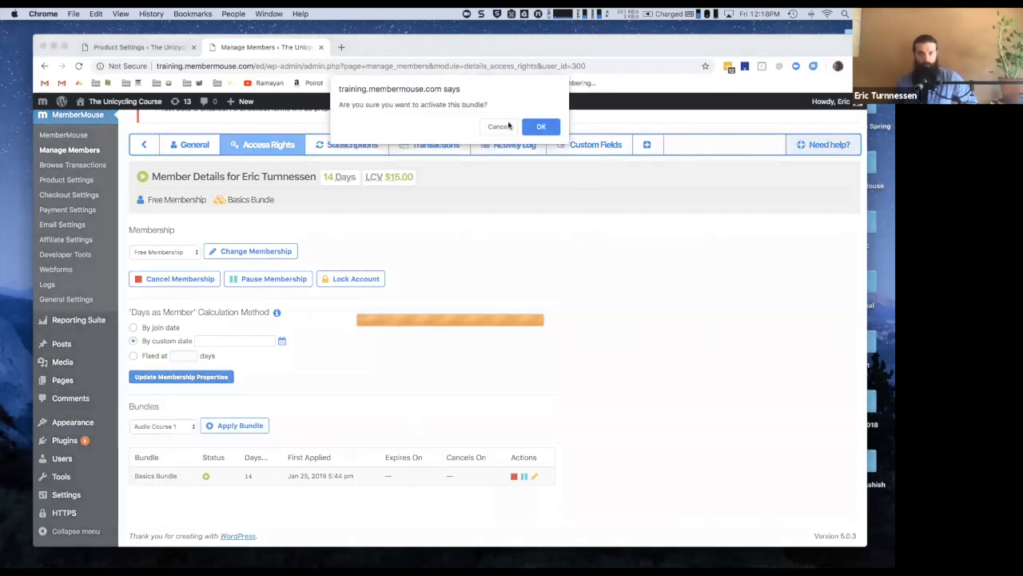
{"action": "left_click", "coordinate": [535, 126]}
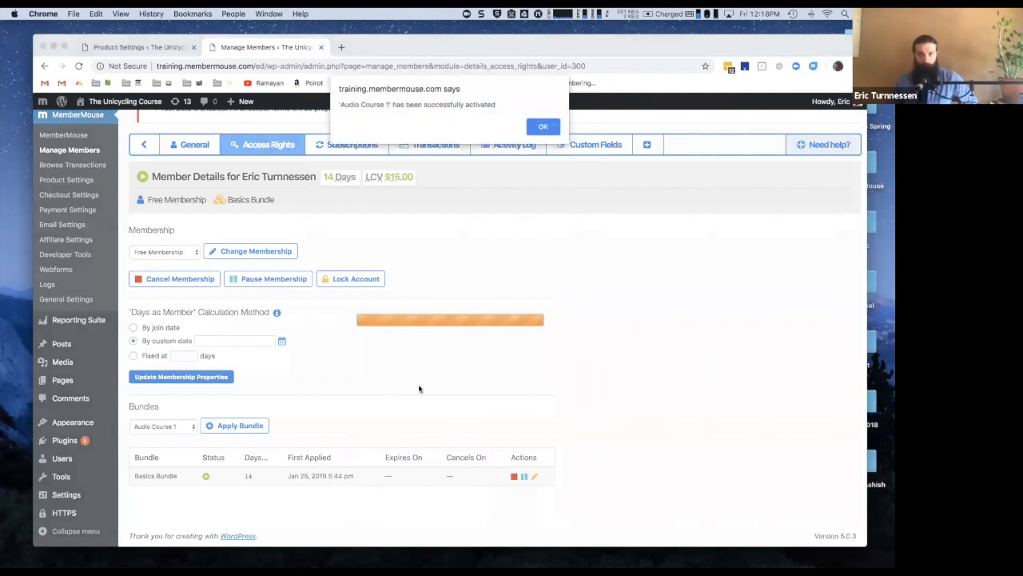
{"action": "left_click", "coordinate": [552, 130]}
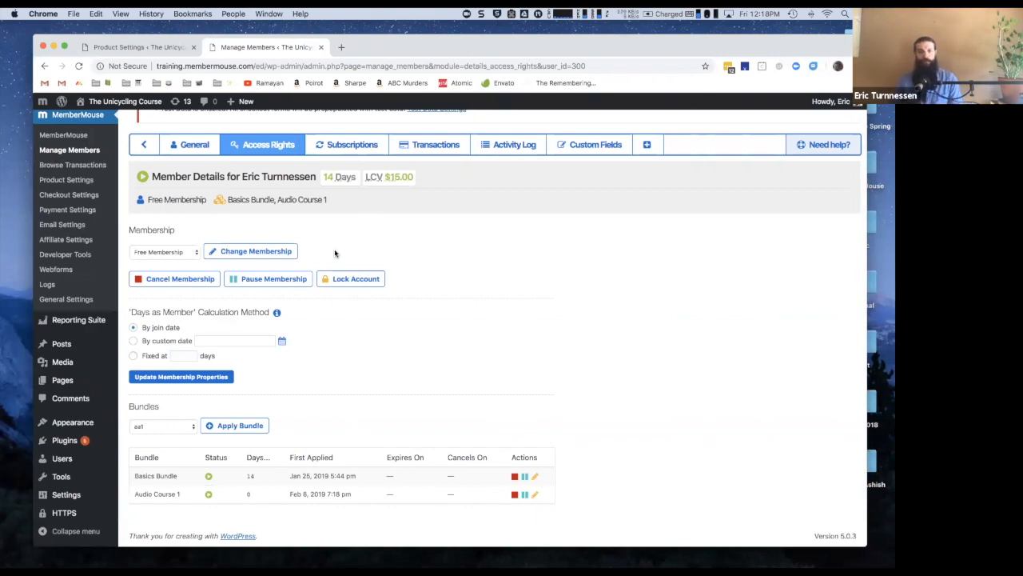
- Start applying the X Course bundle to the member and choose the X Course product to review its payment options
{"action": "left_click", "coordinate": [181, 426]}
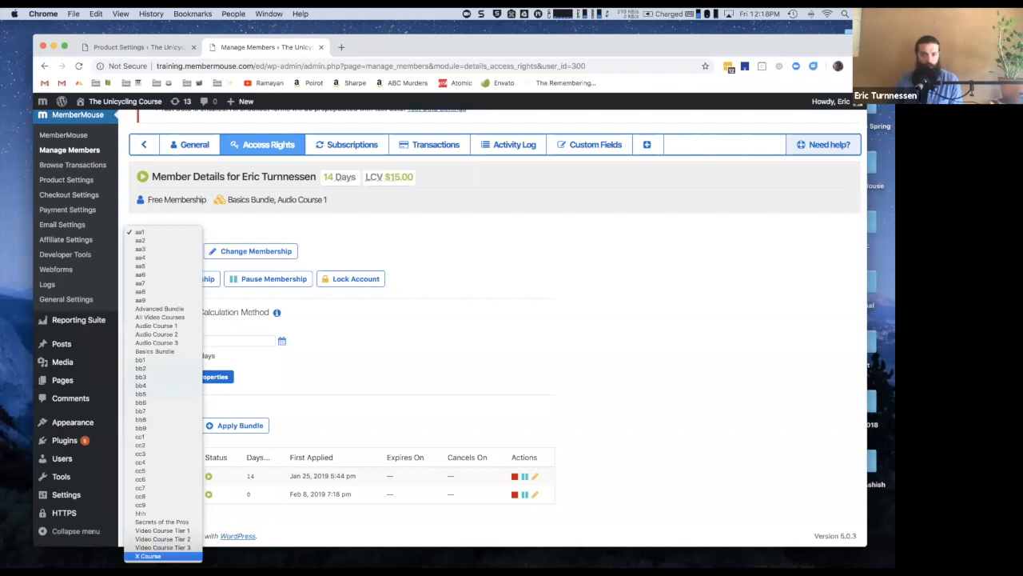
{"action": "left_click", "coordinate": [173, 555]}
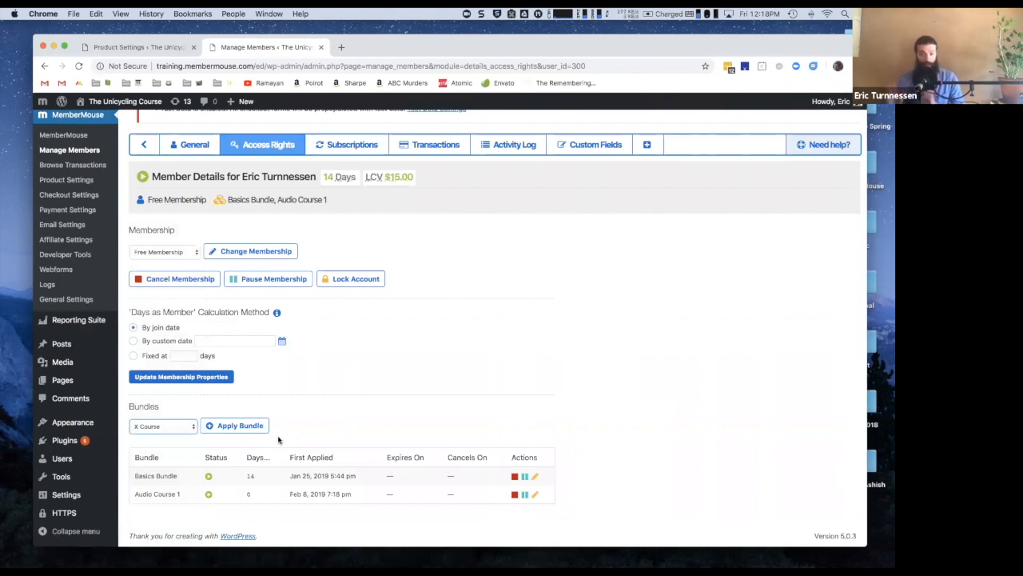
{"action": "left_click", "coordinate": [206, 426]}
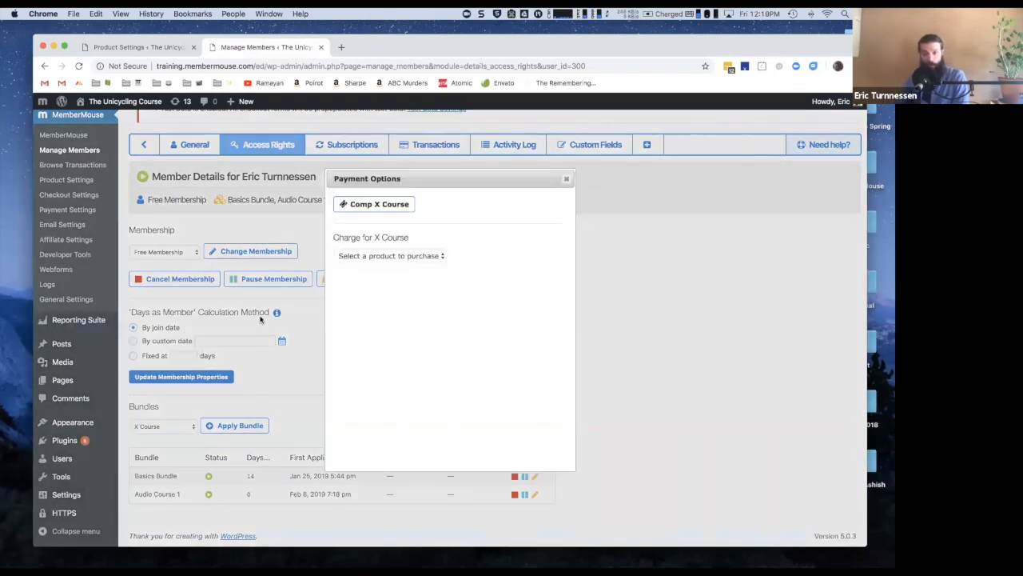
{"action": "left_click", "coordinate": [362, 255]}
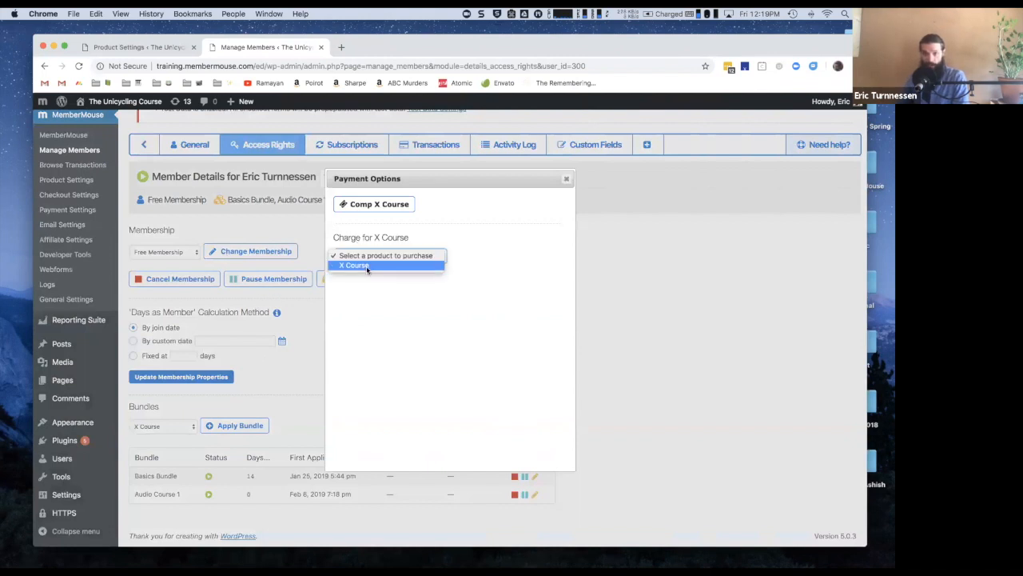
{"action": "left_click", "coordinate": [367, 266]}
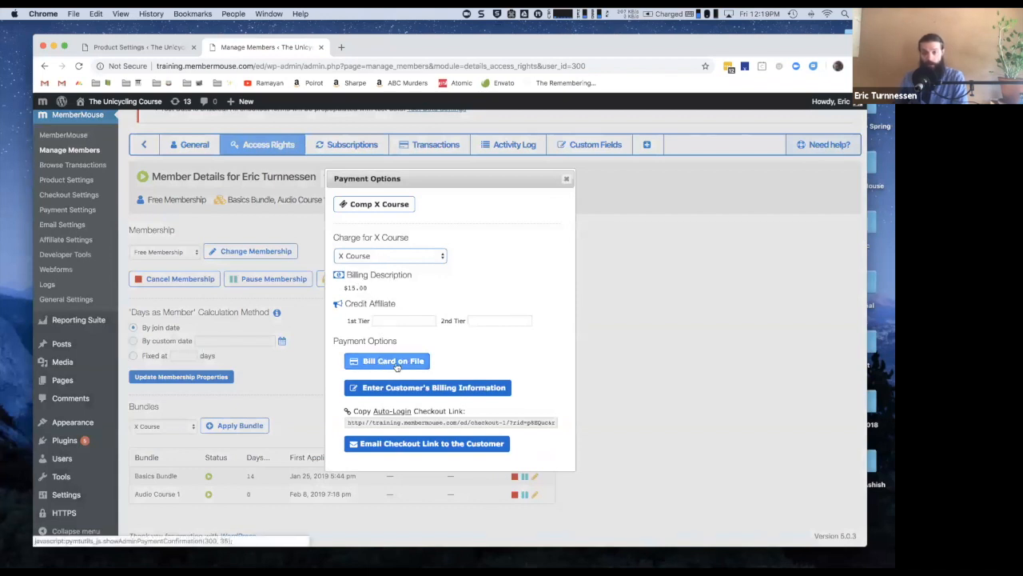
- Comp the X Course bundle for the member and check its status in the bundle list
{"action": "left_click", "coordinate": [372, 206]}
{"action": "left_click", "coordinate": [541, 125]}
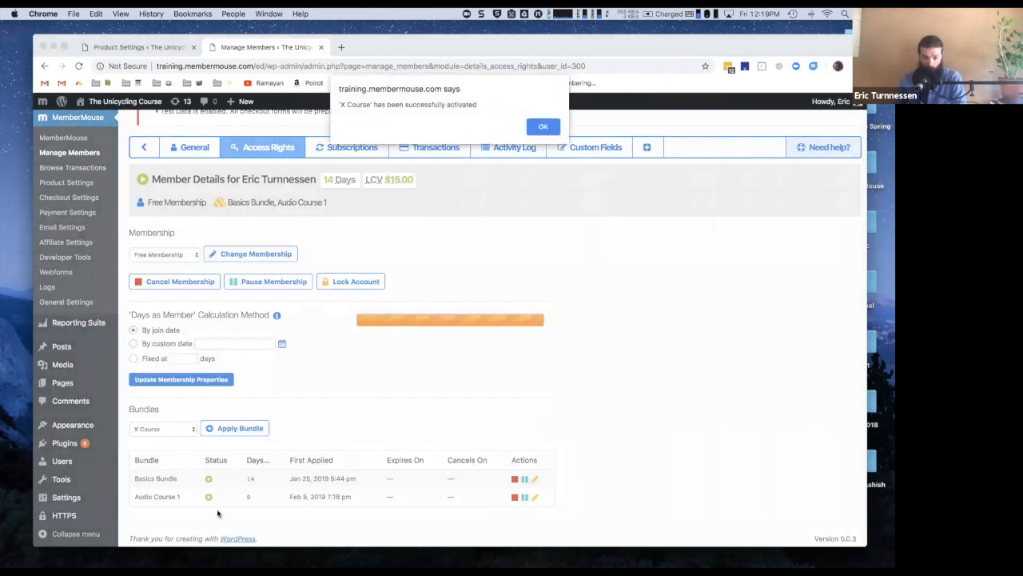
{"action": "left_click", "coordinate": [544, 125]}
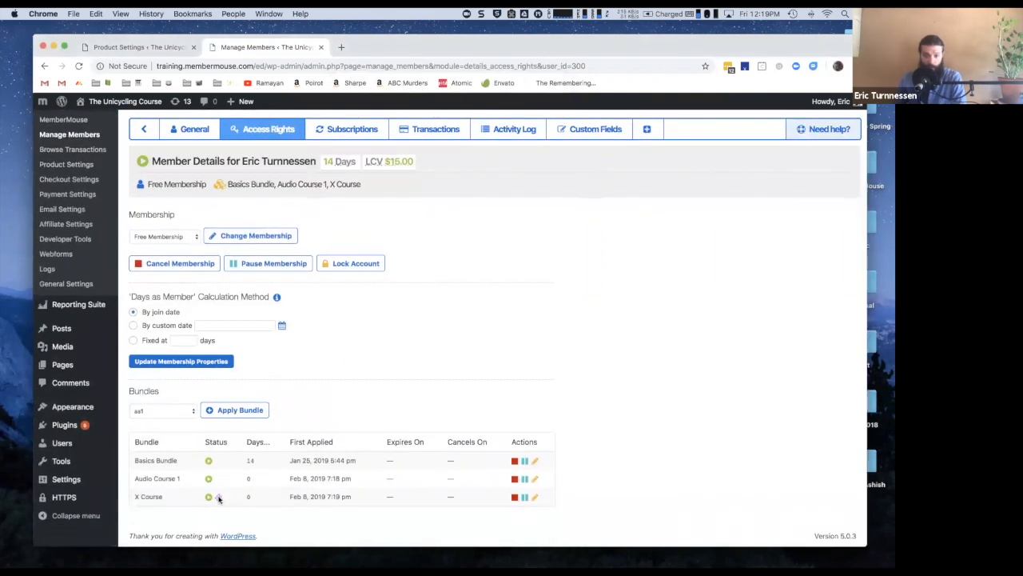
{"action": "mouse_move", "coordinate": [219, 498]}
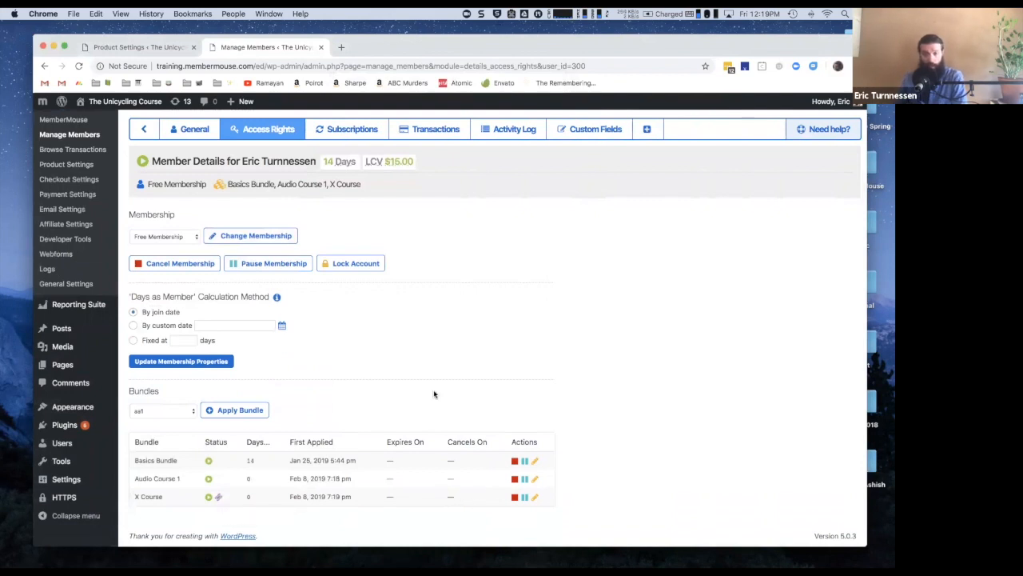
- Open the Audio Course 1 bundle's configuration, examine the 'Days with Bundle' calculation options, and close it without saving
{"action": "scroll", "coordinate": [380, 345], "scroll_direction": "up", "scroll_amount": 1}
{"action": "scroll", "coordinate": [379, 345], "scroll_direction": "up", "scroll_amount": 3}
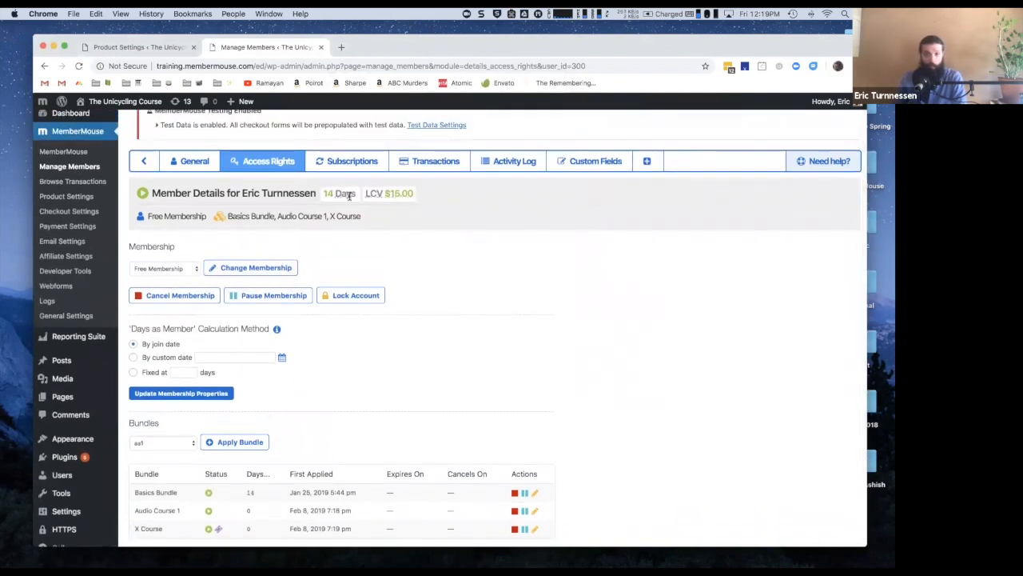
{"action": "scroll", "coordinate": [374, 312], "scroll_direction": "down", "scroll_amount": 4}
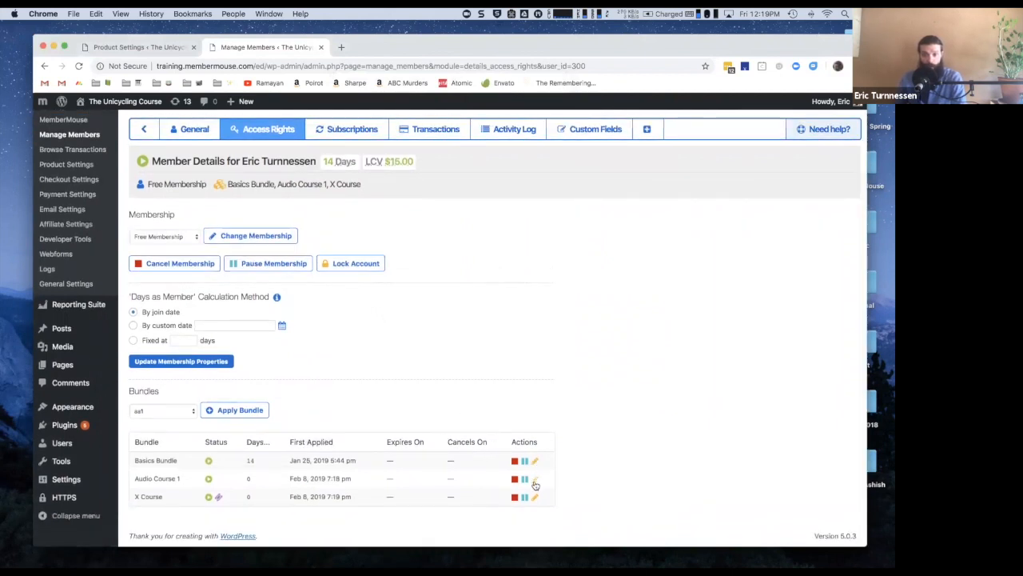
{"action": "left_click", "coordinate": [535, 482]}
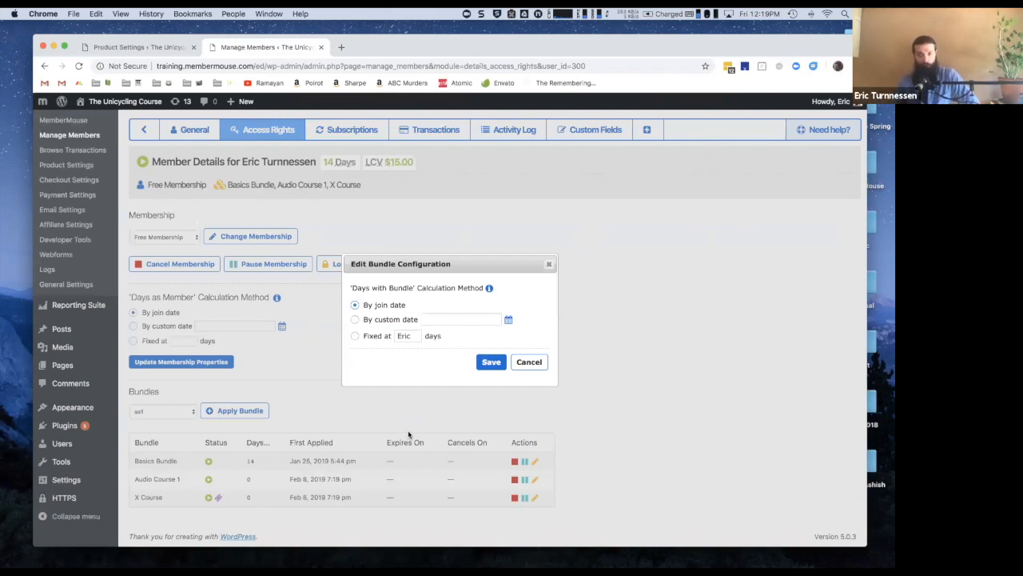
{"action": "left_click", "coordinate": [415, 336]}
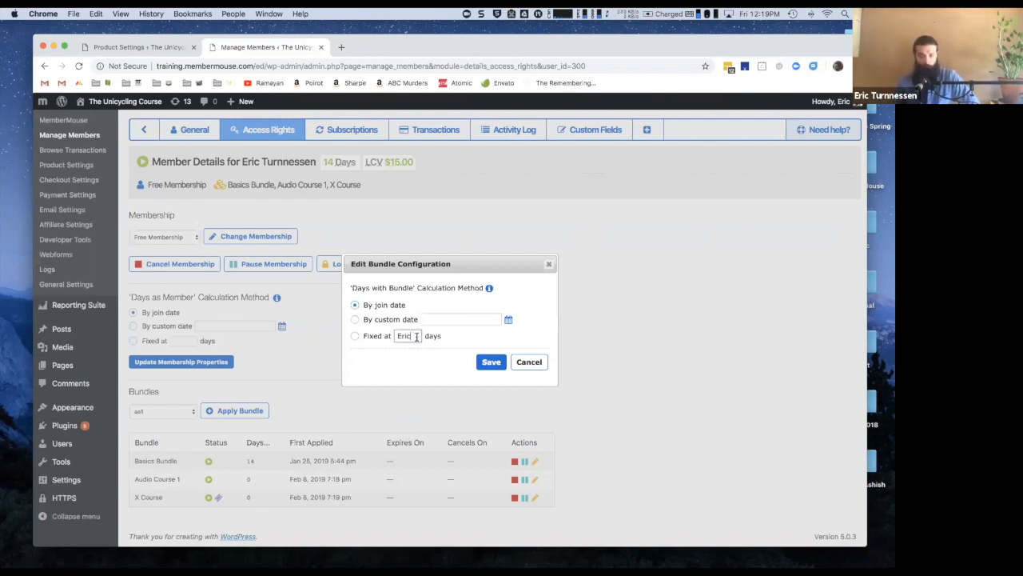
{"action": "left_click_drag", "start_coordinate": [415, 336], "coordinate": [393, 337]}
{"action": "left_click", "coordinate": [420, 336]}
{"action": "double_click", "coordinate": [417, 336]}
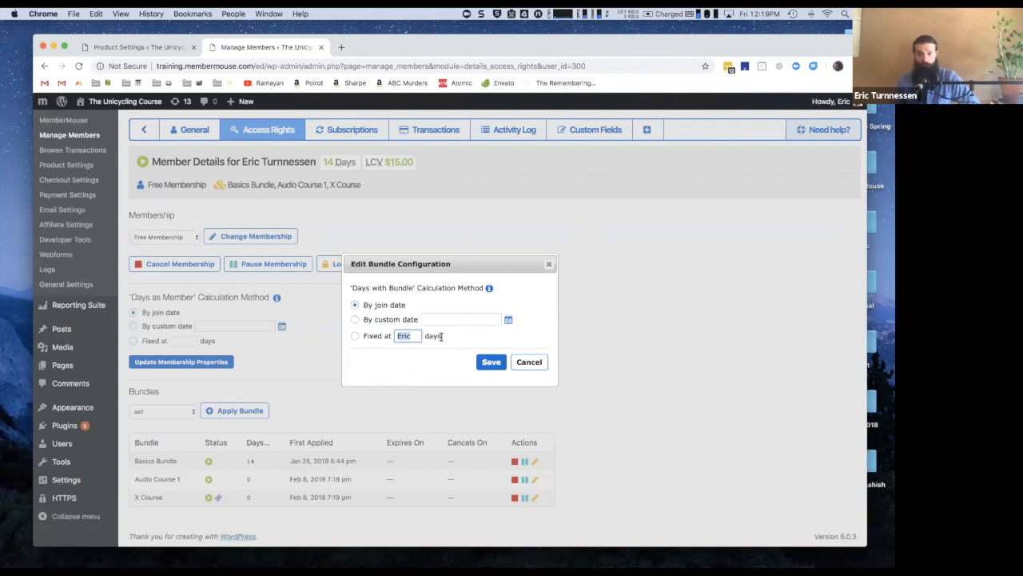
{"action": "left_click", "coordinate": [530, 362]}
- Edit the member's Basics Bundle Monthly subscription, try 02/08/2019 as its next rebill date, and cancel without saving
{"action": "left_click", "coordinate": [340, 132]}
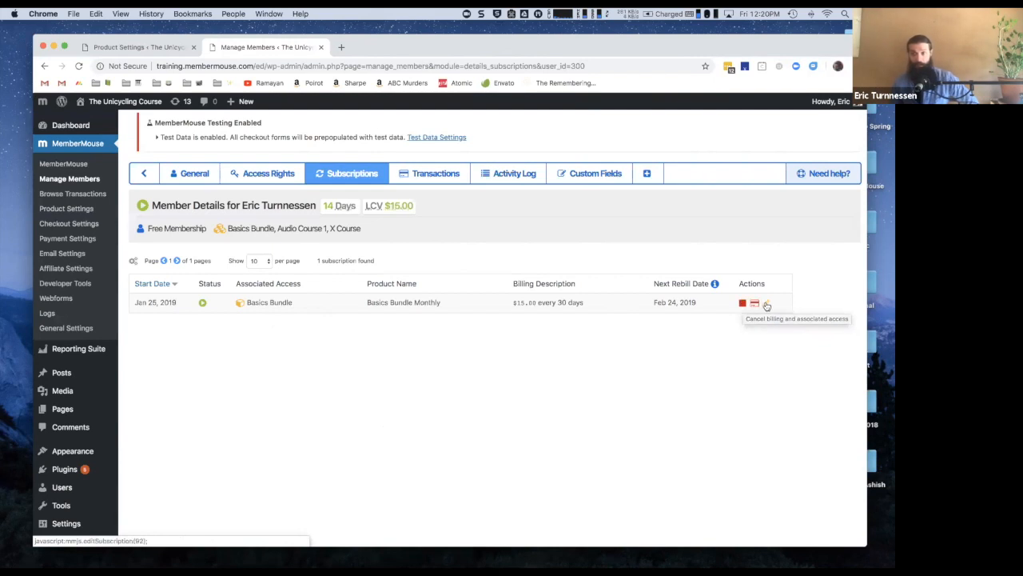
{"action": "left_click", "coordinate": [742, 304]}
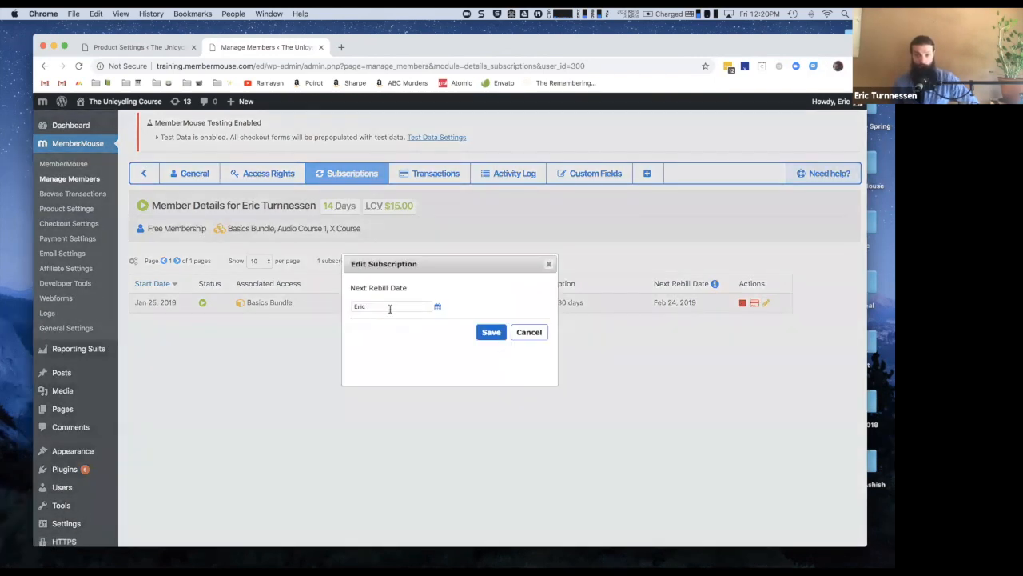
{"action": "left_click", "coordinate": [393, 306]}
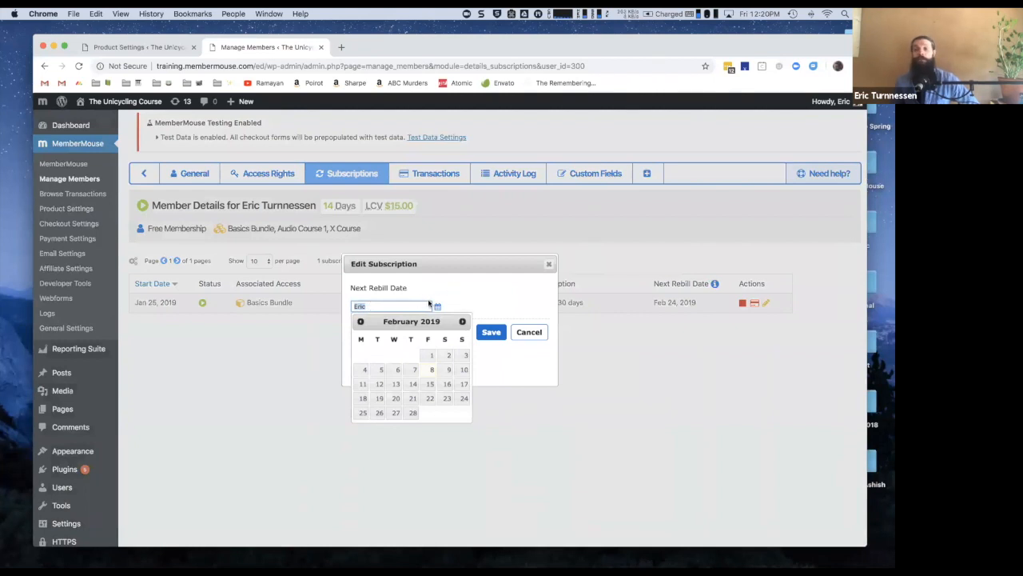
{"action": "left_click", "coordinate": [401, 287]}
{"action": "left_click", "coordinate": [373, 306]}
{"action": "left_click", "coordinate": [480, 301]}
{"action": "left_click", "coordinate": [382, 308]}
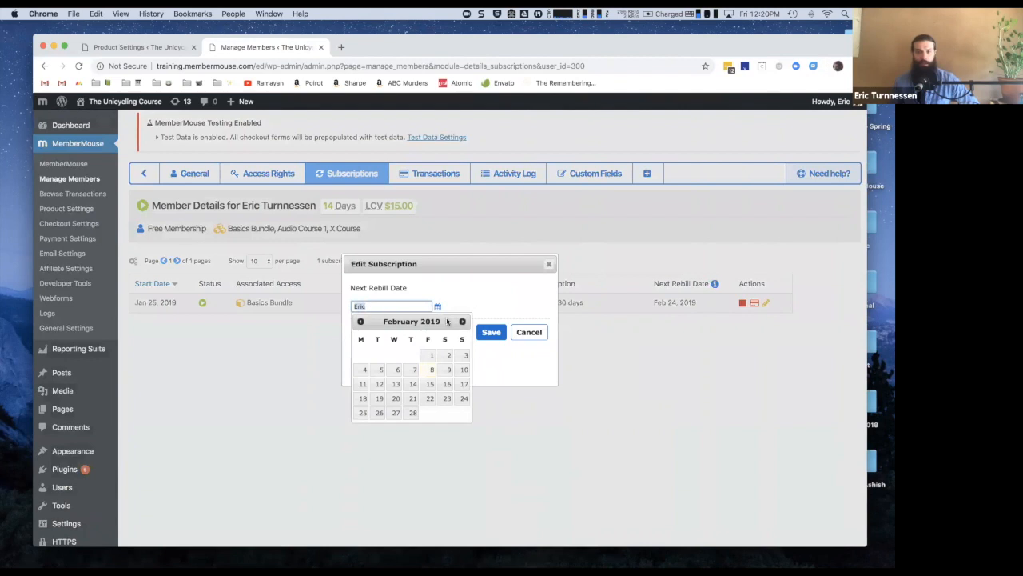
{"action": "left_click", "coordinate": [432, 369]}
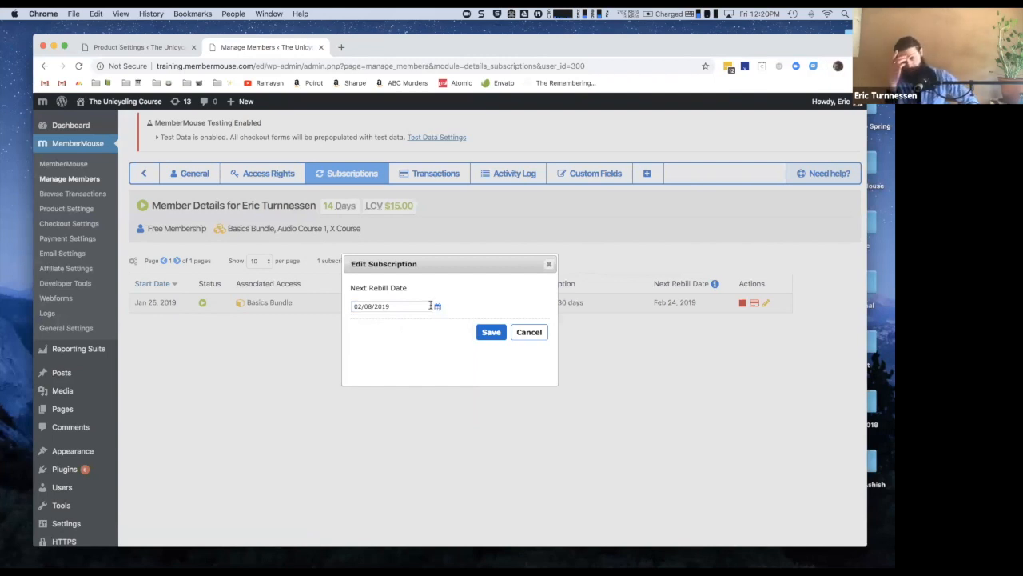
{"action": "left_click", "coordinate": [528, 333]}
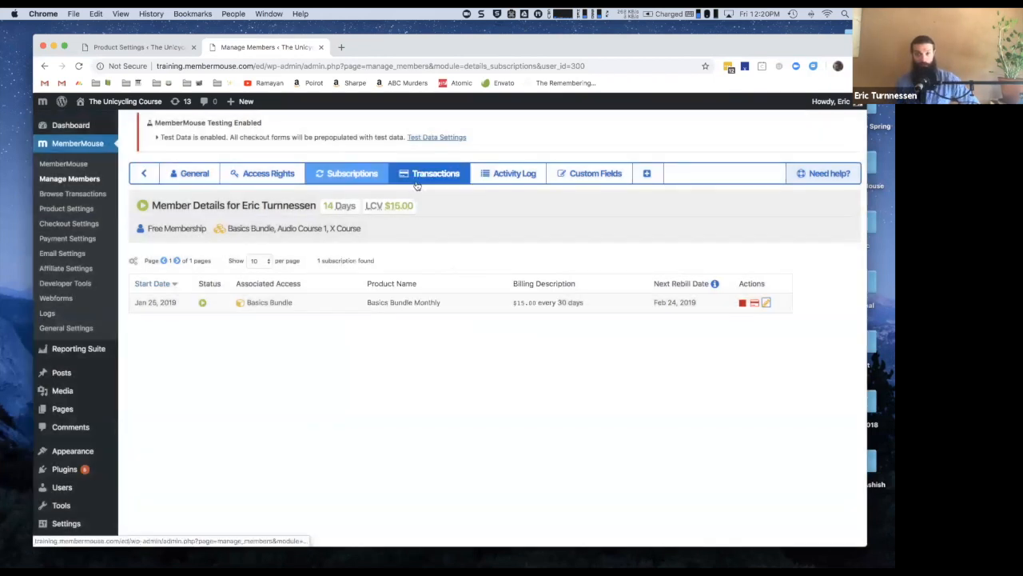
- Review the member's Basics Bundle Monthly transaction and its payment type, and issue a refund for it
{"action": "left_click", "coordinate": [453, 184]}
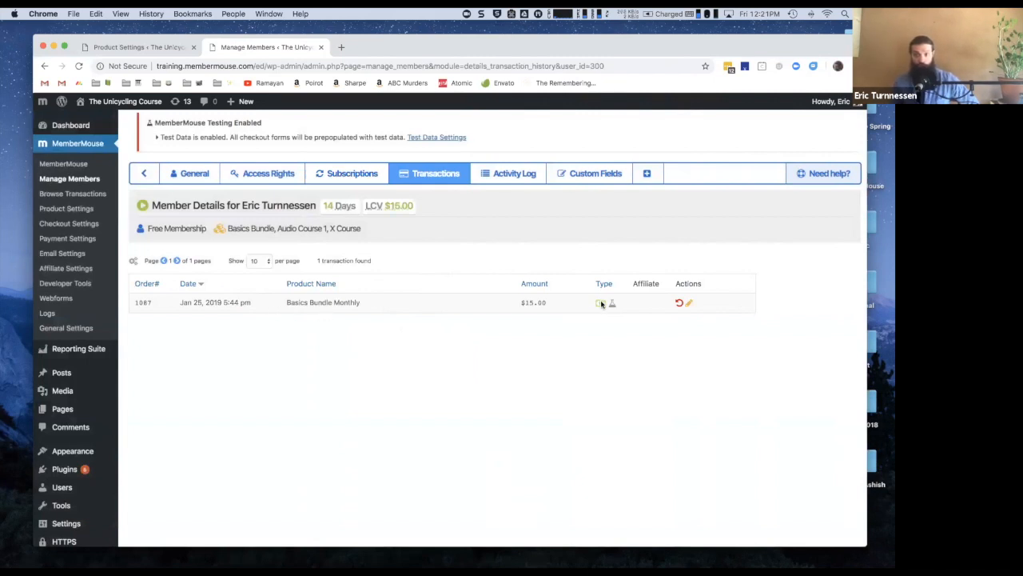
{"action": "mouse_move", "coordinate": [601, 304]}
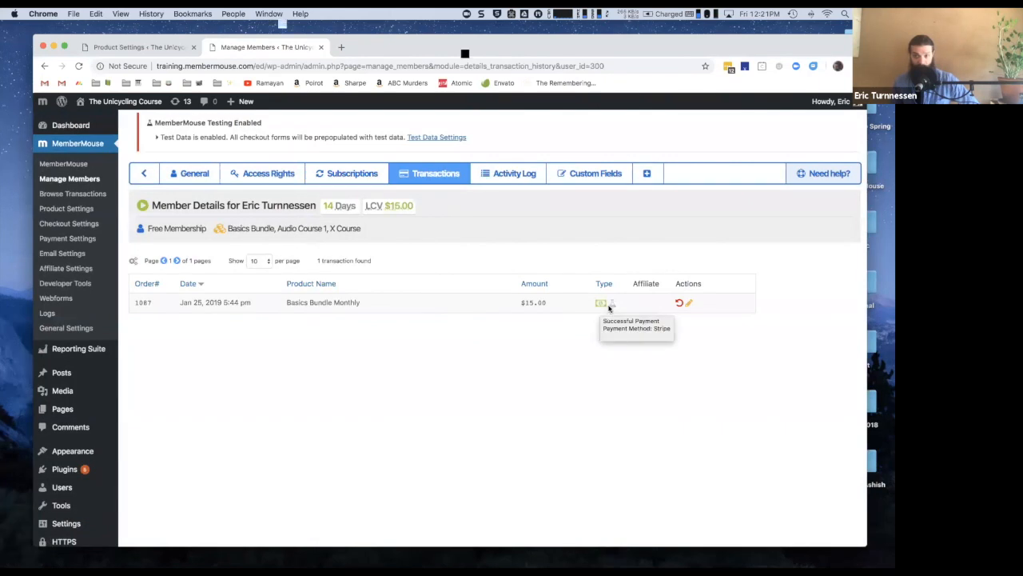
{"action": "left_click", "coordinate": [680, 306]}
{"action": "left_click", "coordinate": [533, 132]}
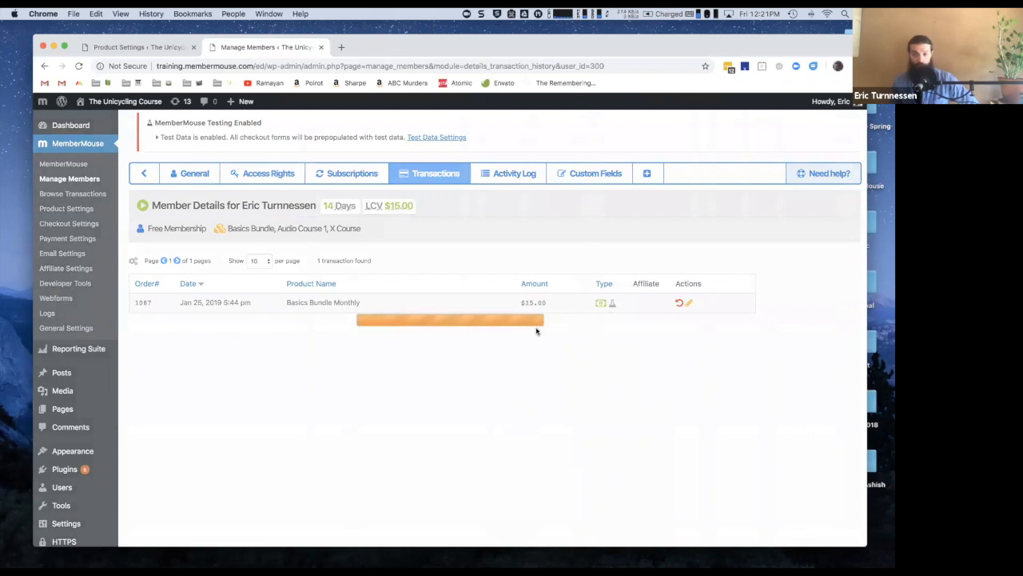
{"action": "left_click", "coordinate": [544, 128]}
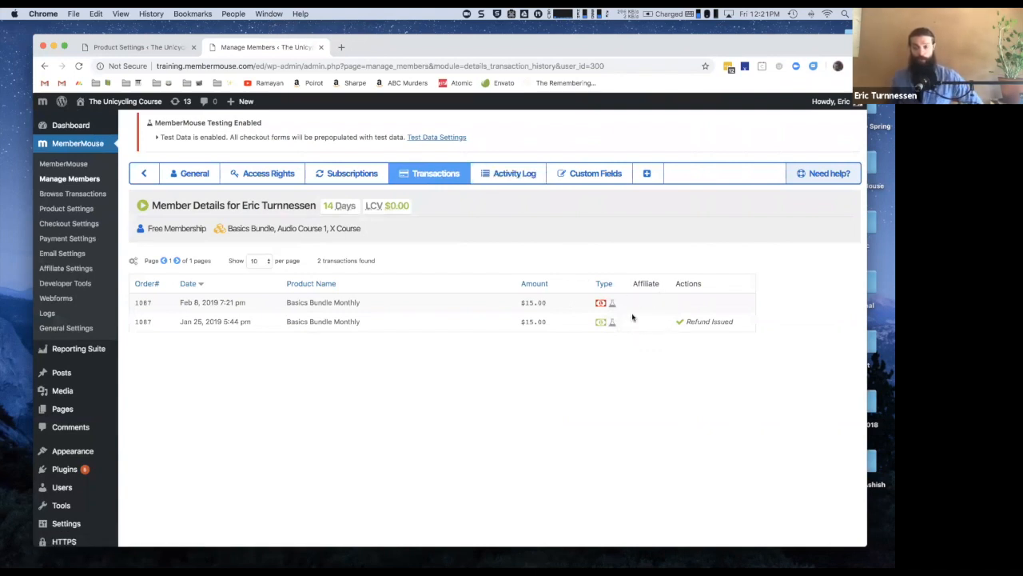
- Filter the member's activity log to show only Billing events
{"action": "left_click", "coordinate": [501, 180]}
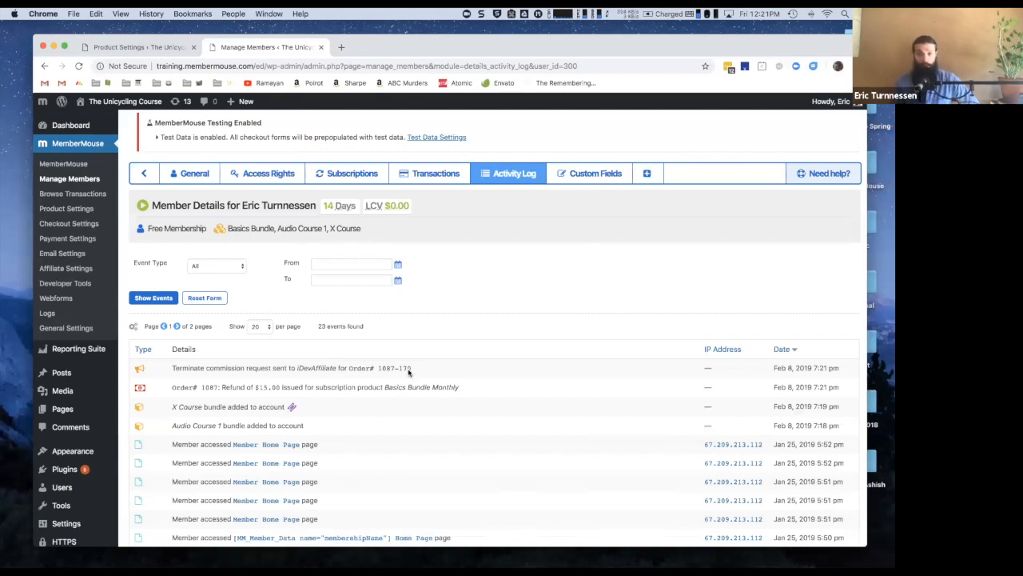
{"action": "left_click", "coordinate": [219, 266]}
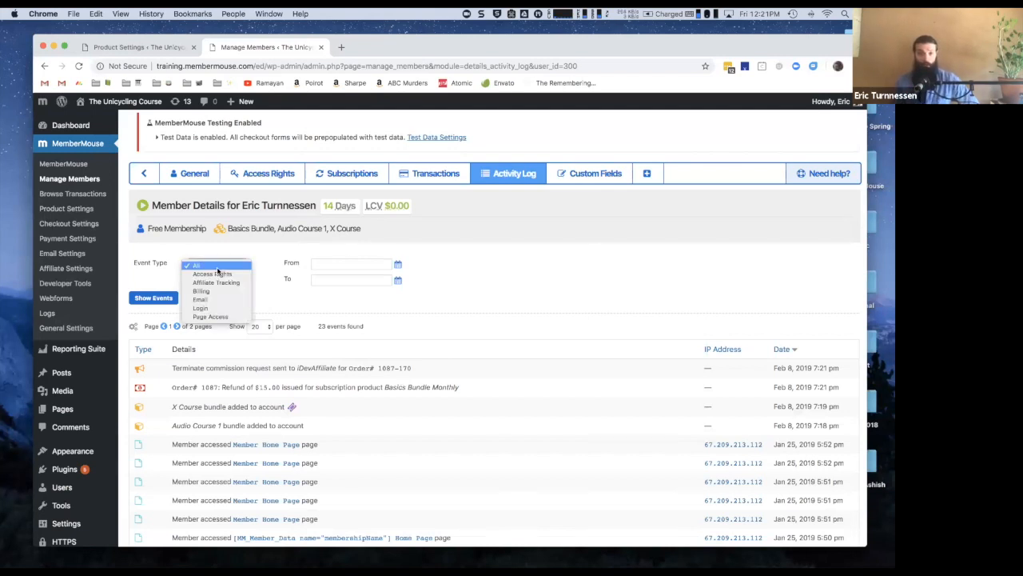
{"action": "left_click", "coordinate": [221, 292]}
{"action": "left_click", "coordinate": [152, 297]}
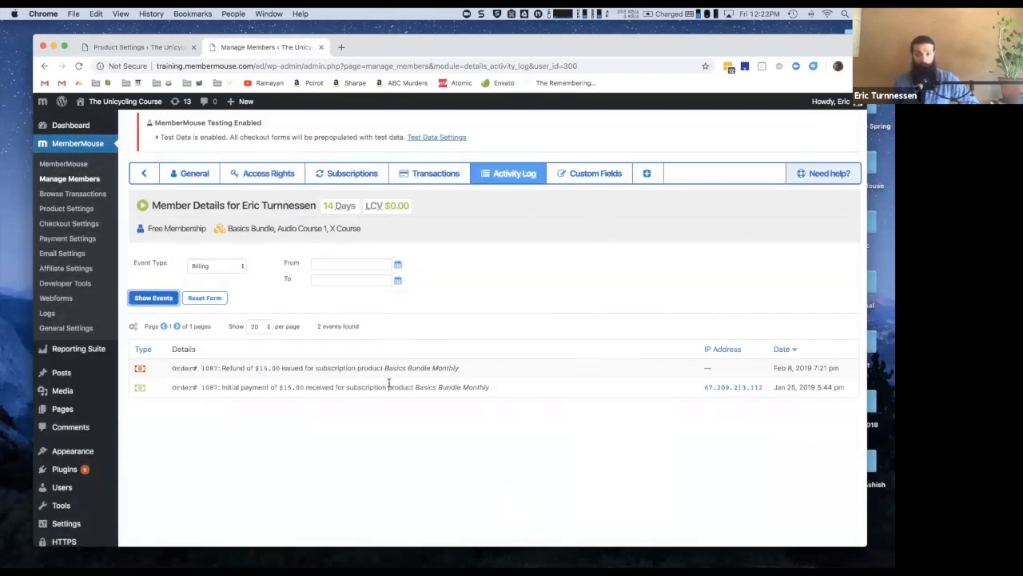
- Browse all members' transactions and examine the transaction types, dates and products in the list
{"action": "left_click", "coordinate": [88, 181]}
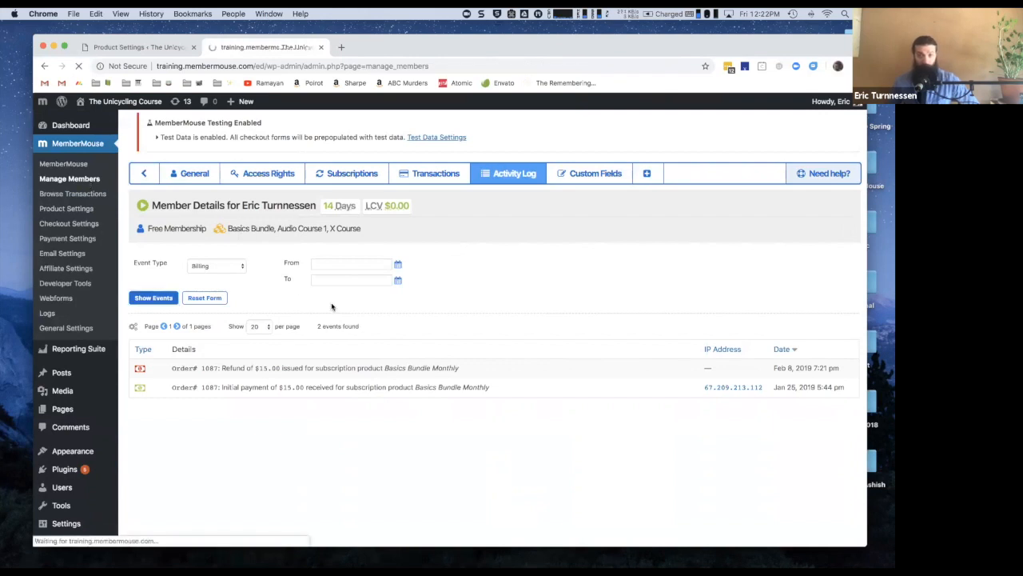
{"action": "left_click", "coordinate": [60, 193]}
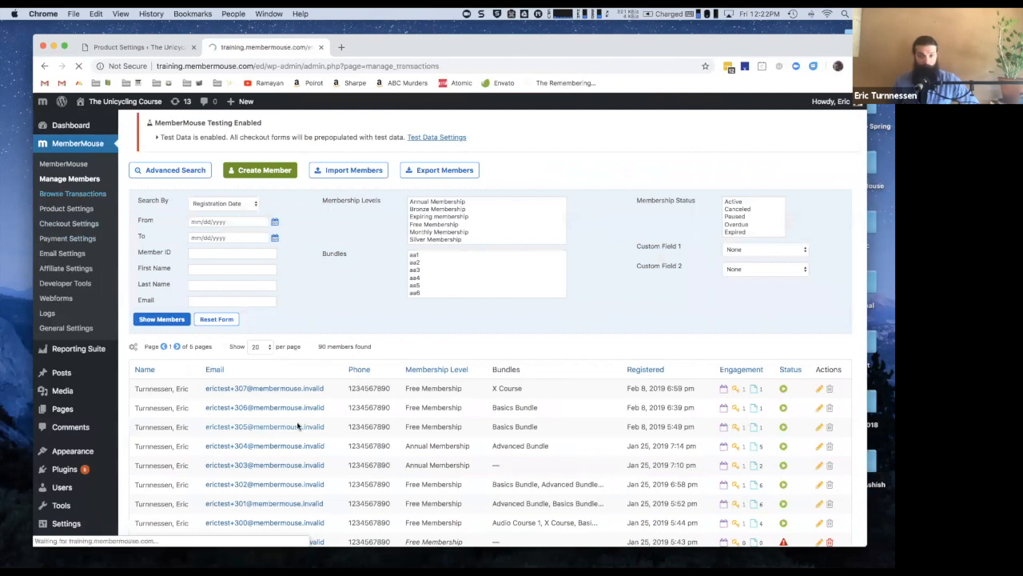
{"action": "scroll", "coordinate": [157, 430], "scroll_direction": "down", "scroll_amount": 5}
{"action": "scroll", "coordinate": [156, 430], "scroll_direction": "down", "scroll_amount": 2}
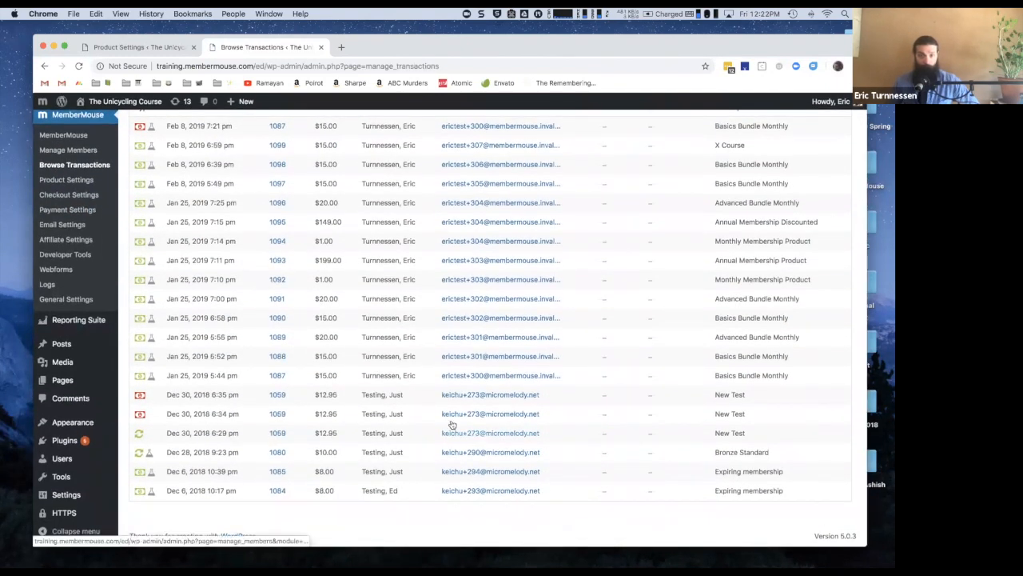
{"action": "scroll", "coordinate": [450, 422], "scroll_direction": "up", "scroll_amount": 7}
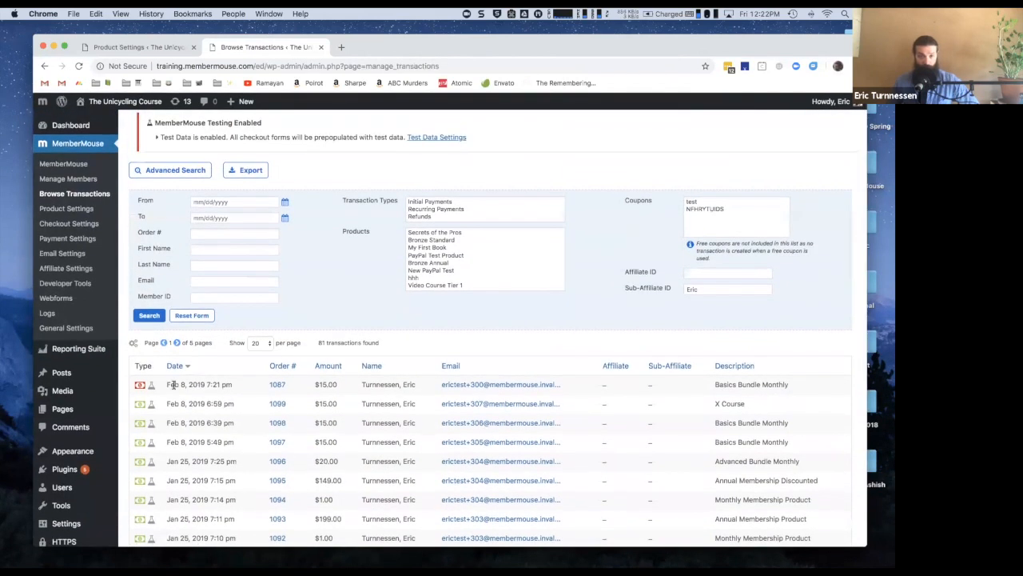
{"action": "scroll", "coordinate": [160, 387], "scroll_direction": "down", "scroll_amount": 7}
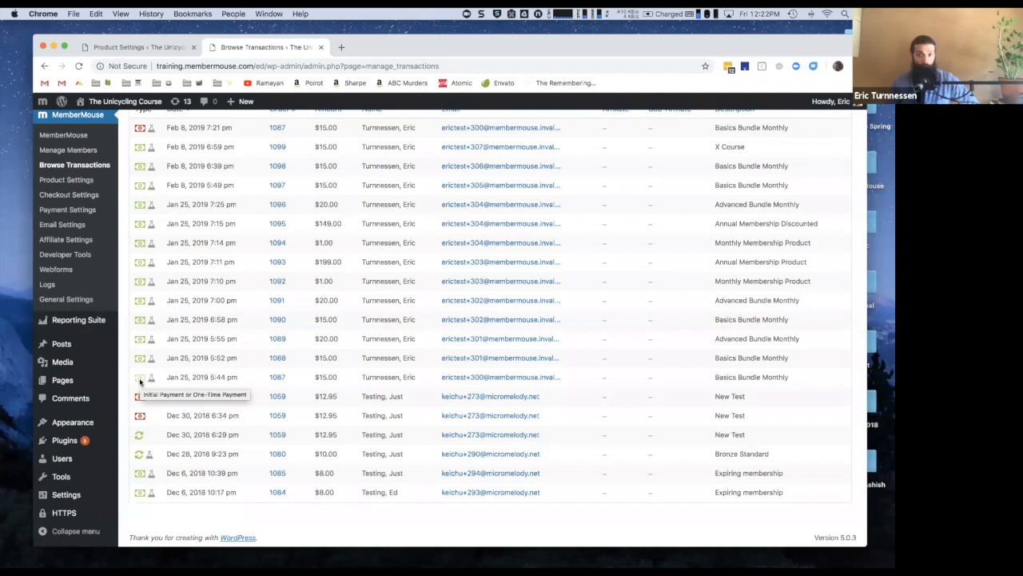
- Open the member behind the Dec 30, 2018 6:29 pm New Test rebill and review their transaction history
{"action": "left_click", "coordinate": [463, 439]}
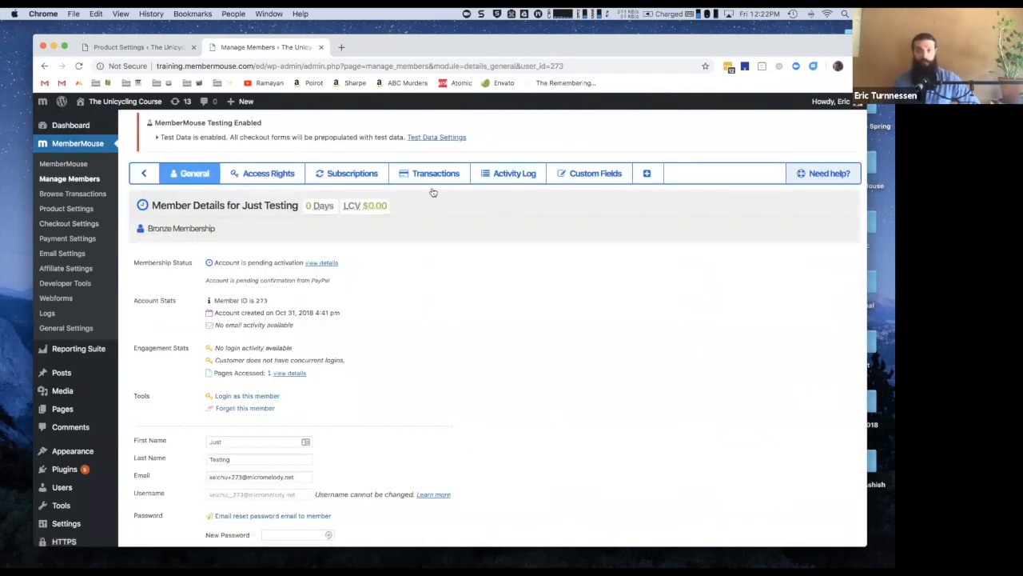
{"action": "left_click", "coordinate": [437, 176]}
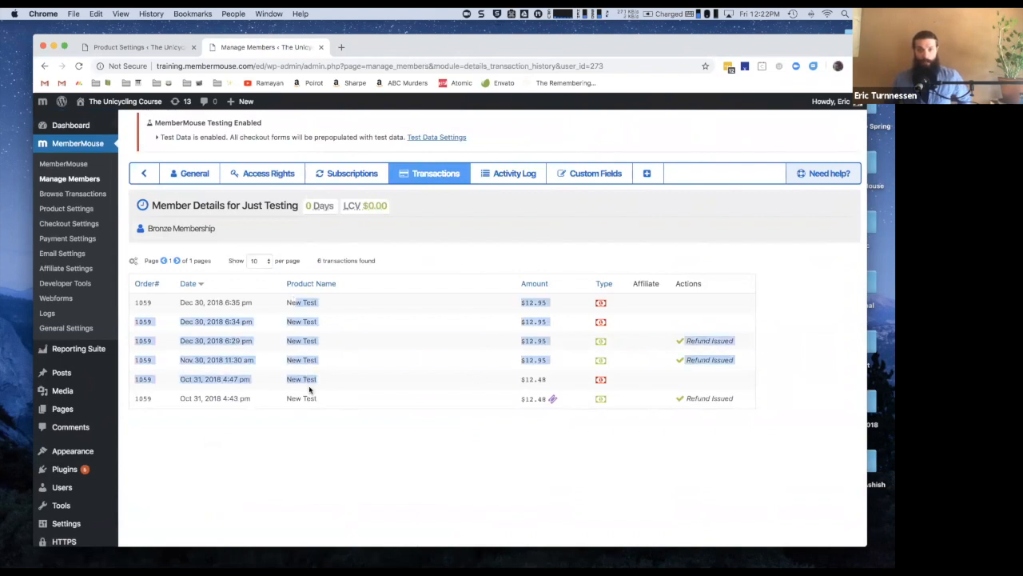
{"action": "scroll", "coordinate": [553, 419], "scroll_direction": "down", "scroll_amount": 1}
{"action": "scroll", "coordinate": [553, 419], "scroll_direction": "down", "scroll_amount": 1}
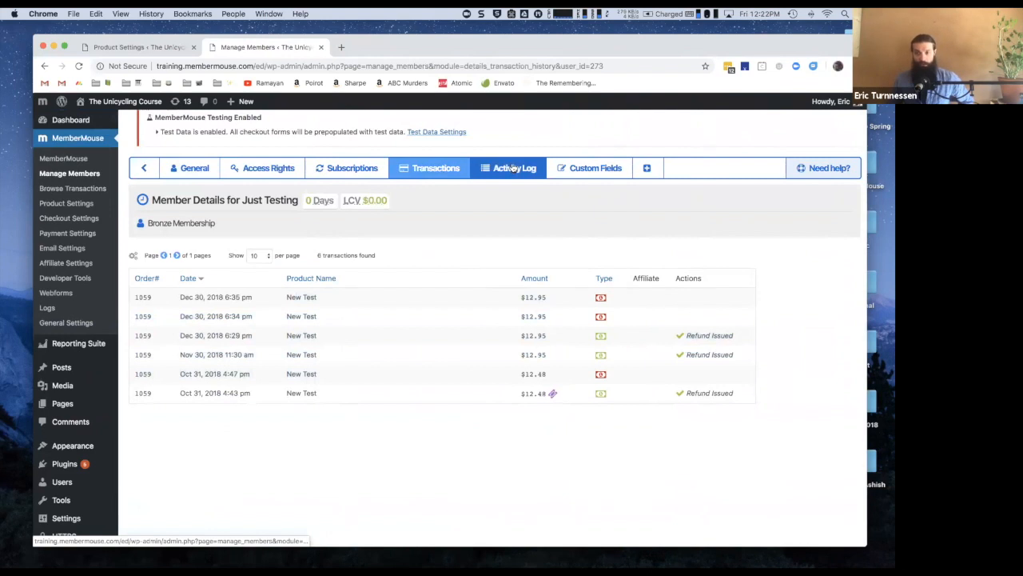
- Show only Billing events in the Bronze Membership member's activity log
{"action": "left_click", "coordinate": [512, 166]}
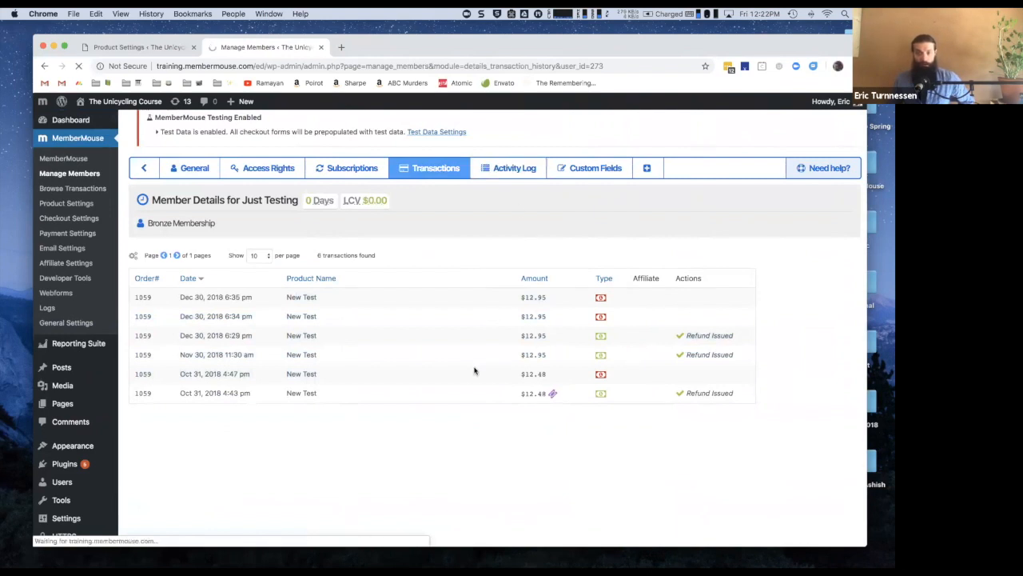
{"action": "left_click", "coordinate": [211, 264]}
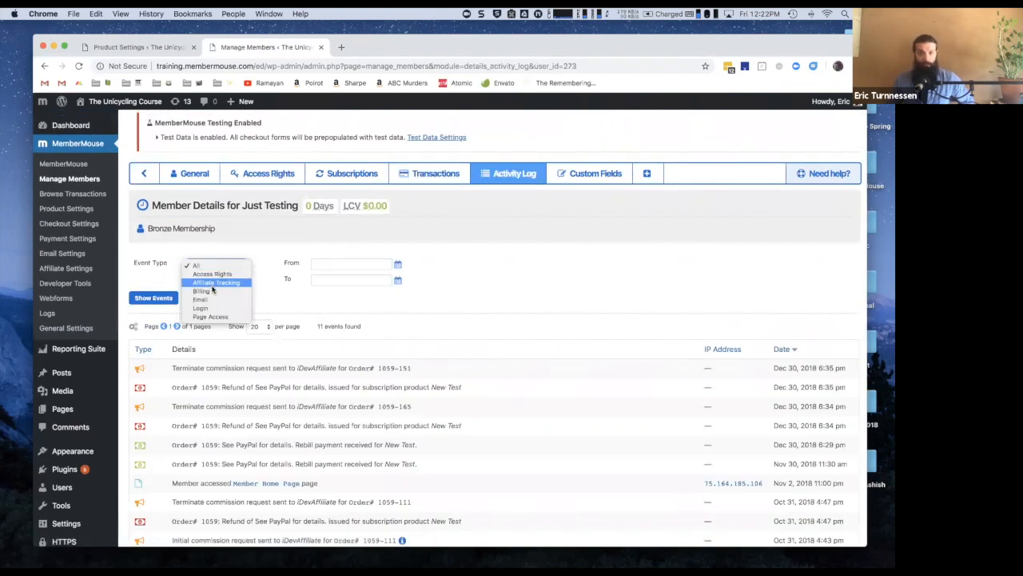
{"action": "left_click", "coordinate": [209, 291]}
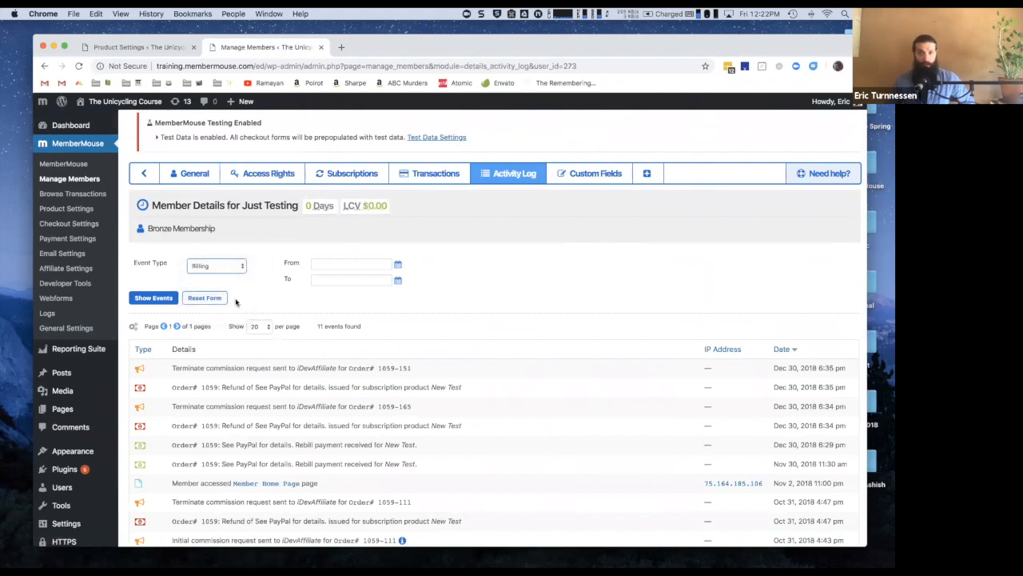
{"action": "left_click", "coordinate": [151, 297]}
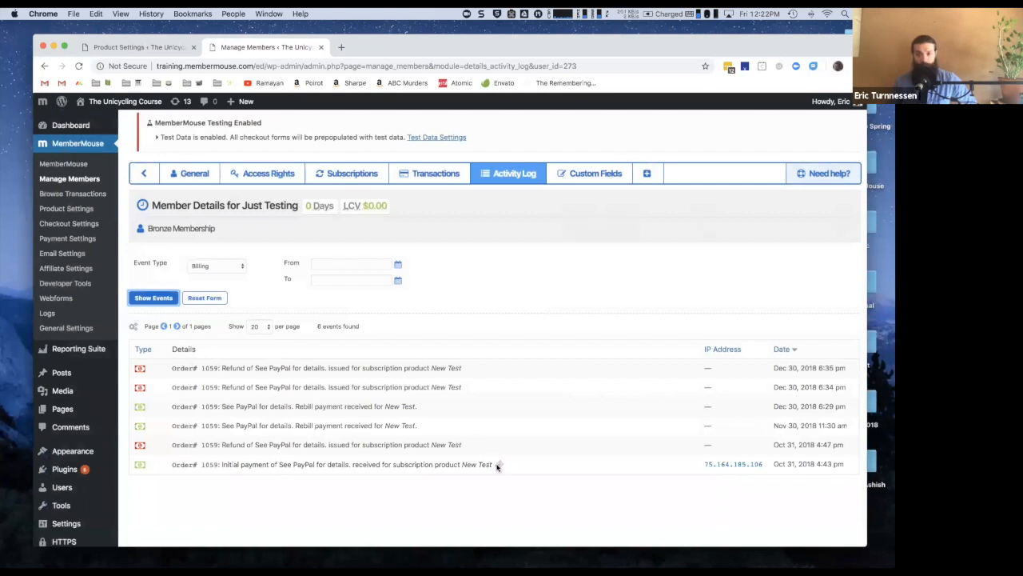
- Switch the Bronze Membership member's activity log filter to Access Rights events
{"action": "left_click", "coordinate": [212, 271]}
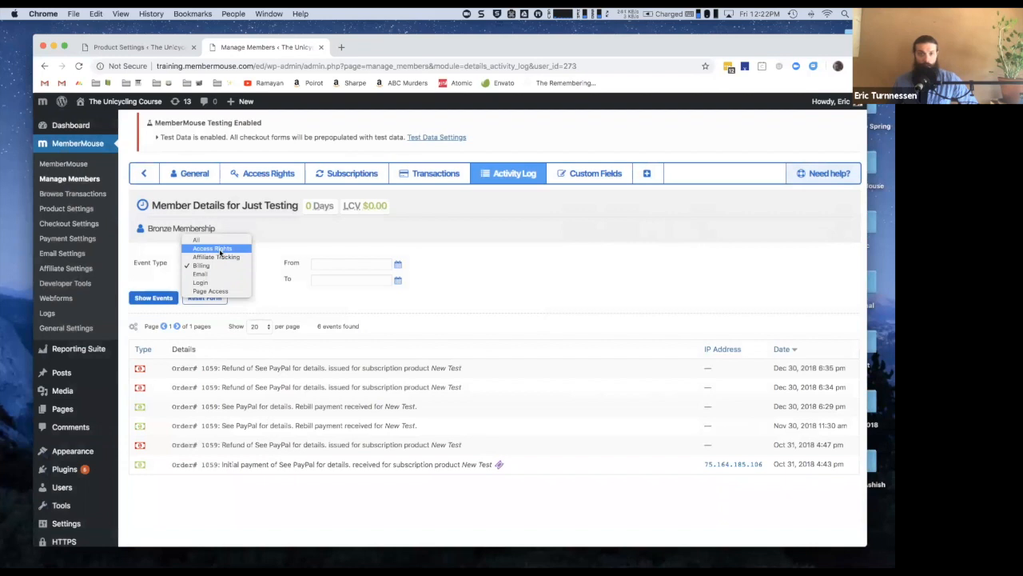
{"action": "left_click", "coordinate": [220, 252]}
{"action": "left_click", "coordinate": [153, 299]}
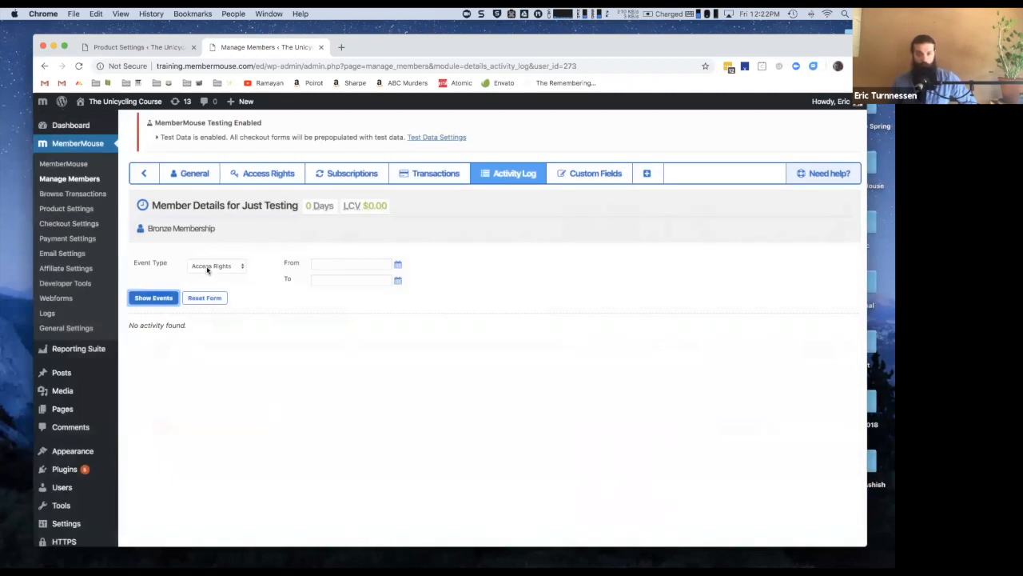
- Return to the member list and open the activity log of the Annual Membership member with the Advanced Bundle
{"action": "left_click", "coordinate": [149, 182]}
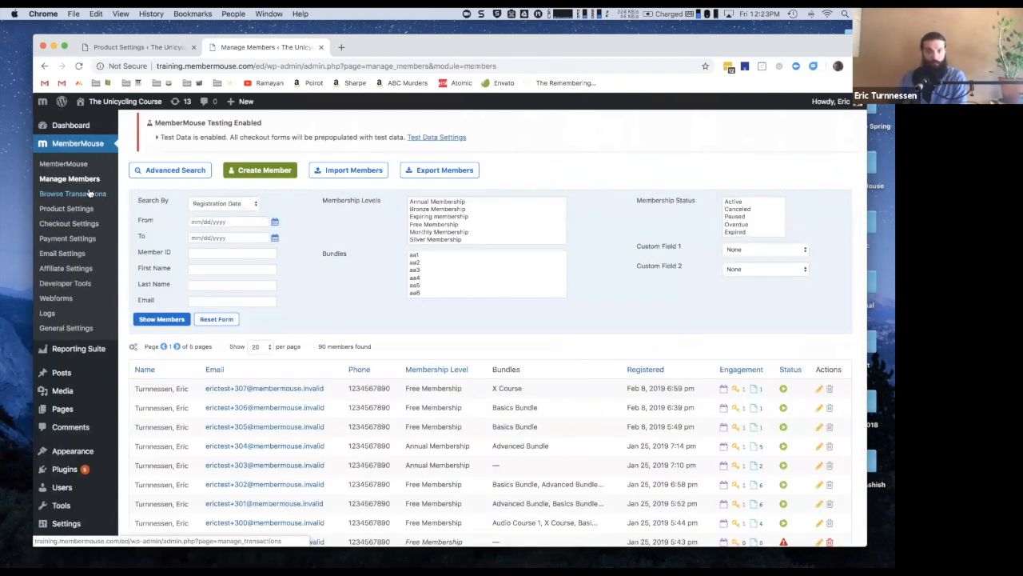
{"action": "left_click", "coordinate": [306, 431]}
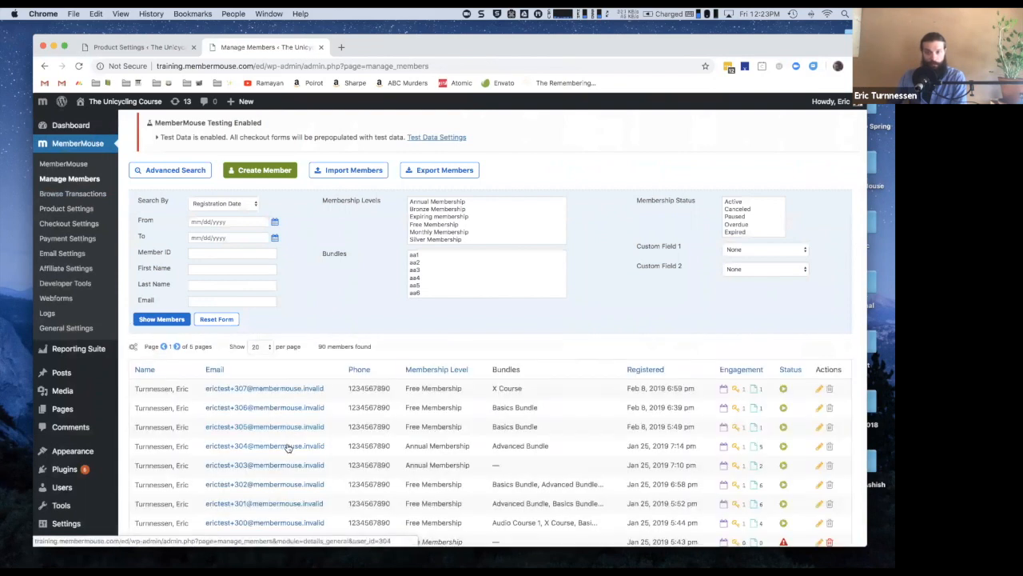
{"action": "left_click", "coordinate": [290, 447]}
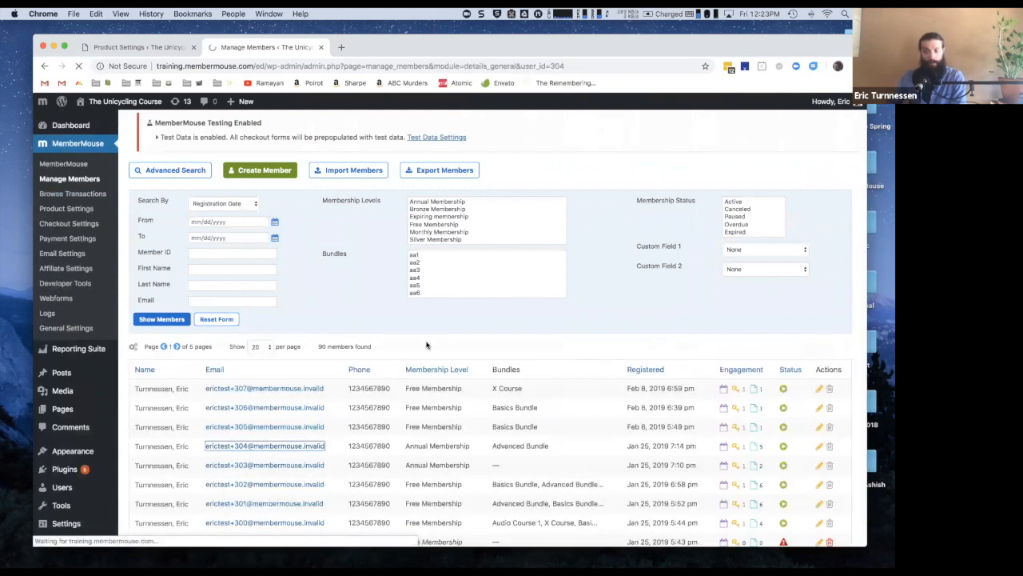
{"action": "left_click", "coordinate": [499, 173]}
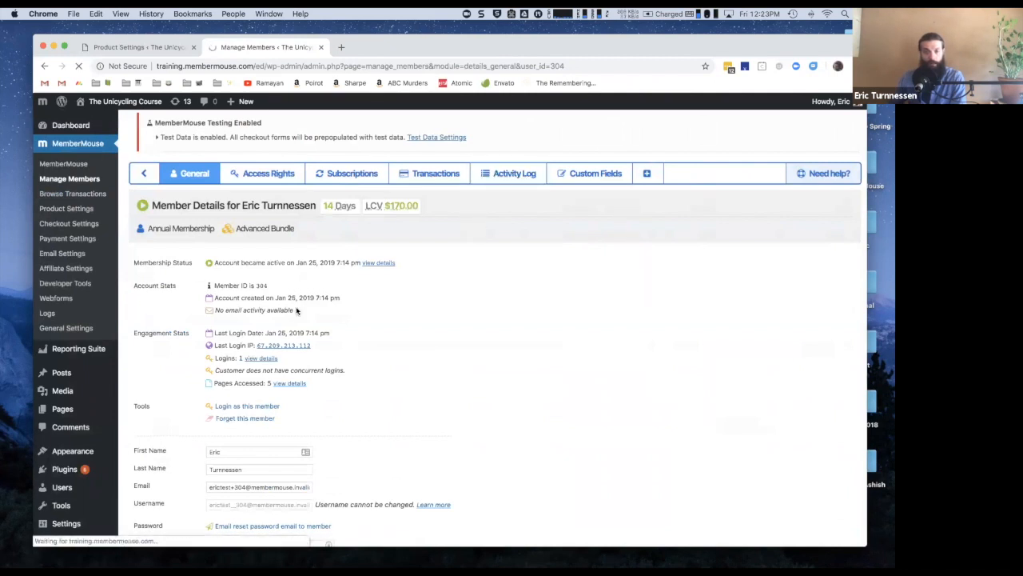
- Filter the Annual Membership member's activity log by Access Rights and examine when the Advanced Bundle was added
{"action": "left_click", "coordinate": [204, 266]}
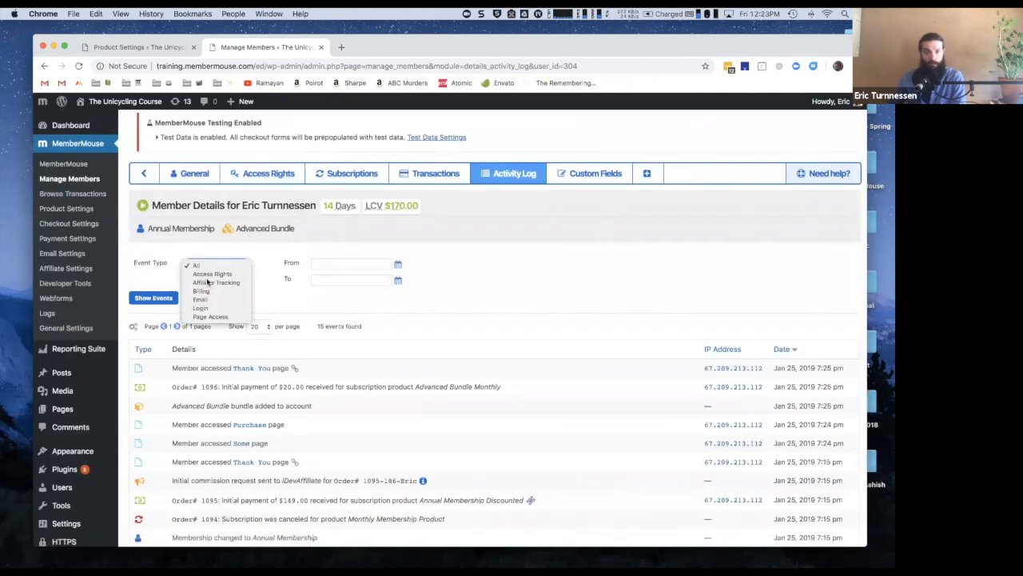
{"action": "left_click", "coordinate": [212, 275]}
{"action": "left_click", "coordinate": [153, 297]}
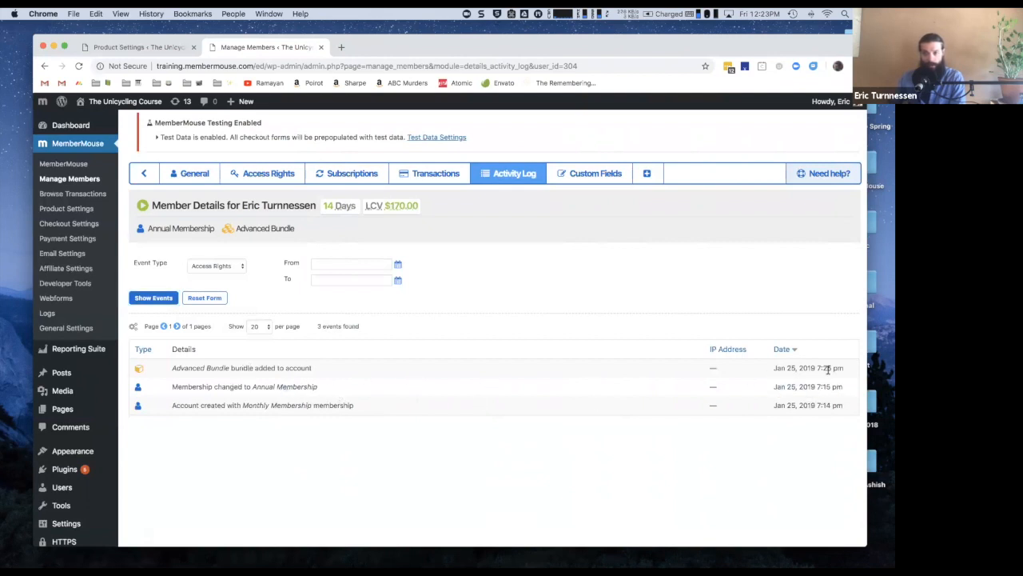
{"action": "left_click_drag", "start_coordinate": [831, 368], "coordinate": [818, 367]}
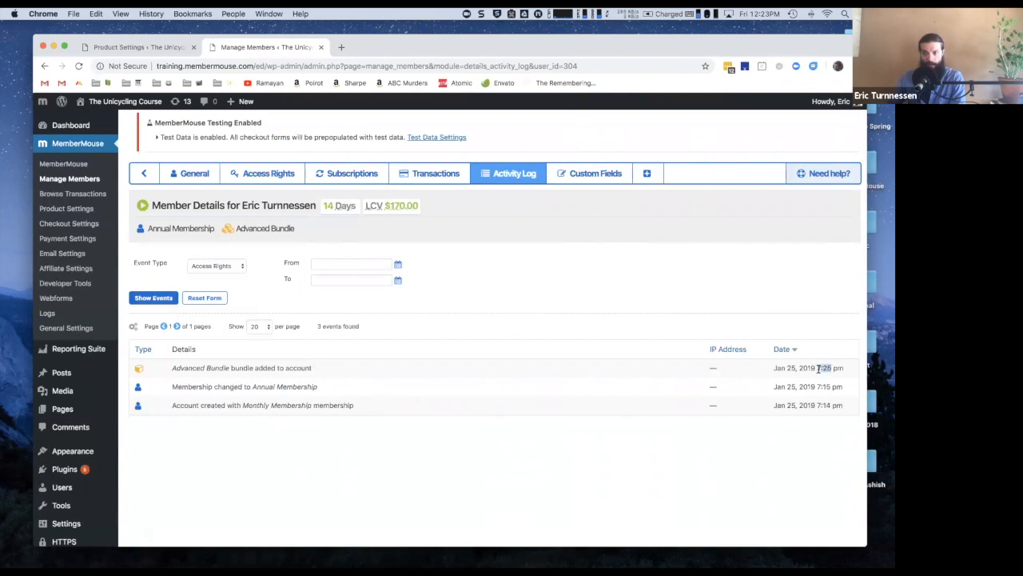
{"action": "left_click", "coordinate": [240, 369]}
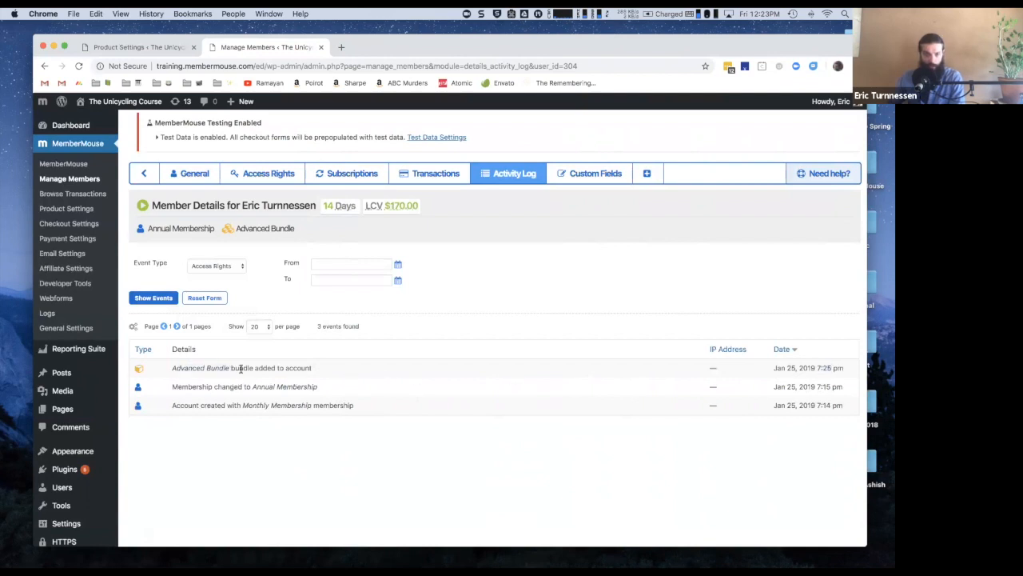
- Filter the Annual Membership member's activity log by Affiliate Tracking events
{"action": "left_click", "coordinate": [220, 266]}
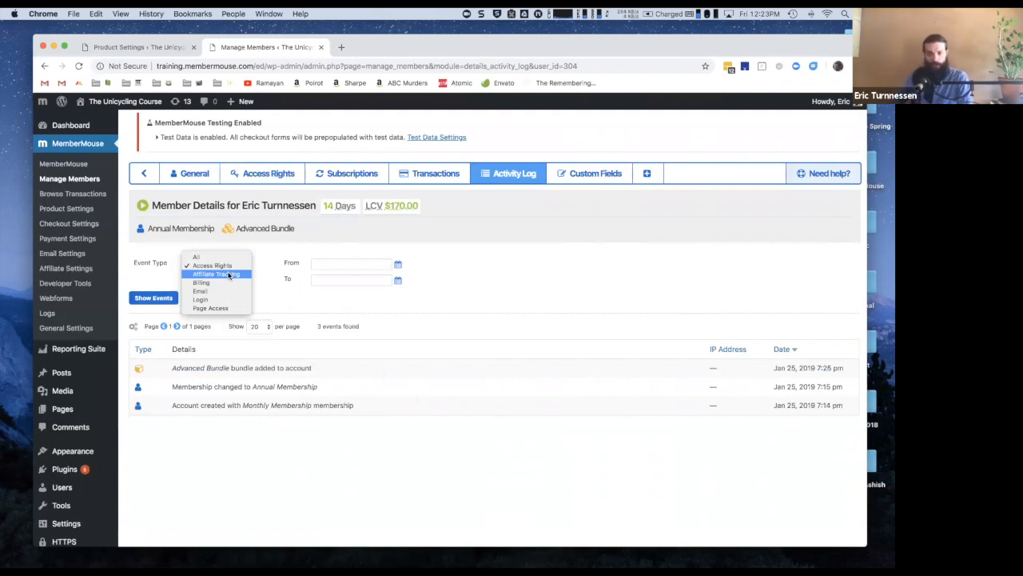
{"action": "left_click", "coordinate": [229, 274]}
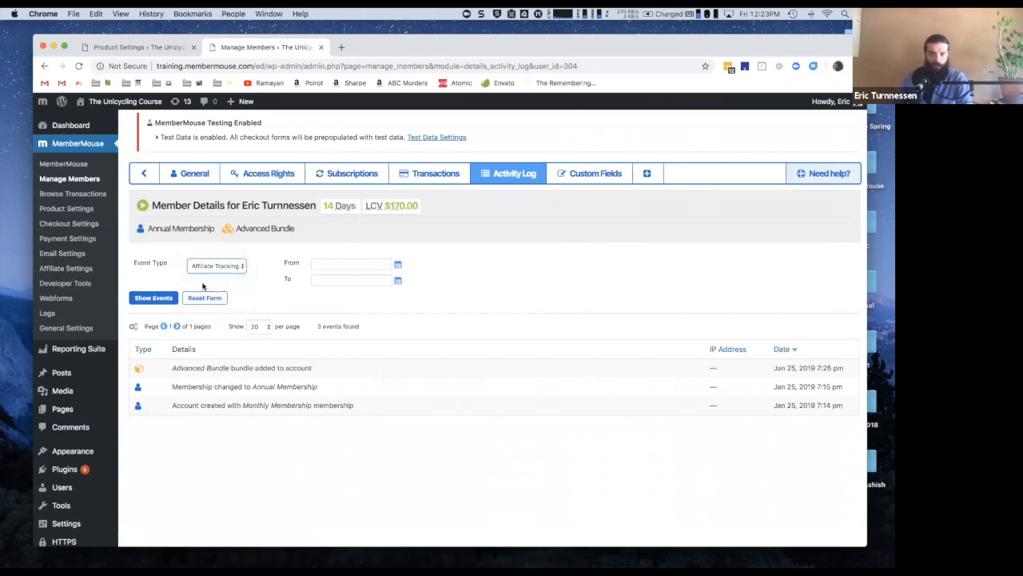
{"action": "left_click", "coordinate": [168, 298]}
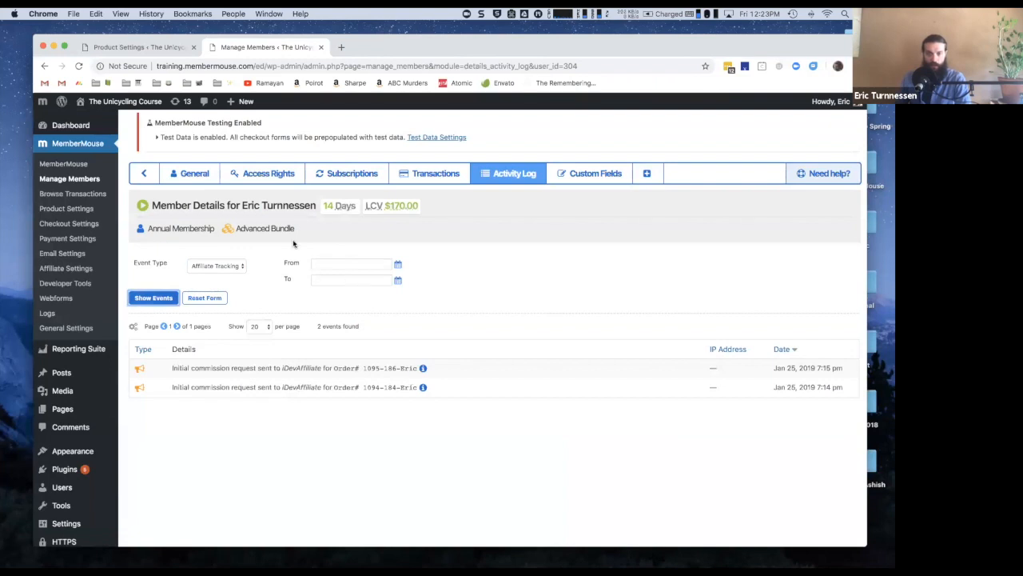
- View the member's custom fields and examine the choices for "How did you hear about us"
{"action": "left_click", "coordinate": [574, 171]}
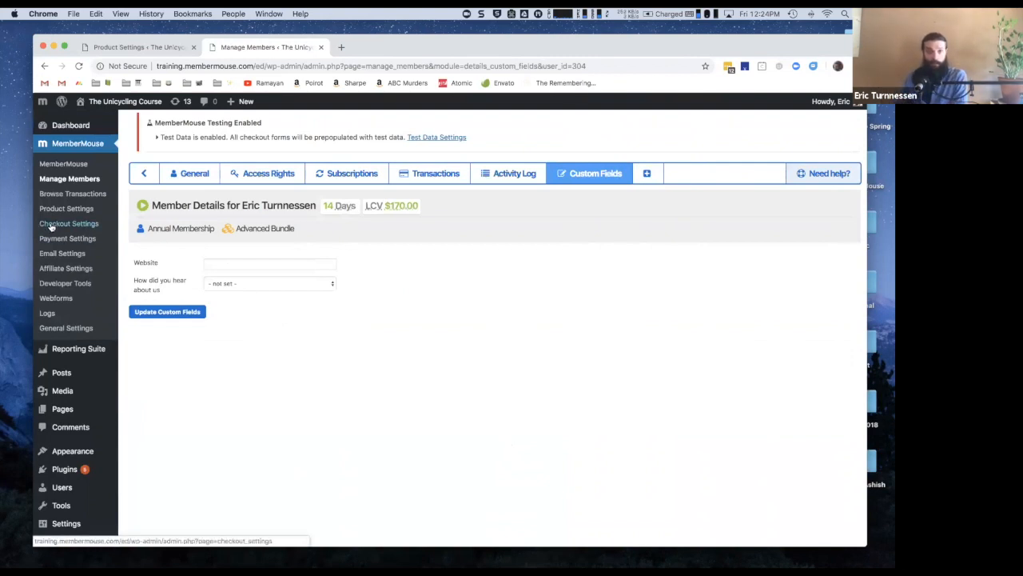
{"action": "left_click", "coordinate": [293, 262]}
{"action": "left_click", "coordinate": [294, 285]}
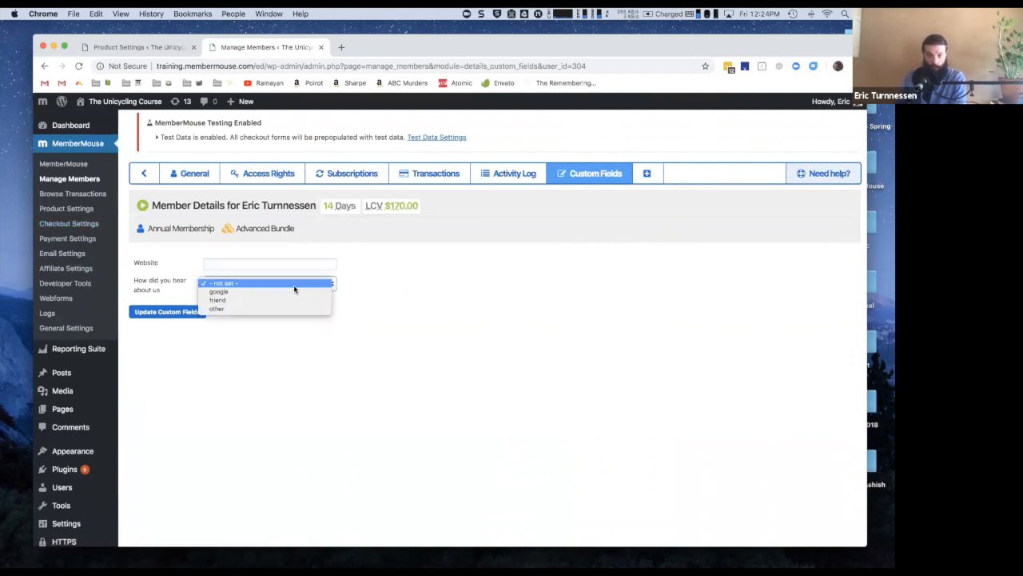
{"action": "left_click", "coordinate": [316, 280]}
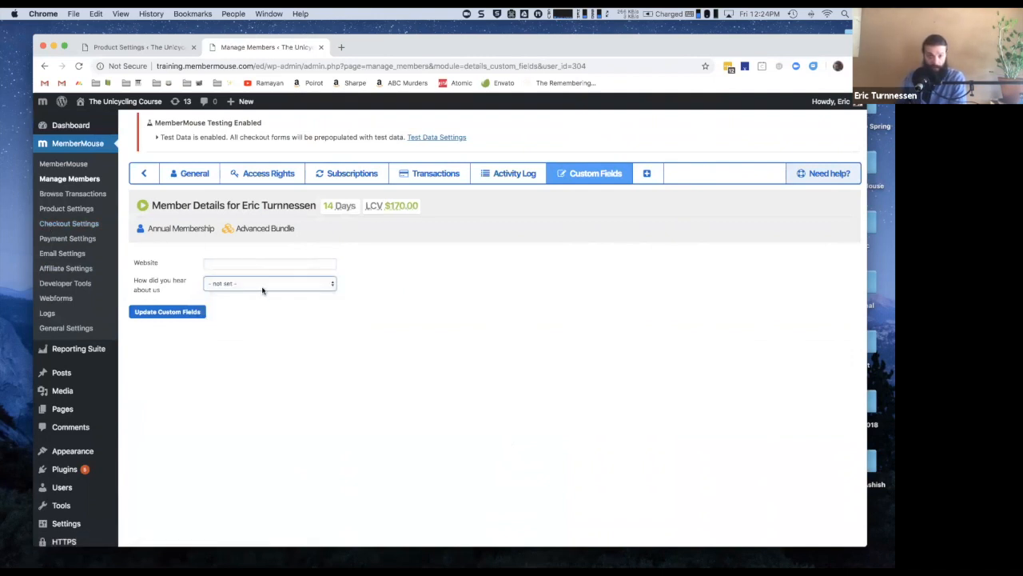
{"action": "left_click", "coordinate": [385, 276]}
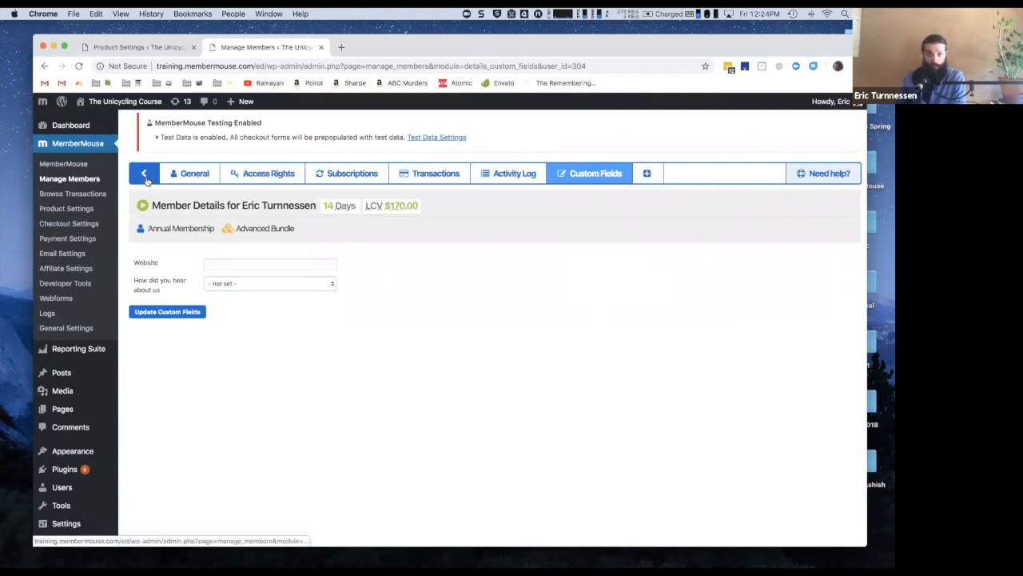
- View the user-defined pages management page and return to the member's details
{"action": "mouse_move", "coordinate": [645, 178]}
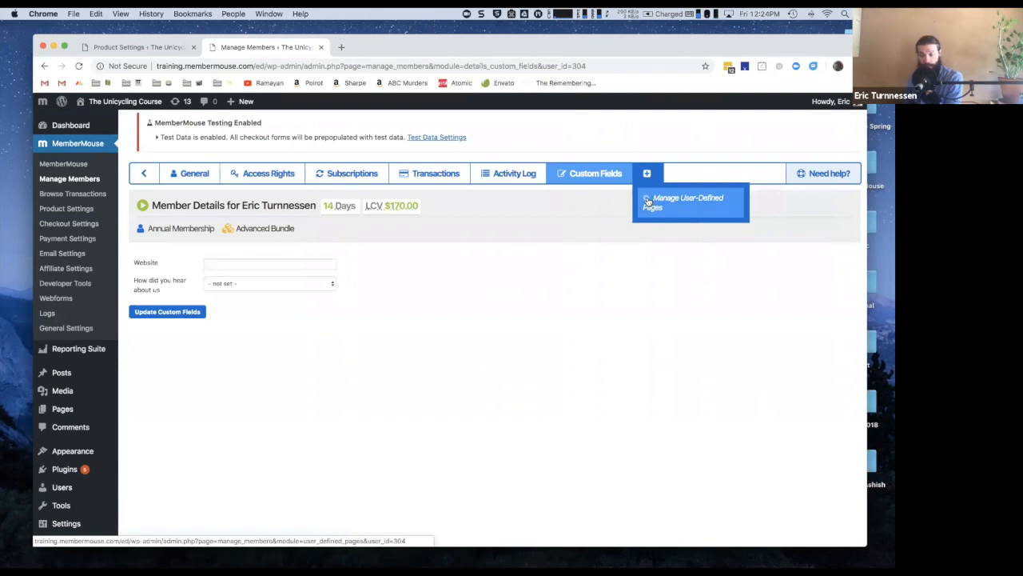
{"action": "left_click", "coordinate": [647, 201]}
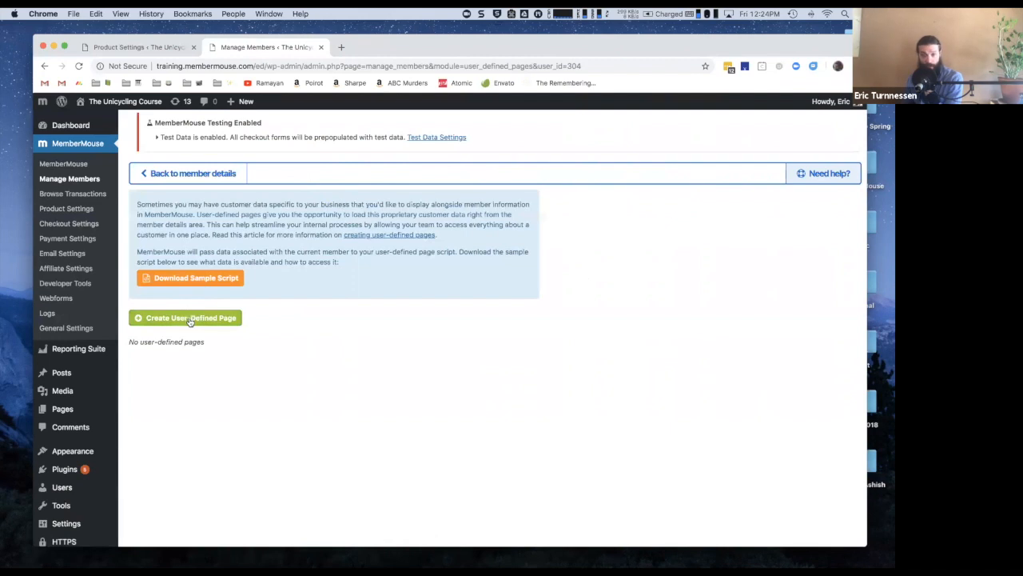
{"action": "left_click", "coordinate": [188, 172]}
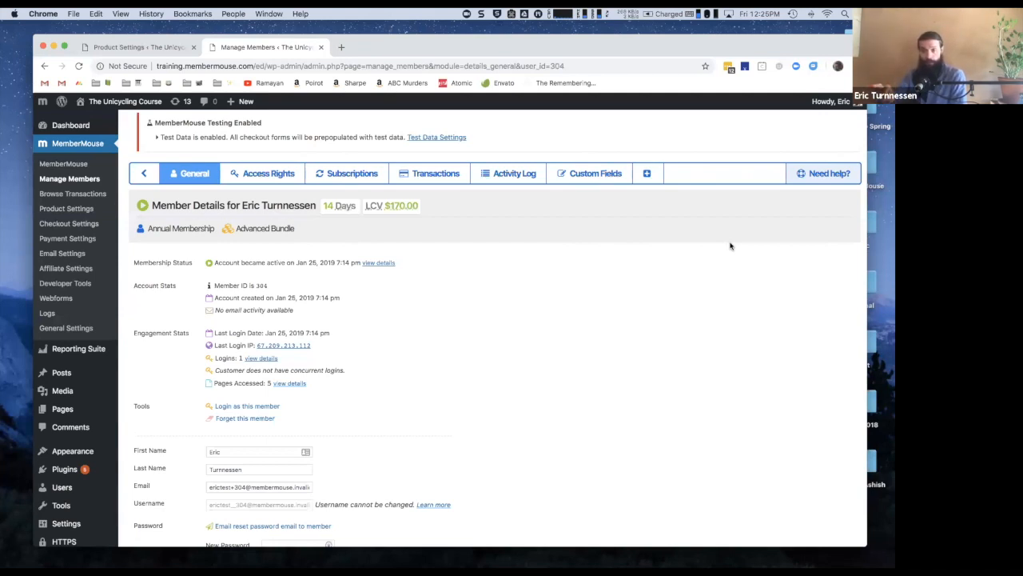
- View the Annual Membership member's transaction history and examine the transaction dates
{"action": "mouse_move", "coordinate": [659, 173]}
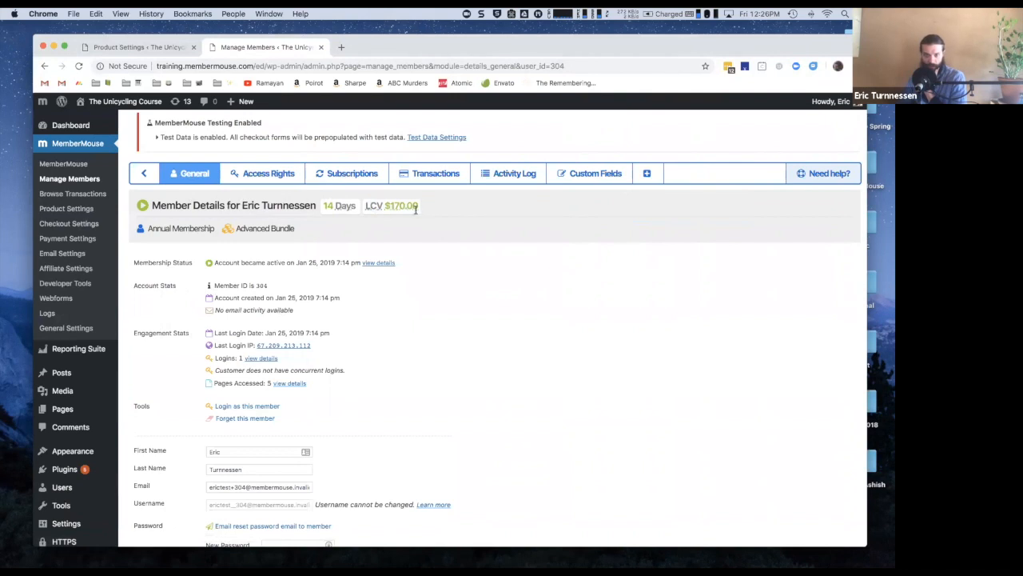
{"action": "left_click", "coordinate": [409, 183]}
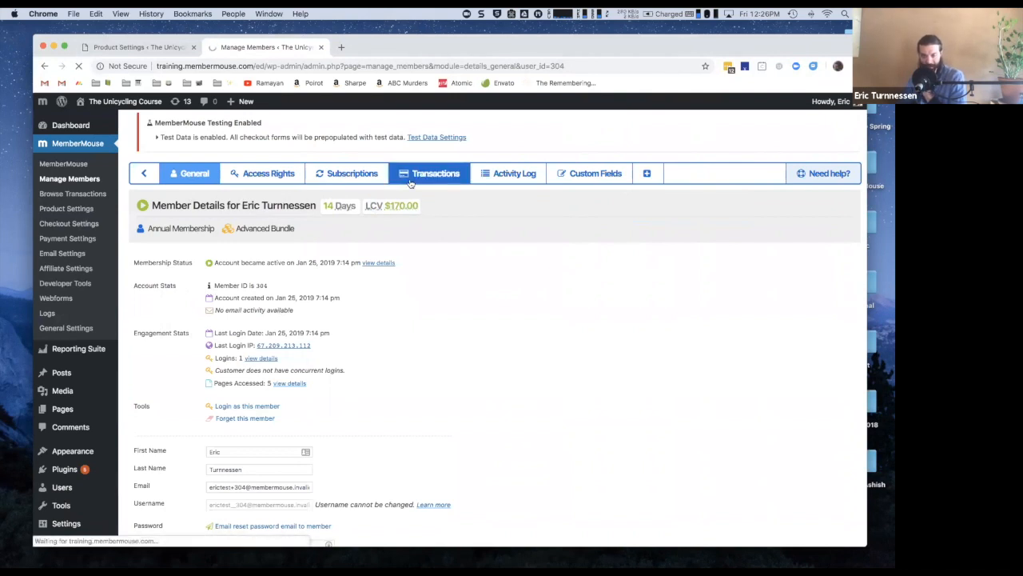
{"action": "left_click_drag", "start_coordinate": [212, 302], "coordinate": [222, 339]}
{"action": "left_click", "coordinate": [224, 340]}
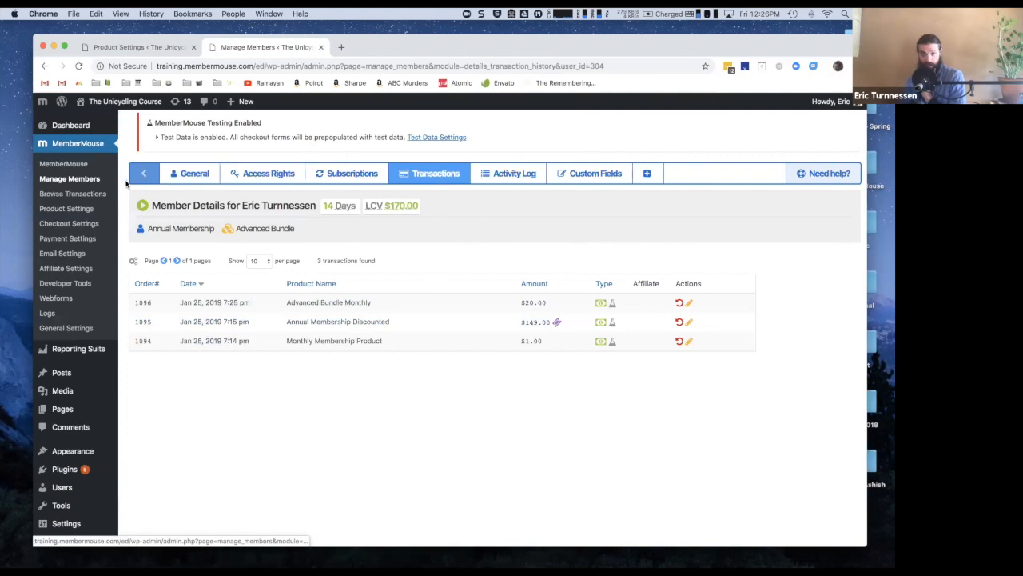
- Return to the member list and reopen the transaction history of the Annual Membership member with the Advanced Bundle
{"action": "left_click", "coordinate": [88, 180]}
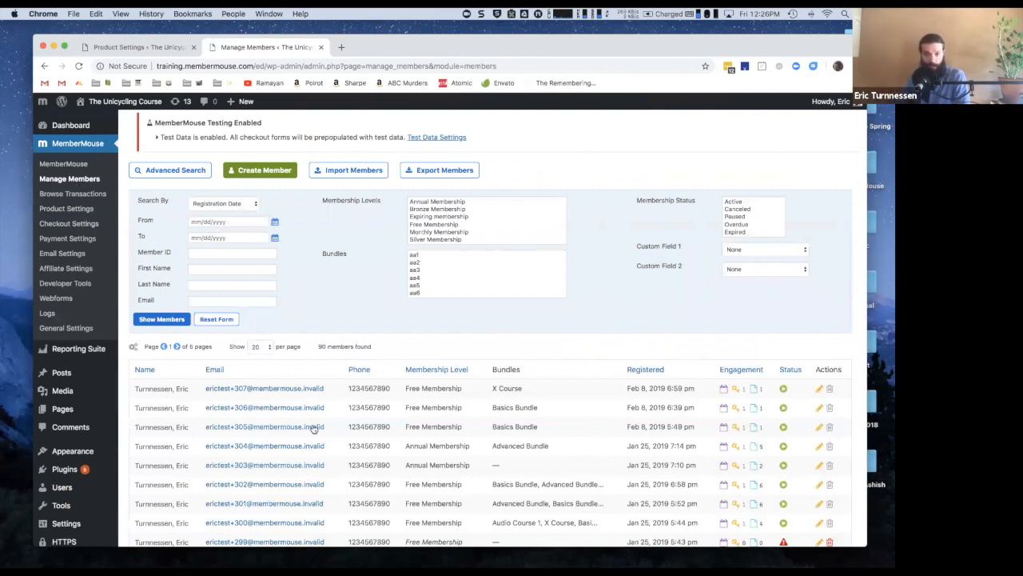
{"action": "left_click_drag", "start_coordinate": [326, 446], "coordinate": [204, 444]}
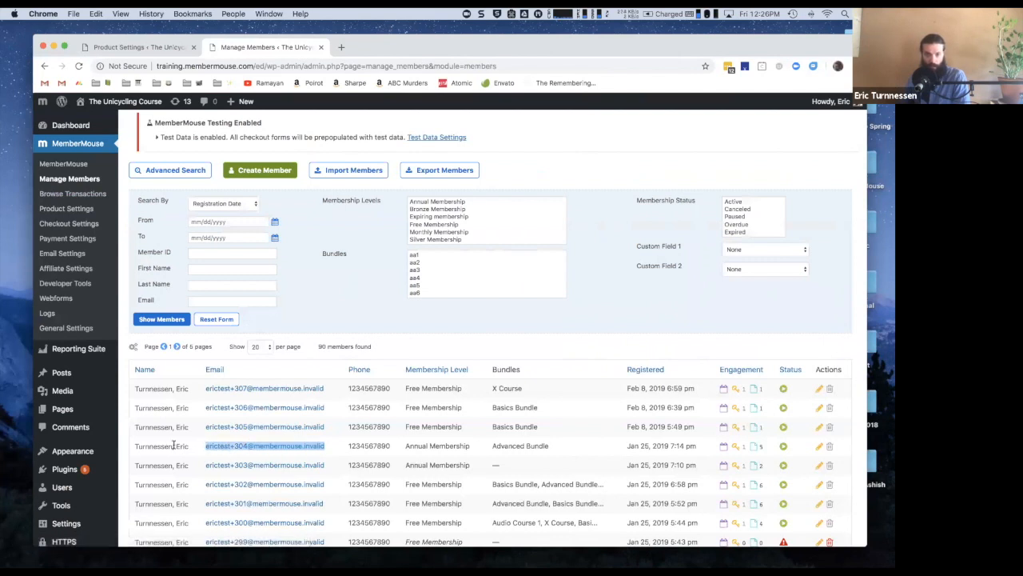
{"action": "scroll", "coordinate": [174, 420], "scroll_direction": "down", "scroll_amount": 5}
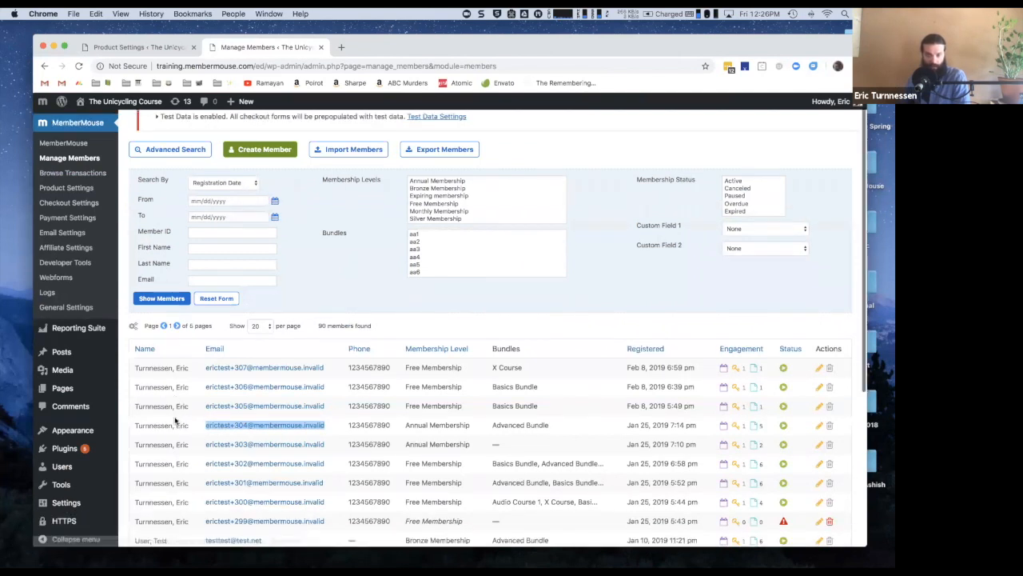
{"action": "scroll", "coordinate": [172, 400], "scroll_direction": "up", "scroll_amount": 5}
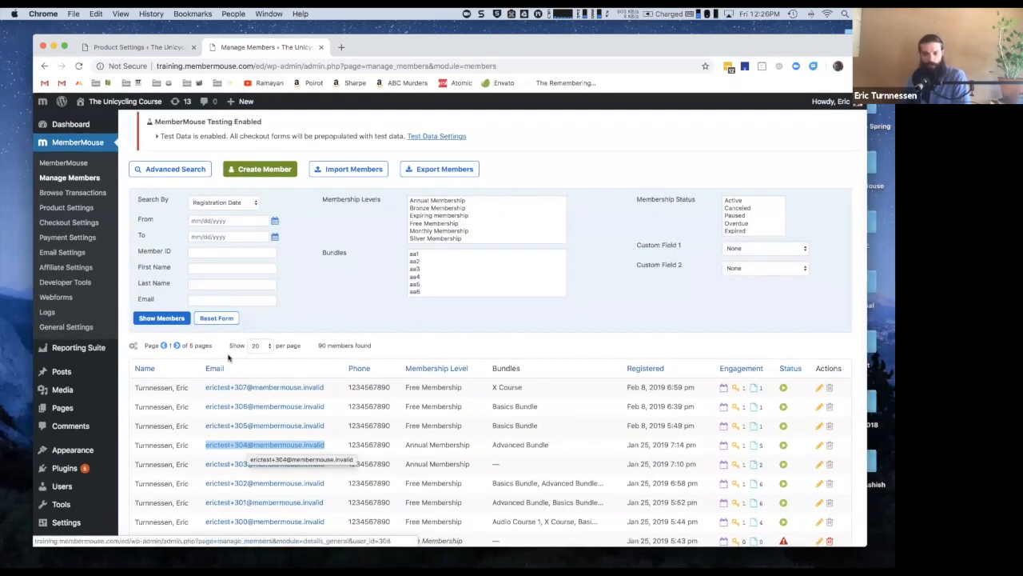
{"action": "left_click", "coordinate": [292, 447]}
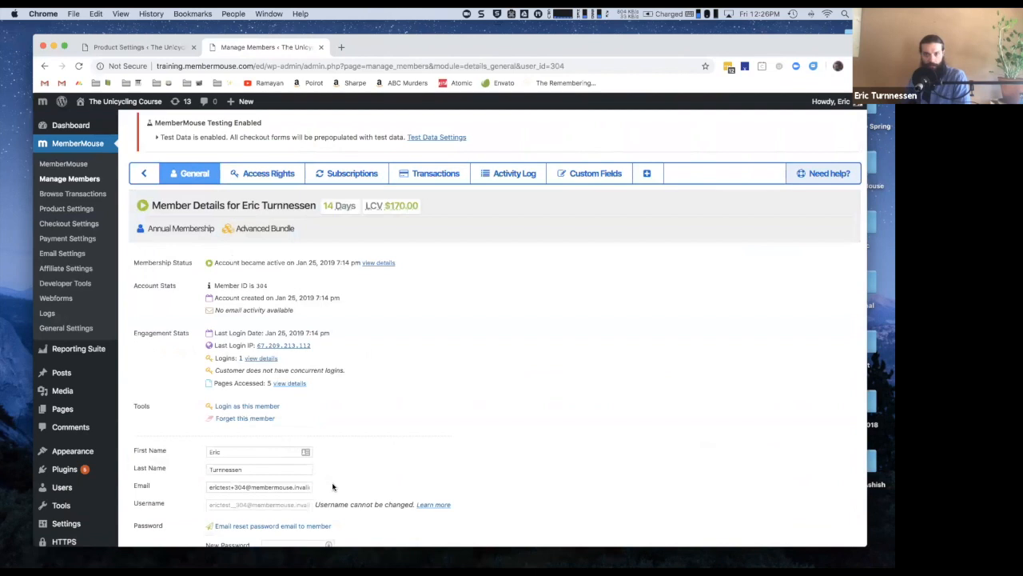
{"action": "left_click", "coordinate": [422, 171]}
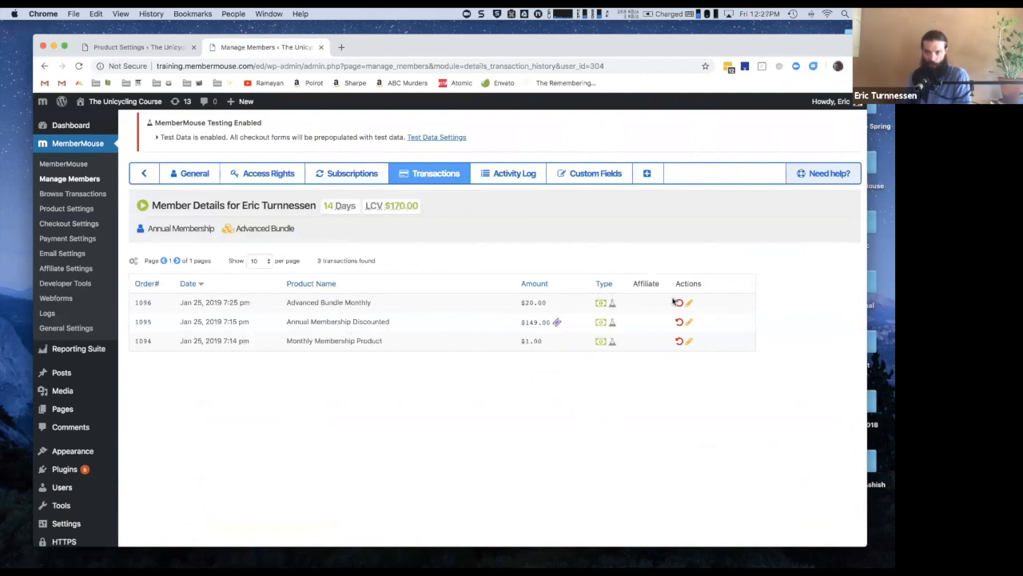
- Refund the $20.00 Advanced Bundle Monthly transaction to the member
{"action": "left_click_drag", "start_coordinate": [214, 302], "coordinate": [363, 300]}
{"action": "left_click", "coordinate": [363, 300]}
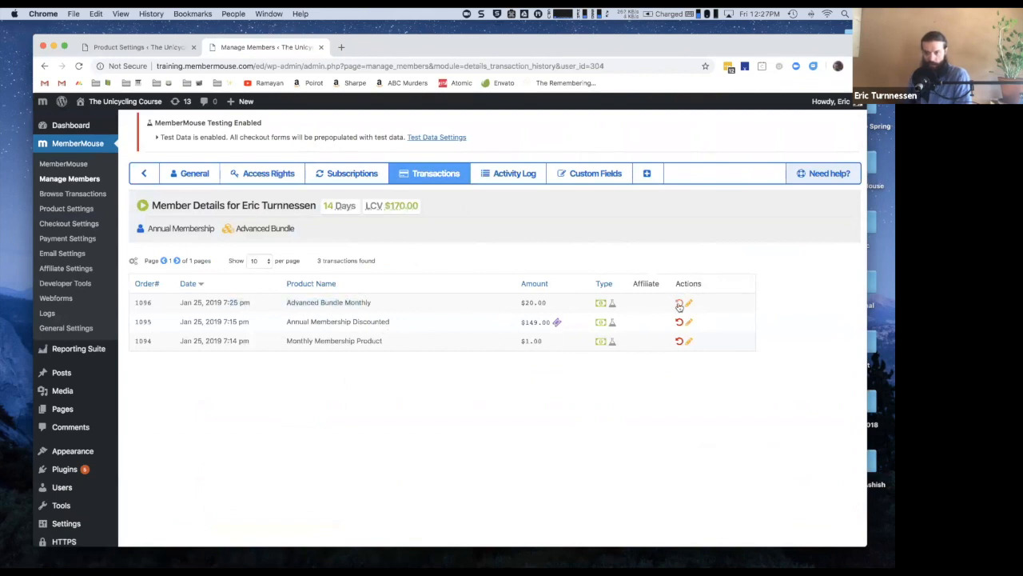
{"action": "left_click", "coordinate": [679, 304]}
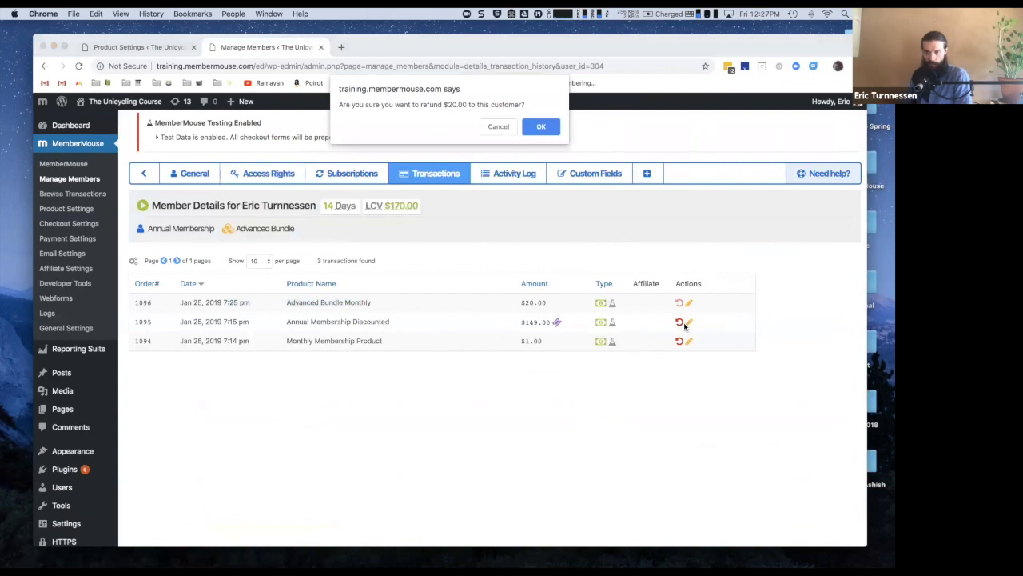
{"action": "left_click", "coordinate": [556, 133]}
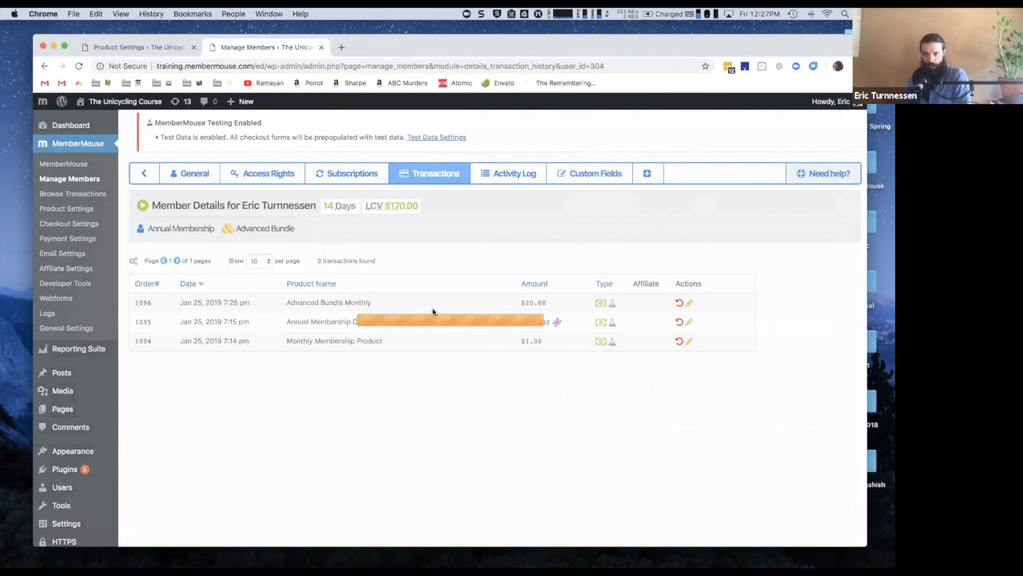
{"action": "left_click", "coordinate": [547, 126]}
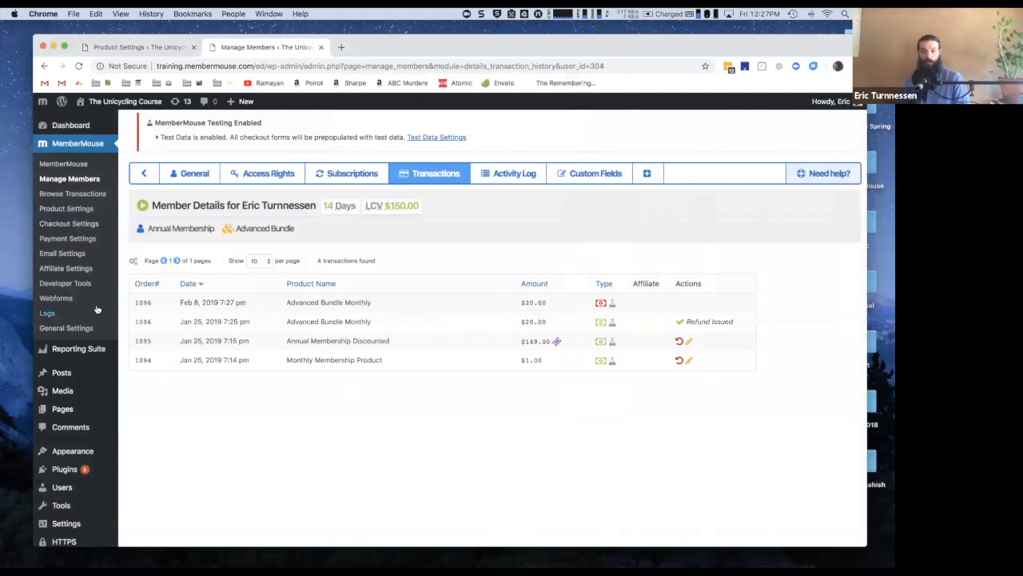
- Open Developer Tools in a new browser tab and start creating a push notification
{"action": "right_click", "coordinate": [56, 284]}
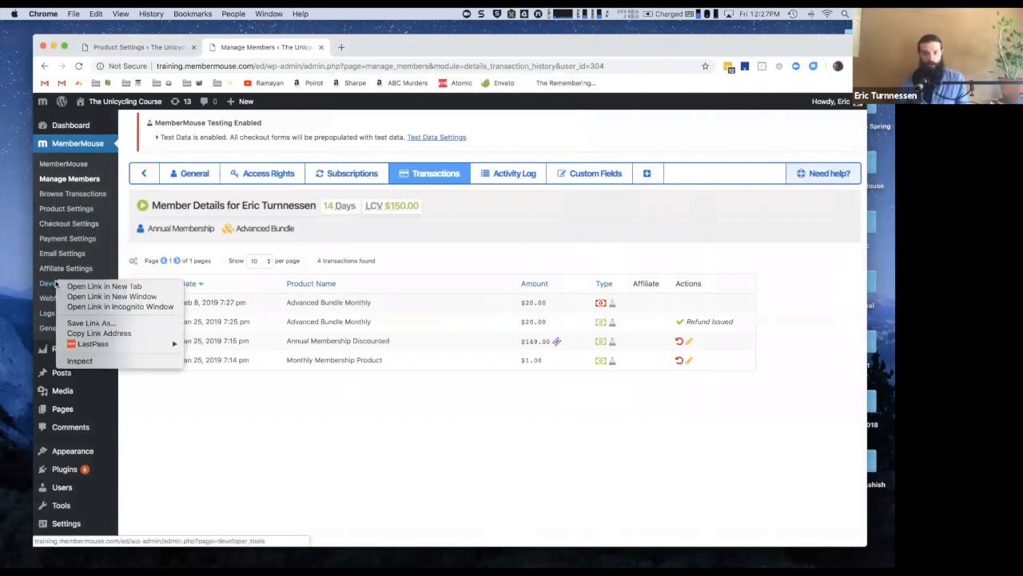
{"action": "left_click", "coordinate": [75, 287]}
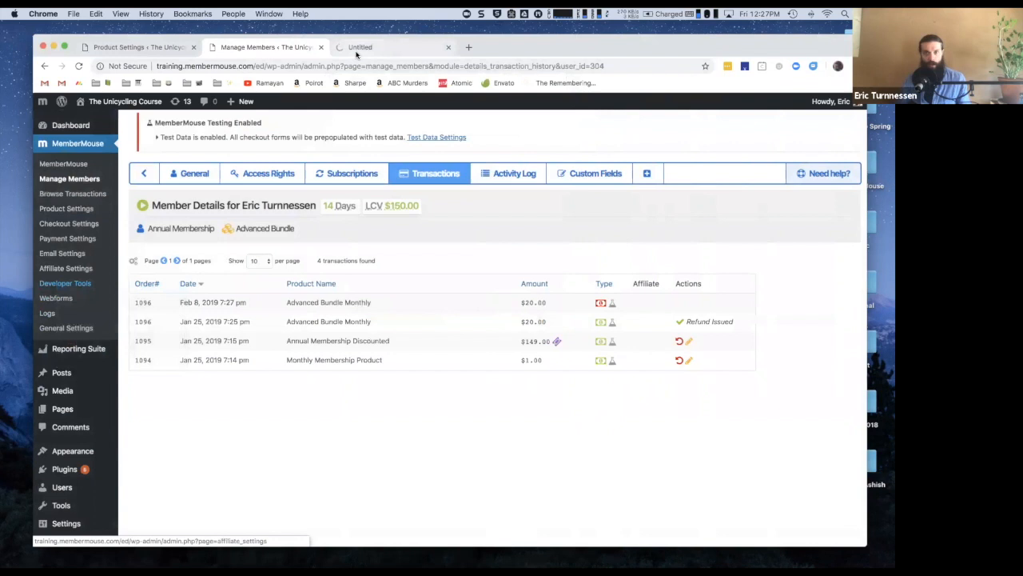
{"action": "left_click", "coordinate": [357, 48]}
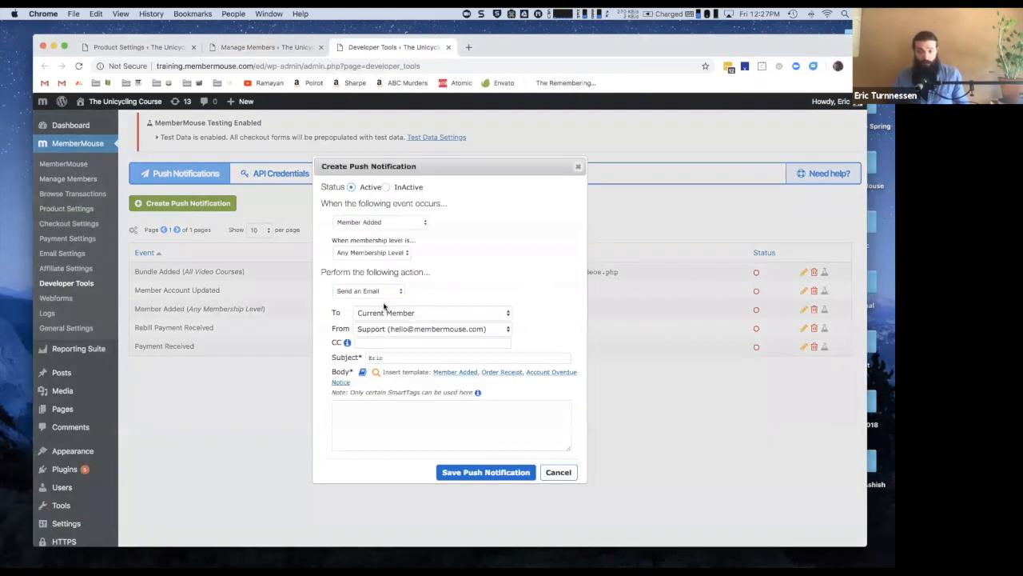
- Set the push notification's event to Refund Issued and insert the Order Receipt template into its email
{"action": "left_click", "coordinate": [391, 226]}
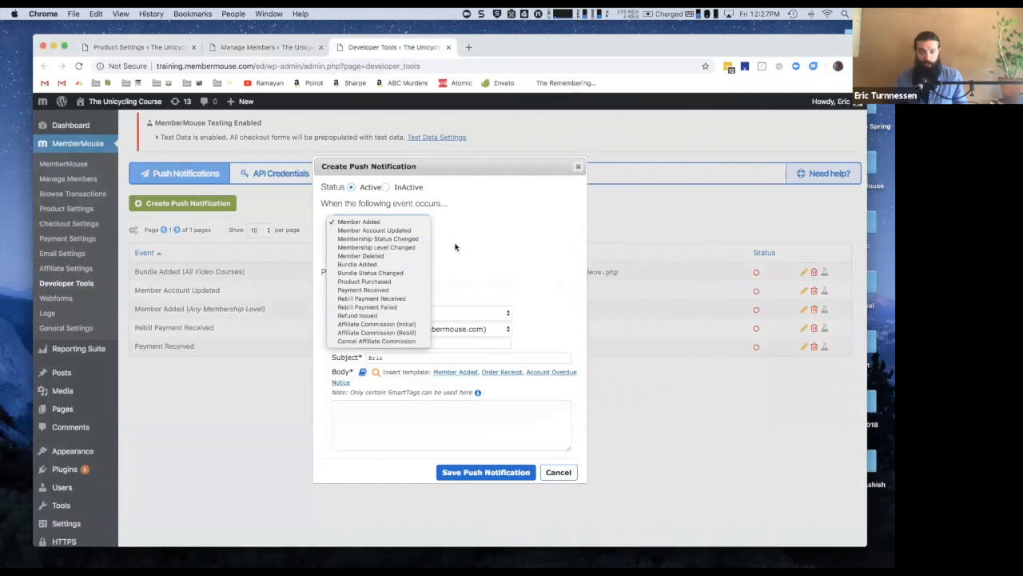
{"action": "left_click", "coordinate": [379, 317]}
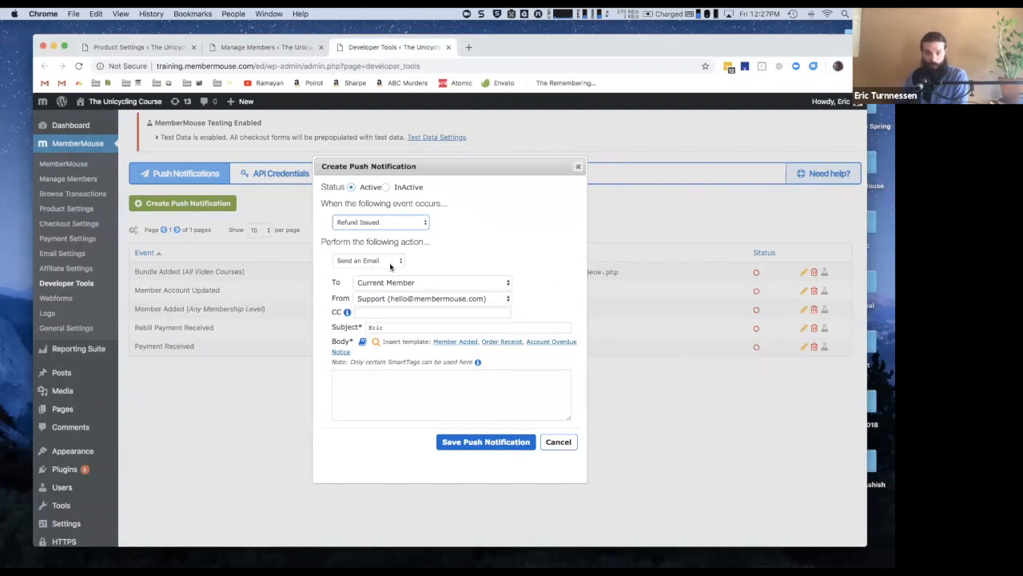
{"action": "left_click", "coordinate": [491, 342]}
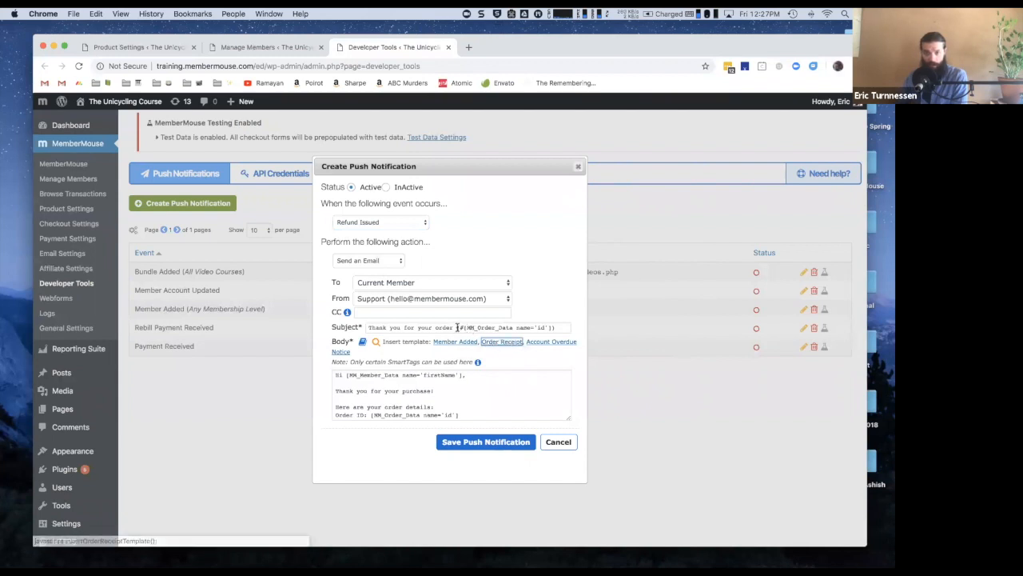
- Replace "Thank you for your order" in the email subject with "Your refund has been issued", ahead of the order ID tag
{"action": "left_click_drag", "start_coordinate": [454, 327], "coordinate": [353, 324]}
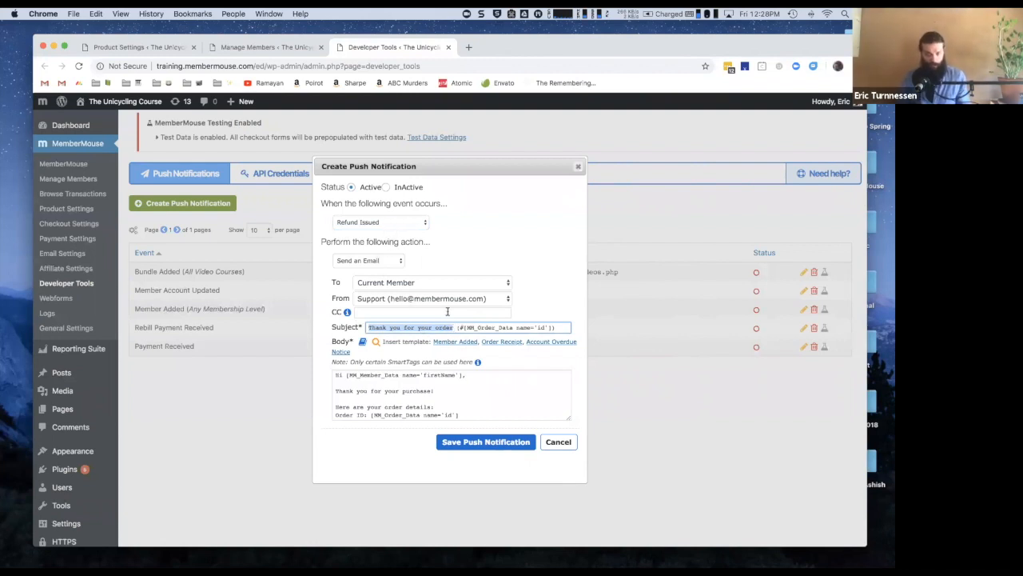
{"action": "type", "text": "You"}
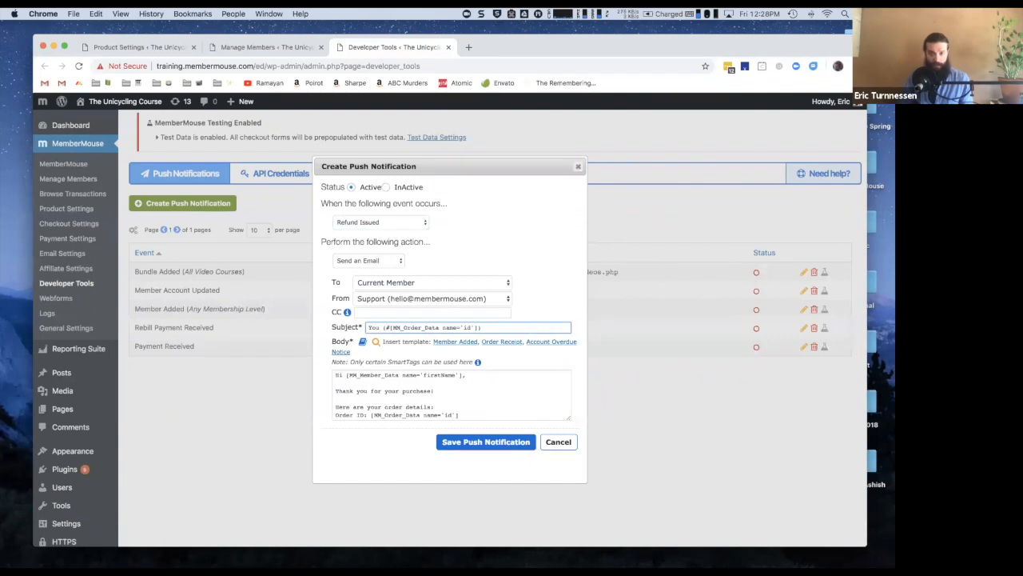
{"action": "type", "text": "r ref"}
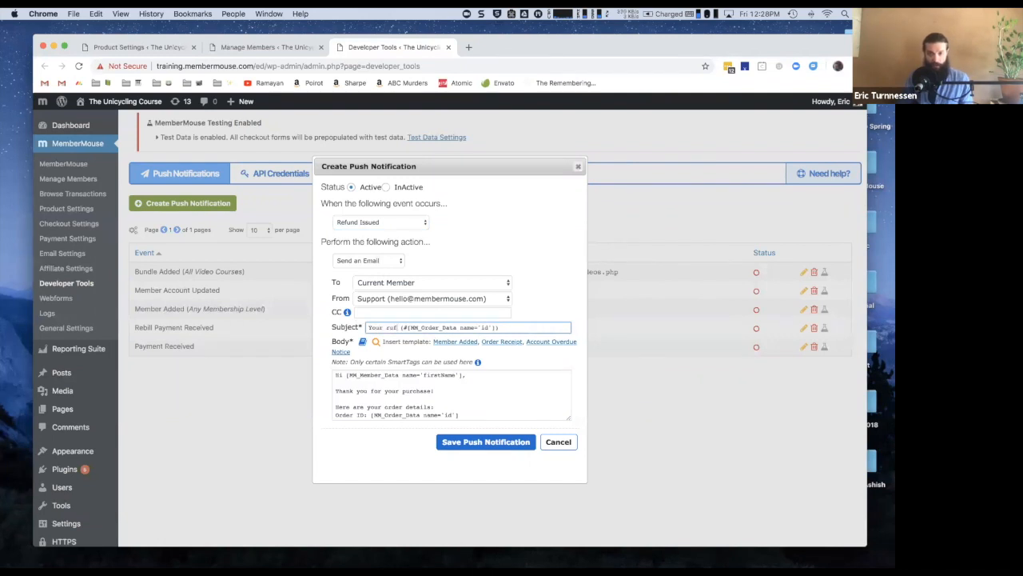
{"action": "type", "text": "und has been issued"}
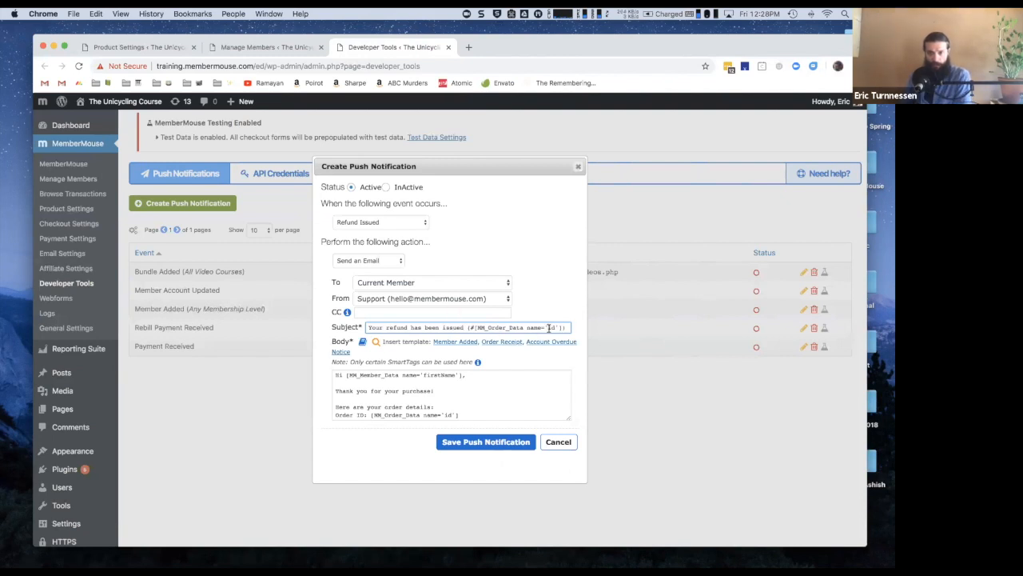
- Delete the email body lines between the thank-you sentence and Order Total, including Product Name, Subtotal, Discount and Shipping
{"action": "scroll", "coordinate": [488, 381], "scroll_direction": "down", "scroll_amount": 2}
{"action": "scroll", "coordinate": [487, 381], "scroll_direction": "up", "scroll_amount": 2}
{"action": "scroll", "coordinate": [480, 384], "scroll_direction": "down", "scroll_amount": 1}
{"action": "scroll", "coordinate": [479, 384], "scroll_direction": "up", "scroll_amount": 3}
{"action": "left_click", "coordinate": [412, 385]}
{"action": "left_click_drag", "start_coordinate": [413, 386], "coordinate": [358, 393]}
{"action": "left_click", "coordinate": [323, 393]}
{"action": "left_click", "coordinate": [398, 392]}
{"action": "scroll", "coordinate": [411, 394], "scroll_direction": "down", "scroll_amount": 1}
{"action": "scroll", "coordinate": [410, 393], "scroll_direction": "down", "scroll_amount": 2}
{"action": "left_click_drag", "start_coordinate": [539, 400], "coordinate": [329, 385]}
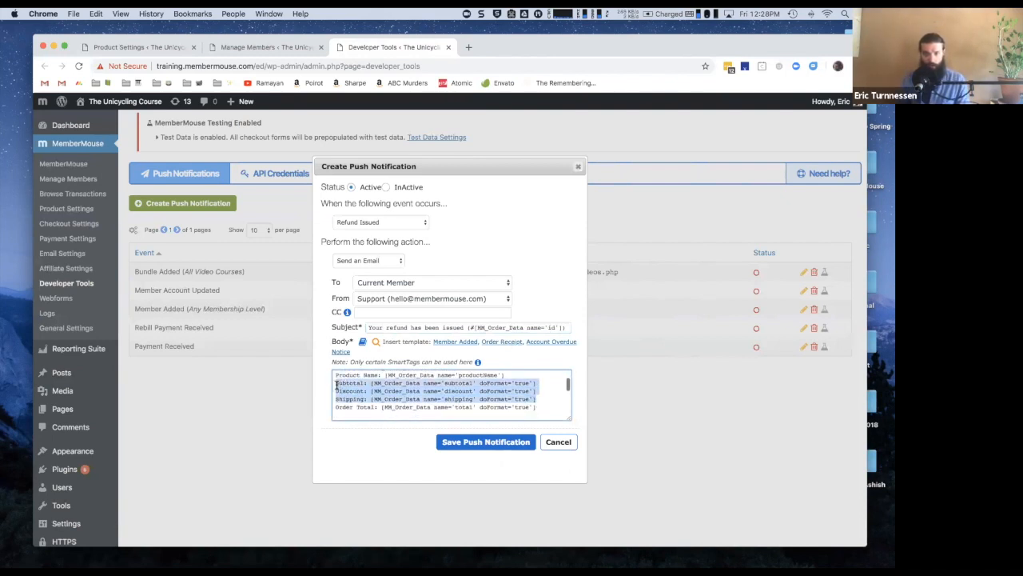
{"action": "scroll", "coordinate": [336, 384], "scroll_direction": "up", "scroll_amount": 1}
{"action": "key", "text": "BackSpace"}
{"action": "left_click_drag", "start_coordinate": [503, 398], "coordinate": [336, 382]}
{"action": "key", "text": "BackSpace"}
{"action": "key", "text": "BackSpace"}
- Replace "Thank you for your purchase!" in the email body with "Refund has been issued in the amount of:"
{"action": "scroll", "coordinate": [409, 390], "scroll_direction": "up", "scroll_amount": 1}
{"action": "left_click", "coordinate": [433, 389]}
{"action": "left_click_drag", "start_coordinate": [434, 389], "coordinate": [320, 390]}
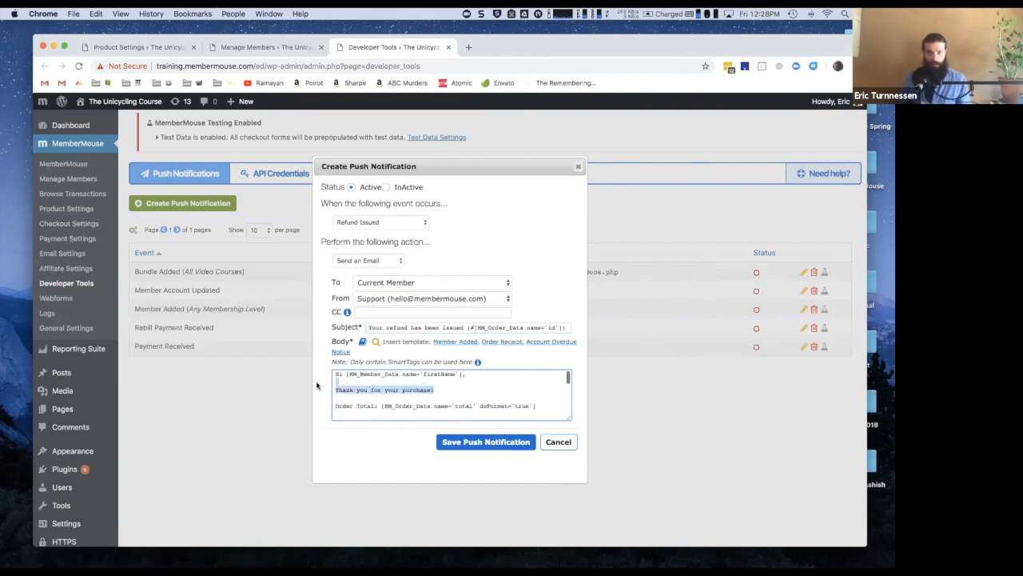
{"action": "type", "text": "Se"}
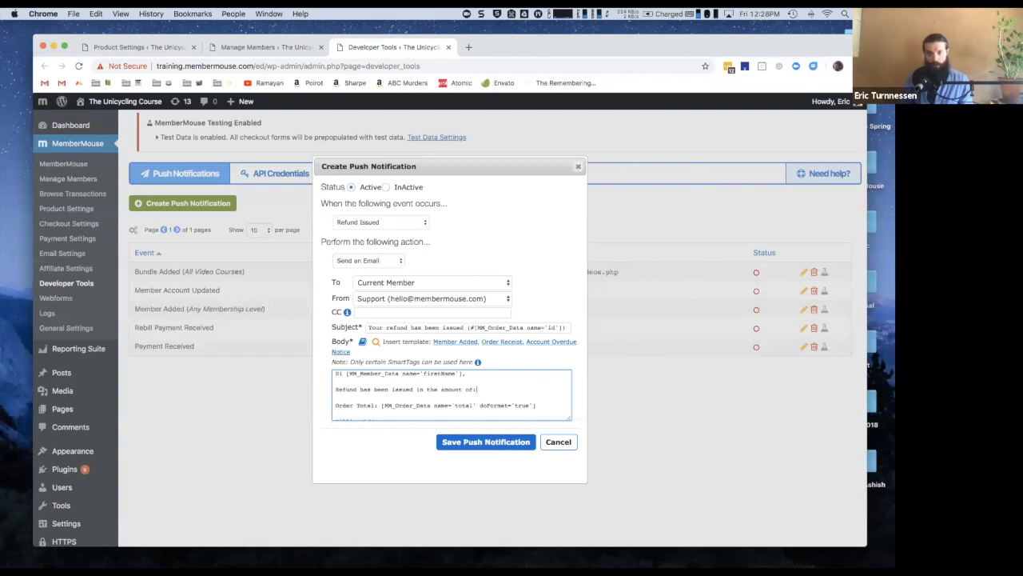
- Remove the "Order Total:" label and the blank line above it, placing the order total tag directly beneath the refund sentence
{"action": "key", "text": "BackSpace"}
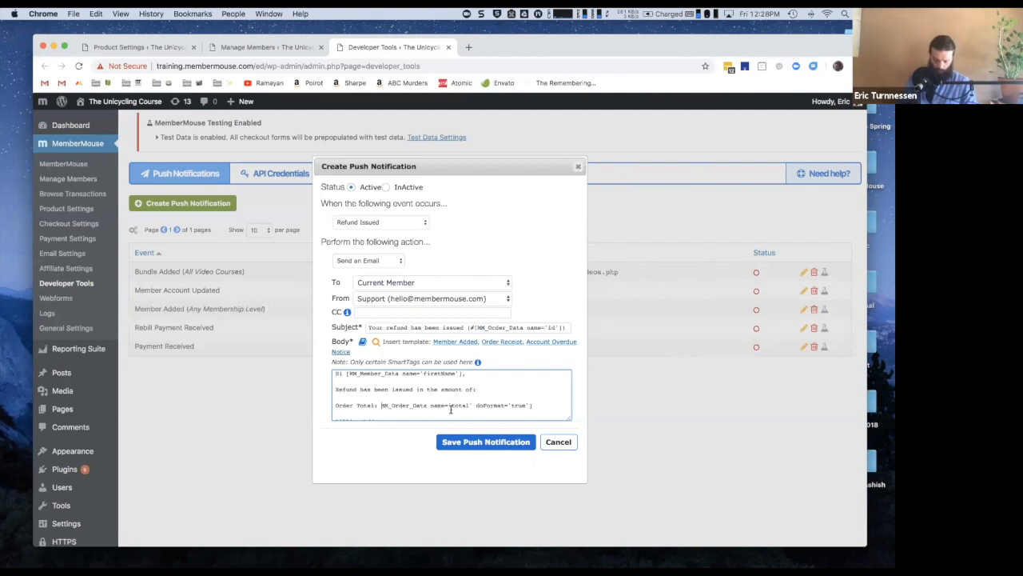
{"action": "type", "text": "{"}
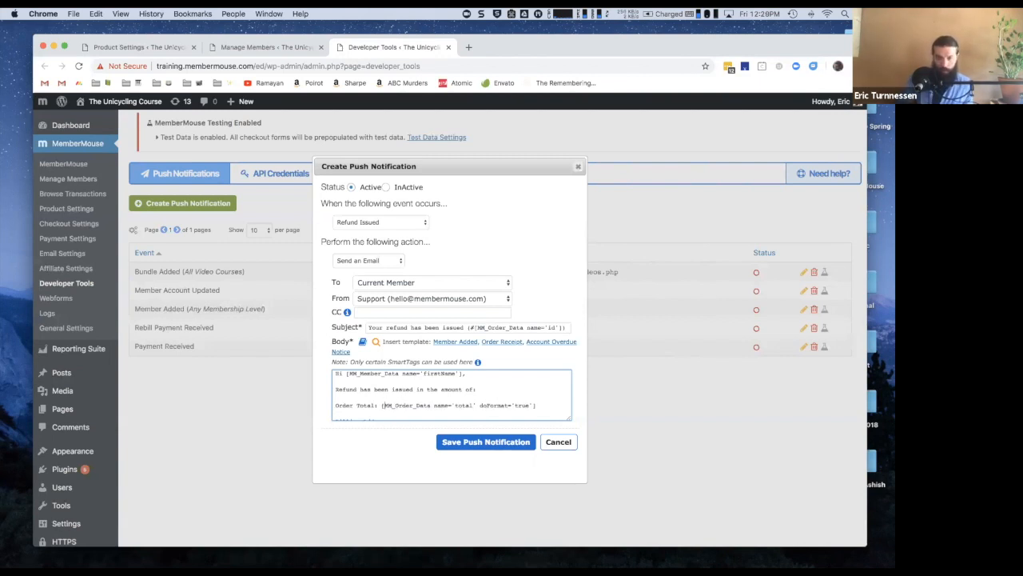
{"action": "left_click_drag", "start_coordinate": [383, 405], "coordinate": [336, 397]}
{"action": "key", "text": "BackSpace"}
{"action": "left_click_drag", "start_coordinate": [404, 401], "coordinate": [405, 406]}
{"action": "left_click", "coordinate": [391, 380]}
{"action": "left_click_drag", "start_coordinate": [336, 376], "coordinate": [349, 383]}
{"action": "left_click", "coordinate": [344, 398]}
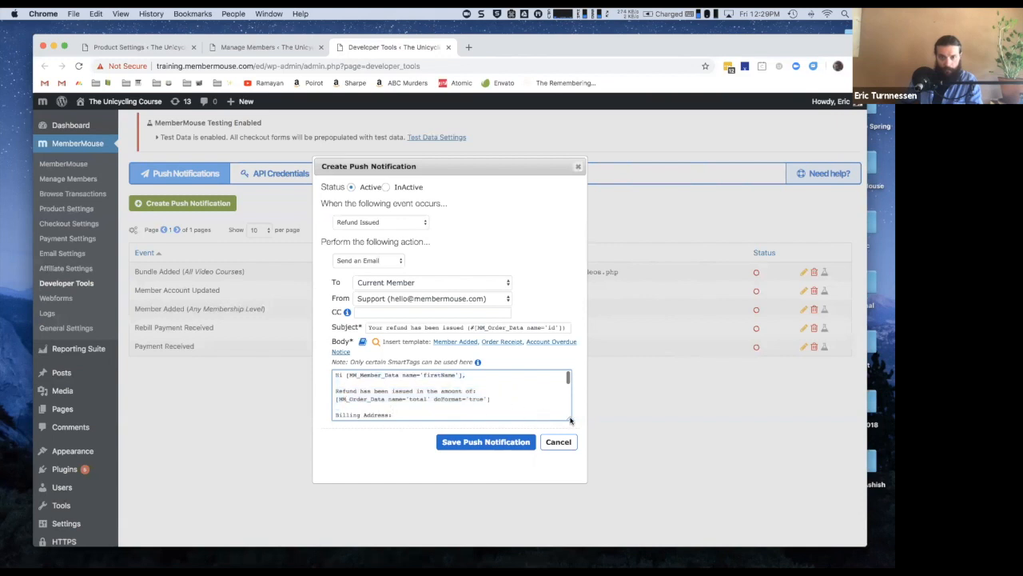
- Delete the billing address, shipping address and shipping method lines from the email body, and save the push notification
{"action": "left_click_drag", "start_coordinate": [567, 418], "coordinate": [569, 462]}
{"action": "left_click_drag", "start_coordinate": [344, 408], "coordinate": [392, 421]}
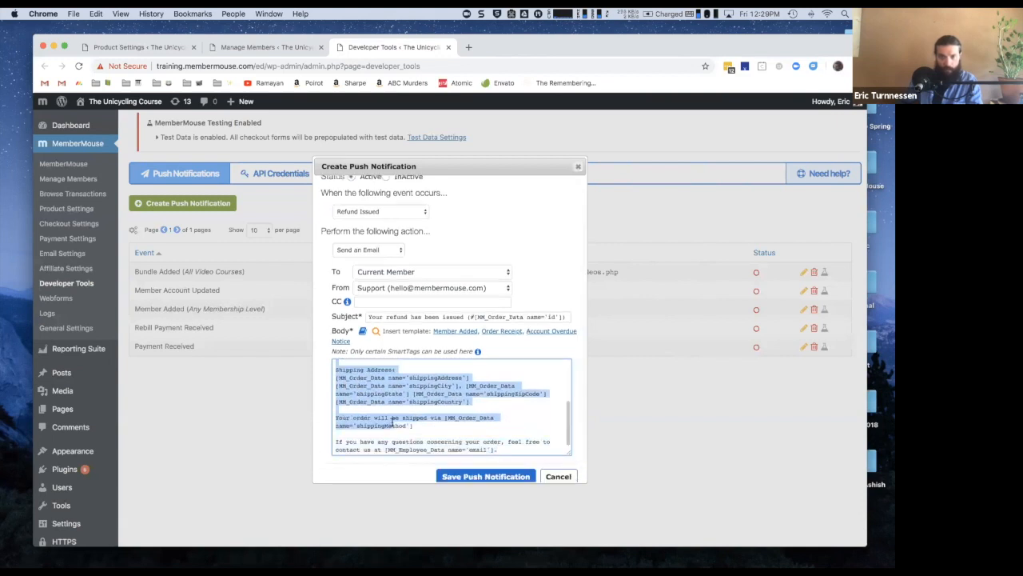
{"action": "key", "text": "BackSpace"}
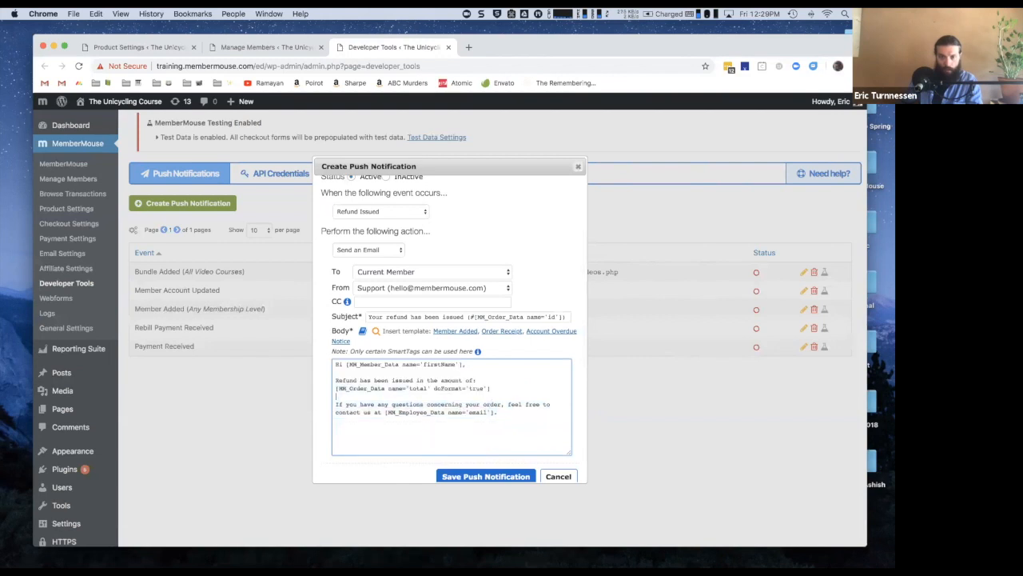
{"action": "left_click", "coordinate": [494, 475]}
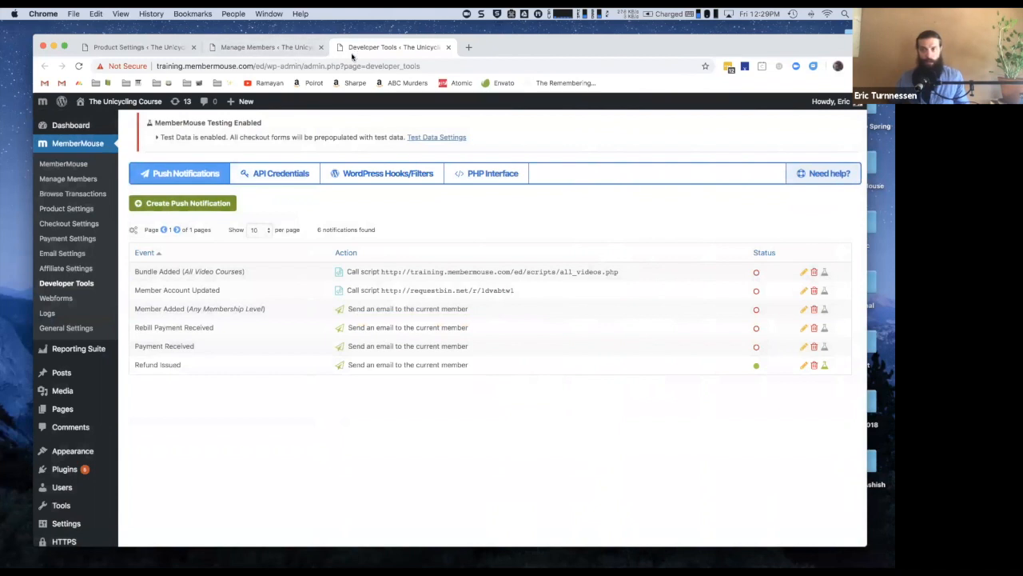
- Return to the member's transactions in Manage Members and issue a refund for the Annual Membership Discounted order
{"action": "left_click", "coordinate": [302, 54]}
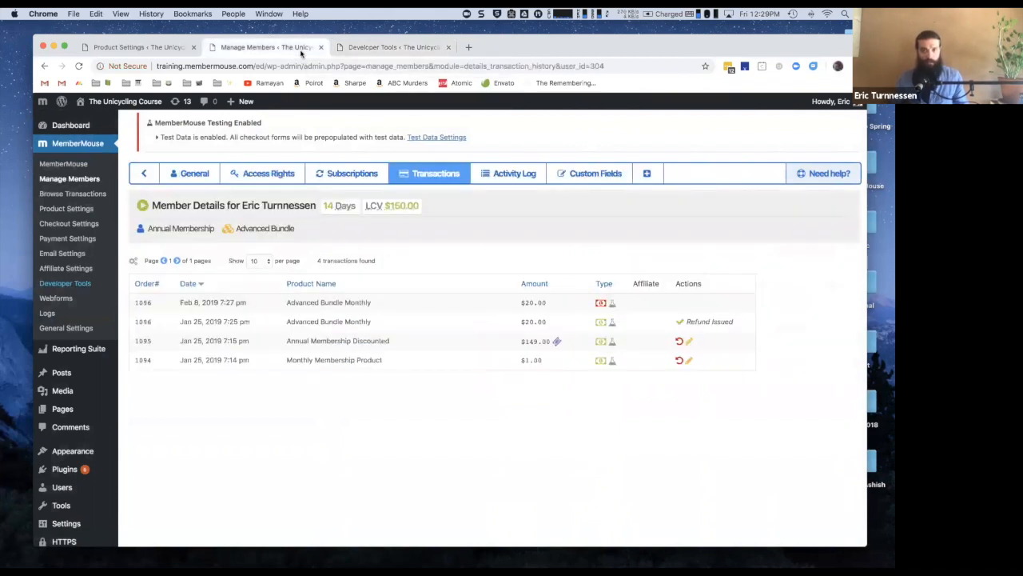
{"action": "left_click", "coordinate": [679, 342]}
{"action": "left_click", "coordinate": [542, 126]}
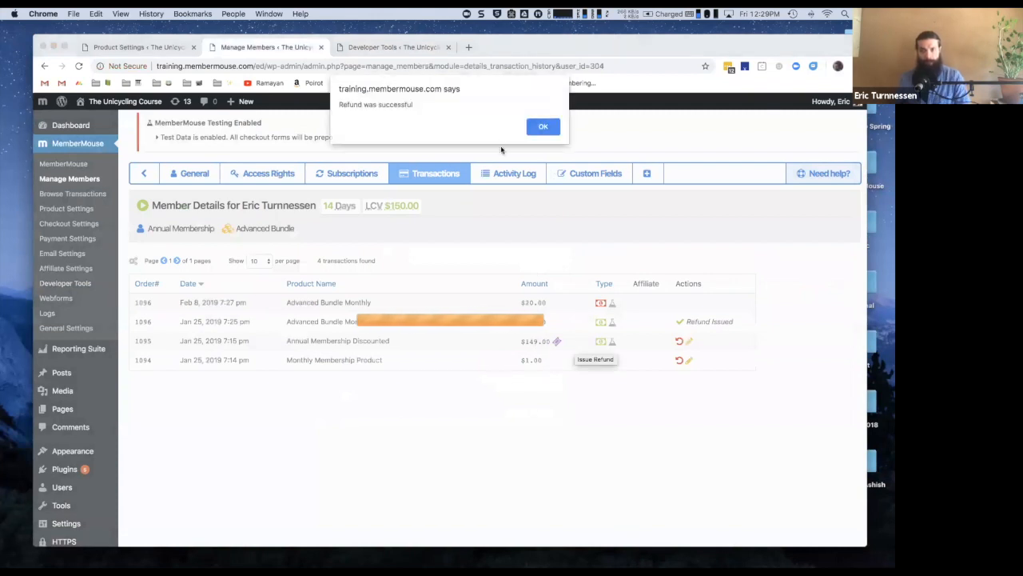
{"action": "left_click", "coordinate": [540, 120]}
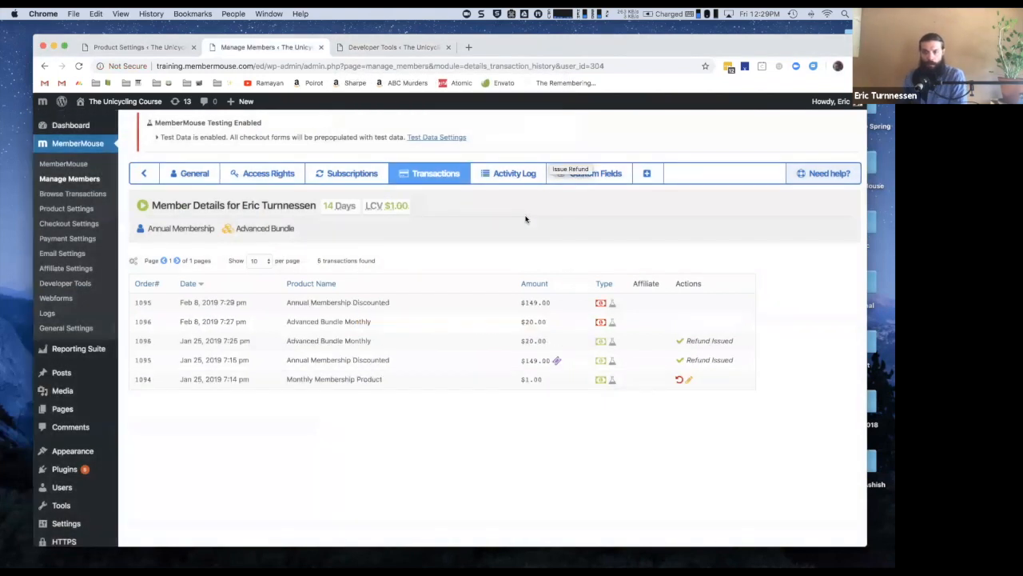
- Open the member's activity log, read the "Your refund has been issued" email's content, and close the email viewer
{"action": "left_click", "coordinate": [516, 175]}
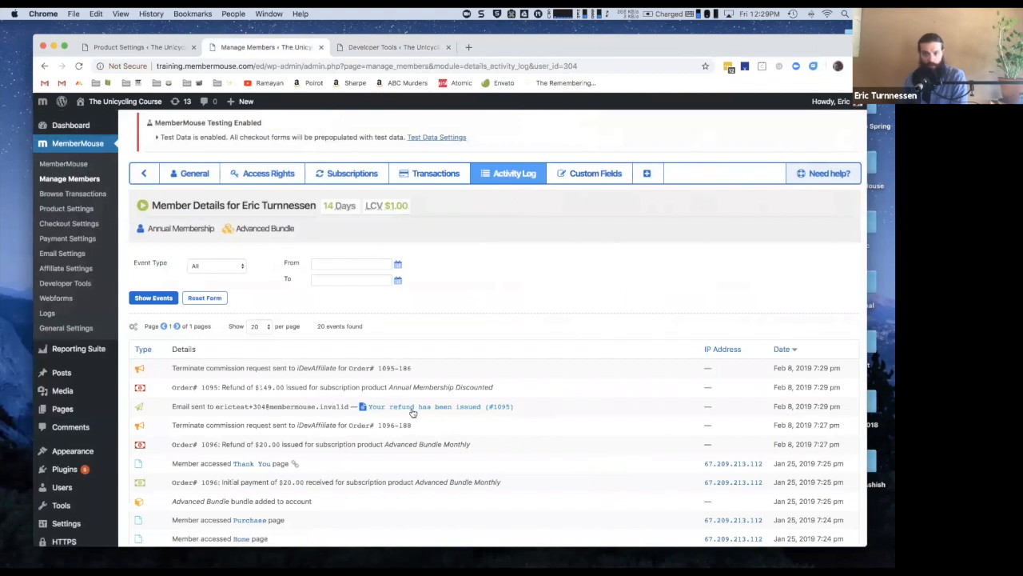
{"action": "left_click", "coordinate": [502, 410]}
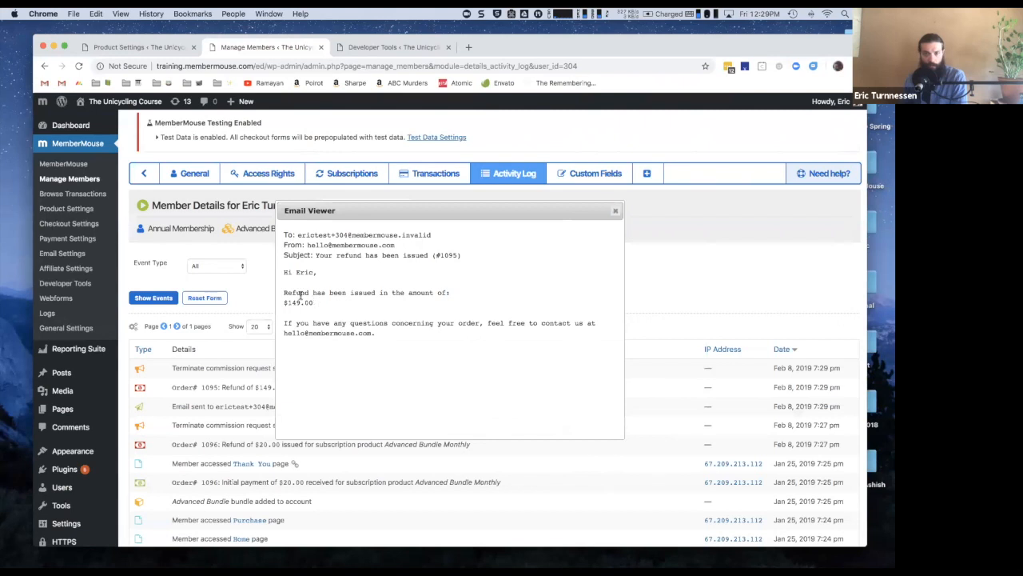
{"action": "left_click_drag", "start_coordinate": [301, 293], "coordinate": [326, 302]}
{"action": "left_click", "coordinate": [326, 302]}
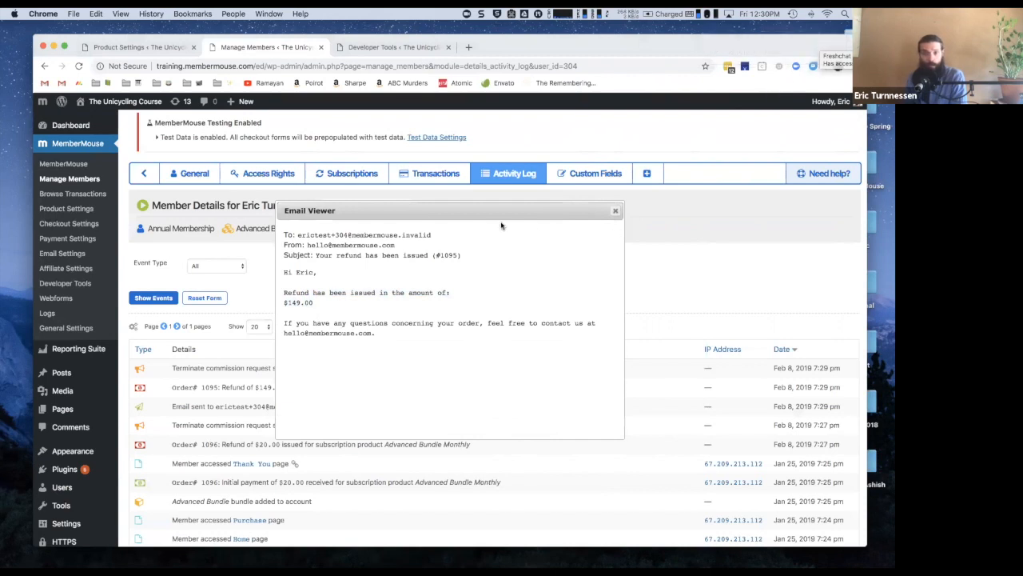
{"action": "left_click_drag", "start_coordinate": [582, 215], "coordinate": [614, 205]}
{"action": "left_click", "coordinate": [646, 201]}
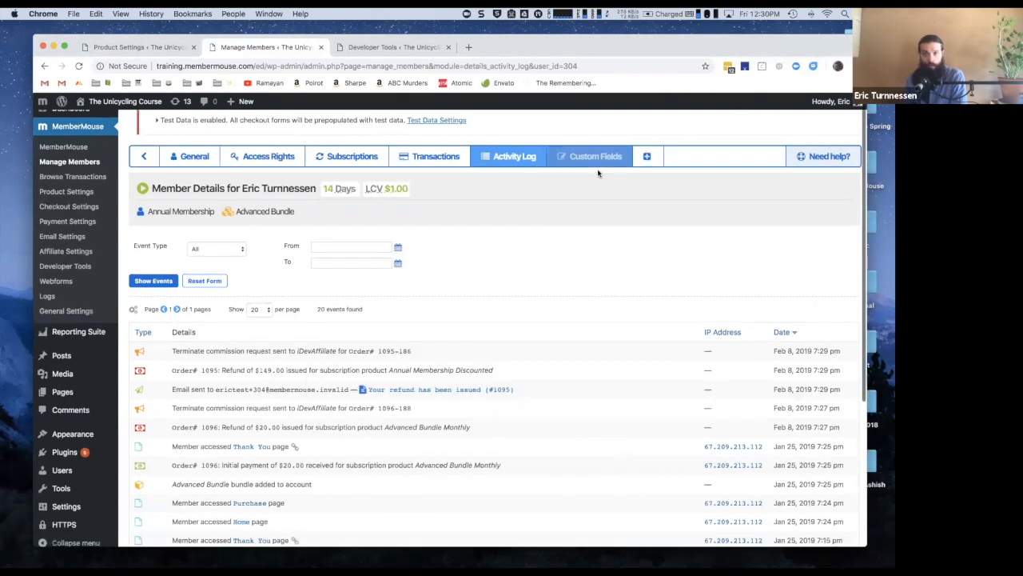